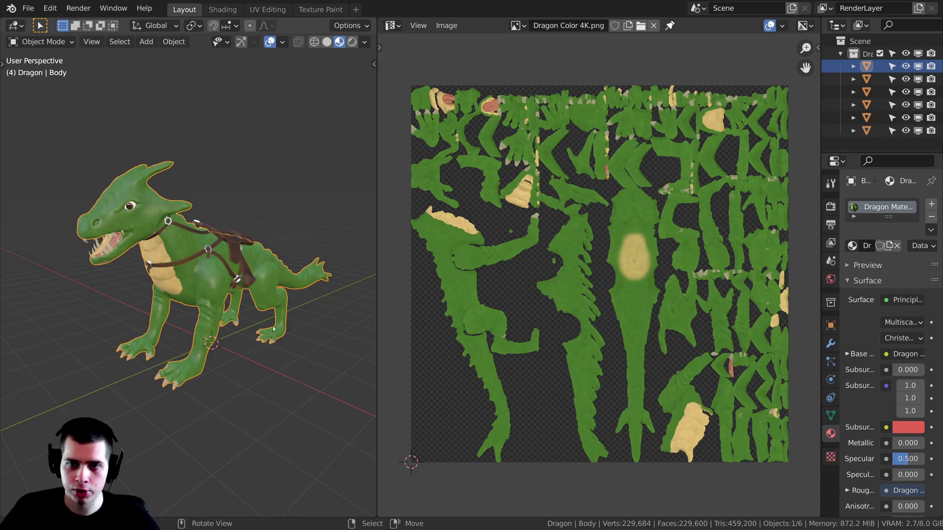
Step: Examine the textured dragon model from several angles alongside its colour texture's UV layout
scroll(494, 283, up, 1)
middle_drag(521, 288, 533, 298)
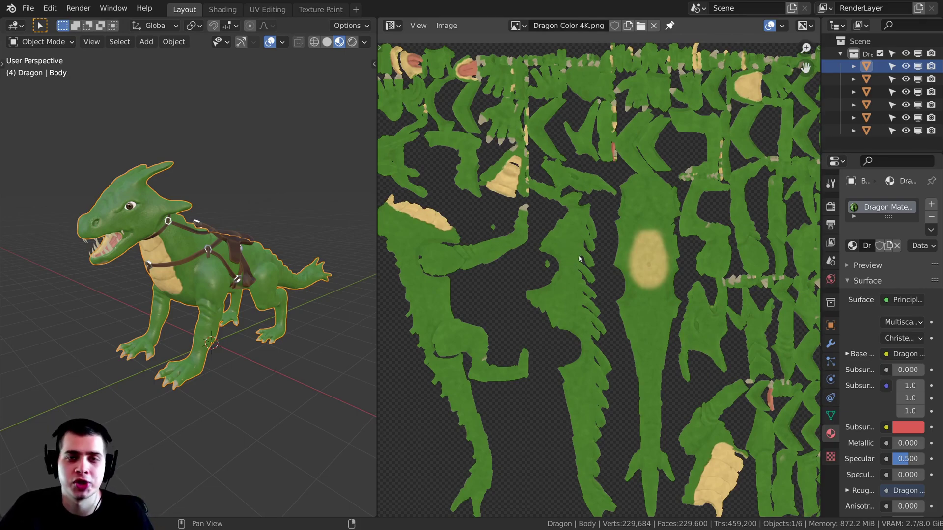
scroll(604, 266, down, 1)
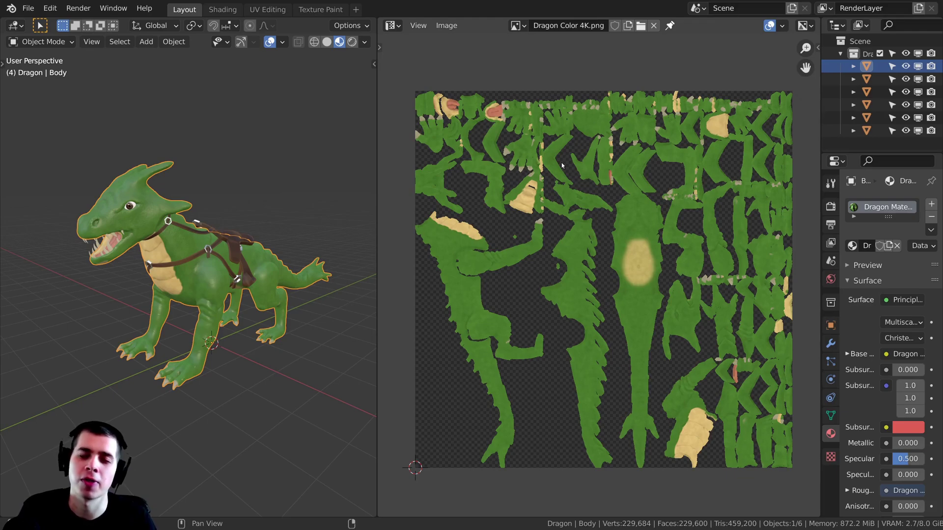
middle_drag(314, 235, 193, 264)
scroll(192, 263, up, 2)
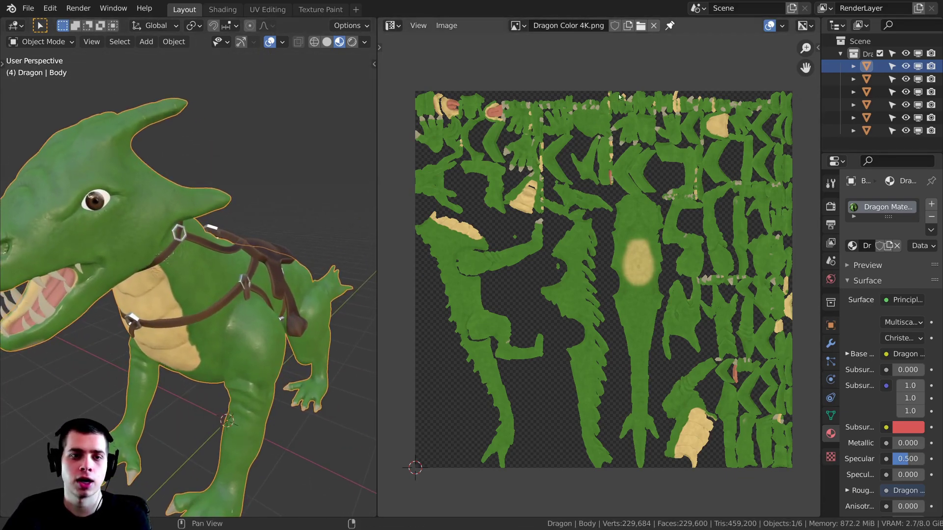
scroll(557, 172, up, 1)
scroll(521, 154, down, 1)
middle_drag(521, 153, 525, 140)
middle_drag(155, 202, 110, 228)
scroll(132, 230, up, 3)
scroll(147, 157, down, 4)
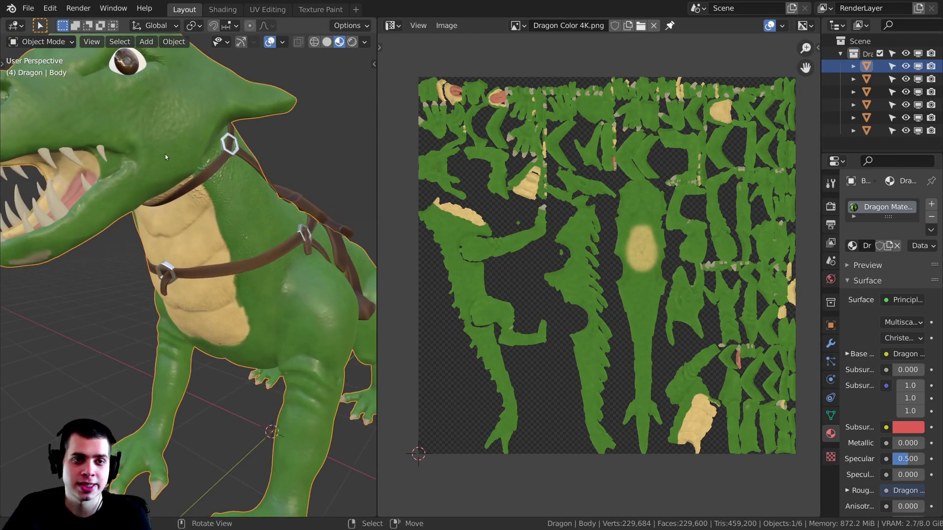
middle_drag(165, 155, 181, 168)
middle_drag(249, 177, 235, 206)
scroll(247, 166, down, 4)
scroll(286, 202, up, 4)
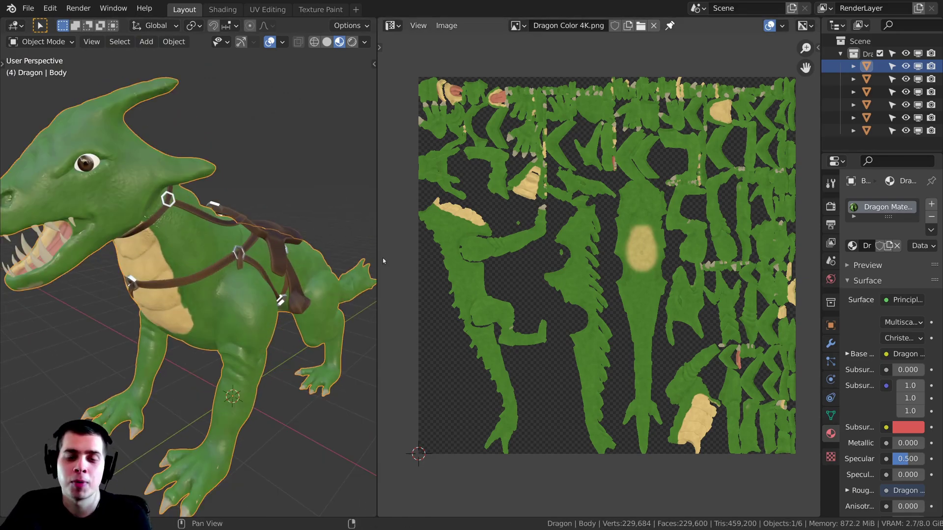
Step: Inspect Dragon Color 4K.png up close, including the arm folds, belly scales and surrounding UV islands
scroll(557, 250, up, 6)
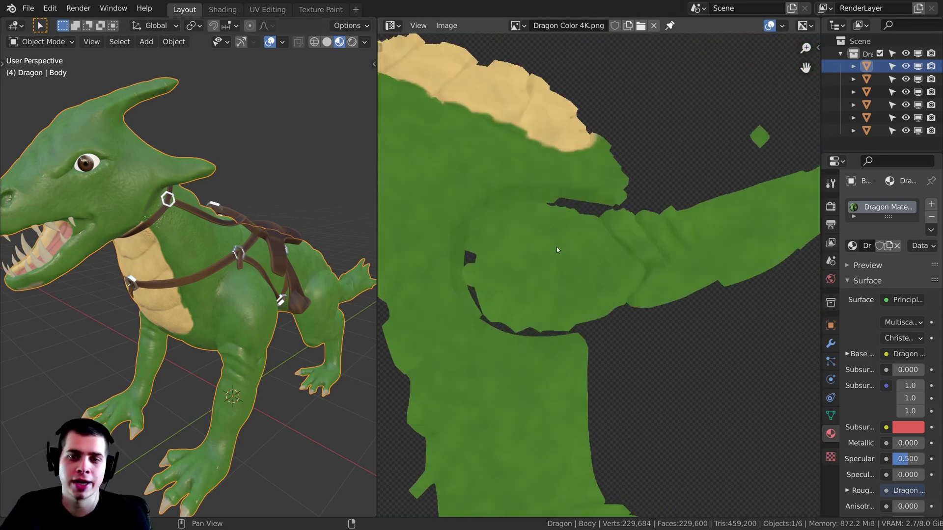
scroll(557, 249, up, 5)
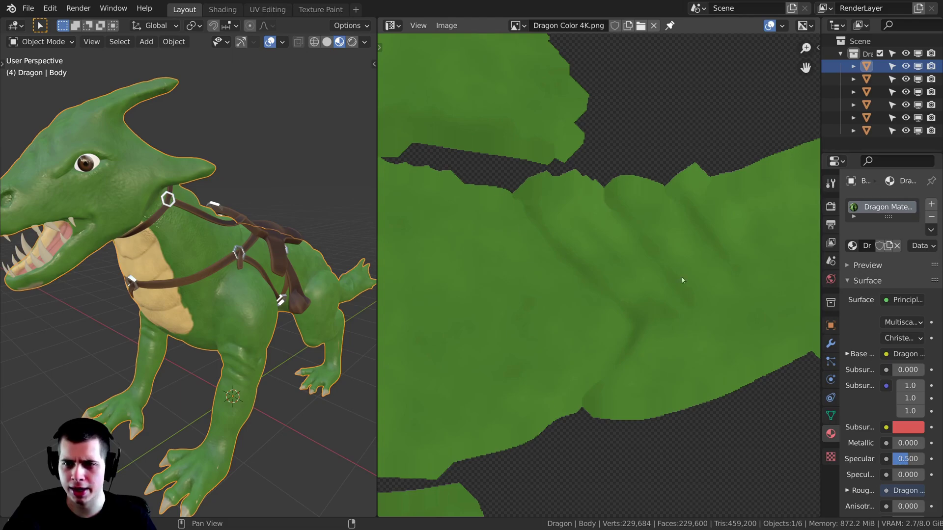
scroll(616, 280, down, 5)
middle_drag(508, 244, 609, 259)
scroll(506, 211, up, 2)
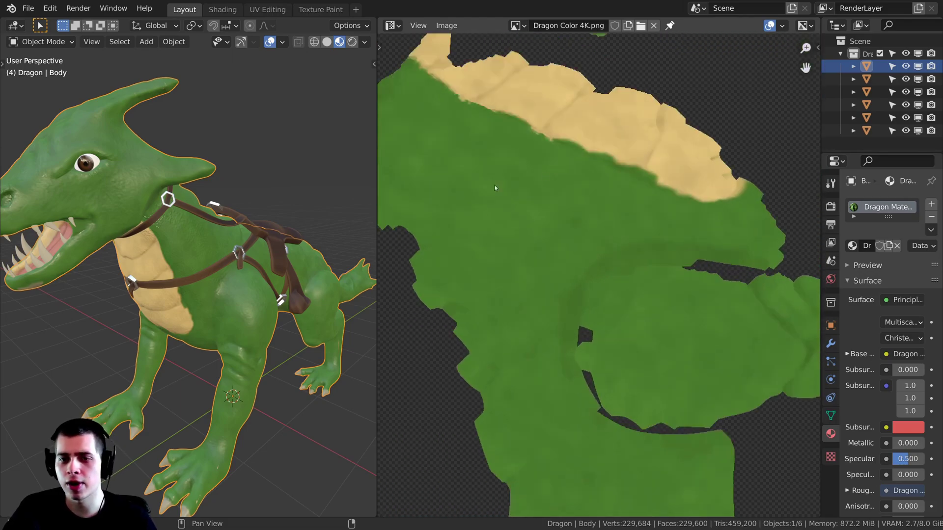
scroll(551, 295, down, 5)
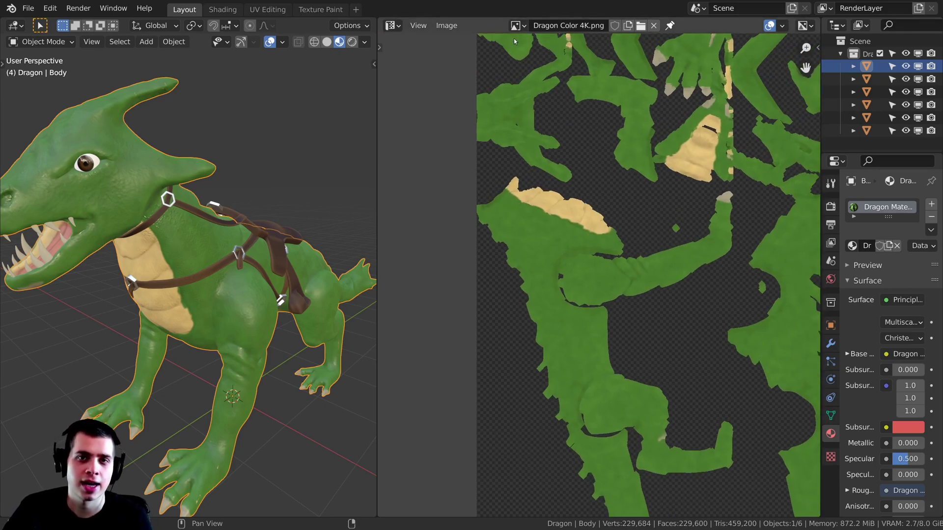
scroll(536, 177, down, 2)
scroll(535, 177, down, 2)
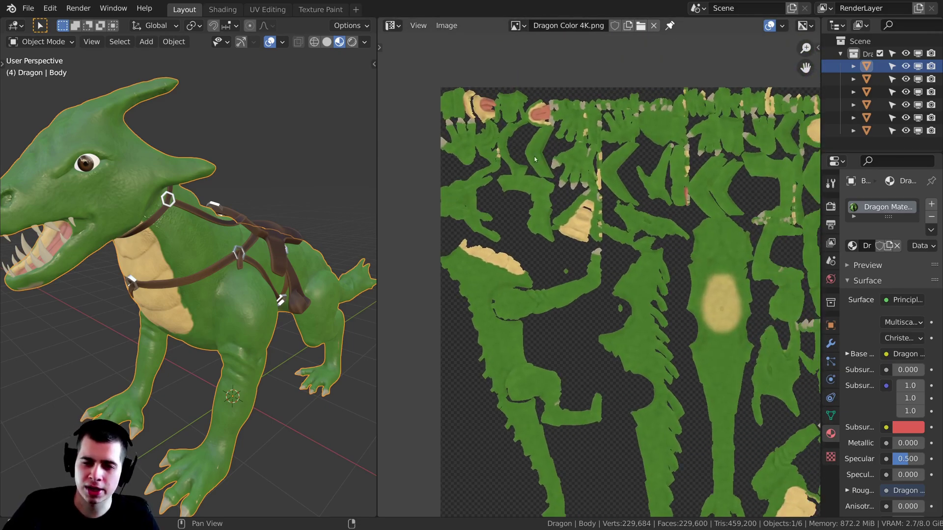
scroll(550, 171, down, 1)
scroll(565, 164, up, 1)
scroll(565, 164, up, 2)
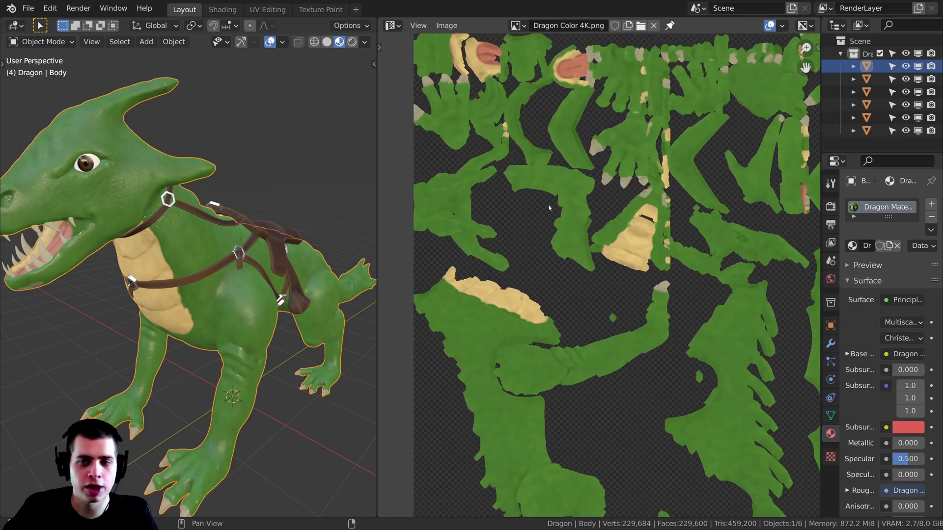
scroll(546, 215, up, 3)
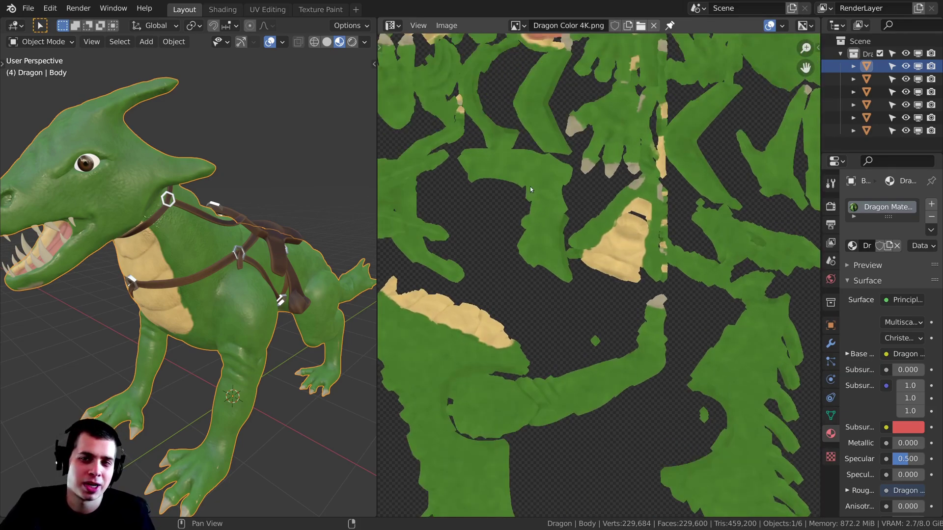
scroll(527, 185, up, 1)
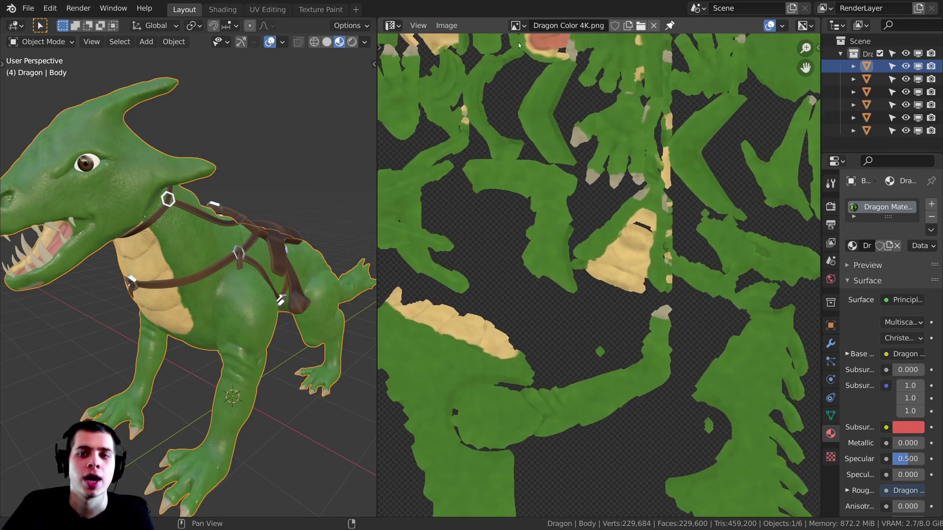
Step: Display Dragon Normal 4K.png in the image editor and compare its bumps with the skin detail on the dragon's neck and chest
click(517, 25)
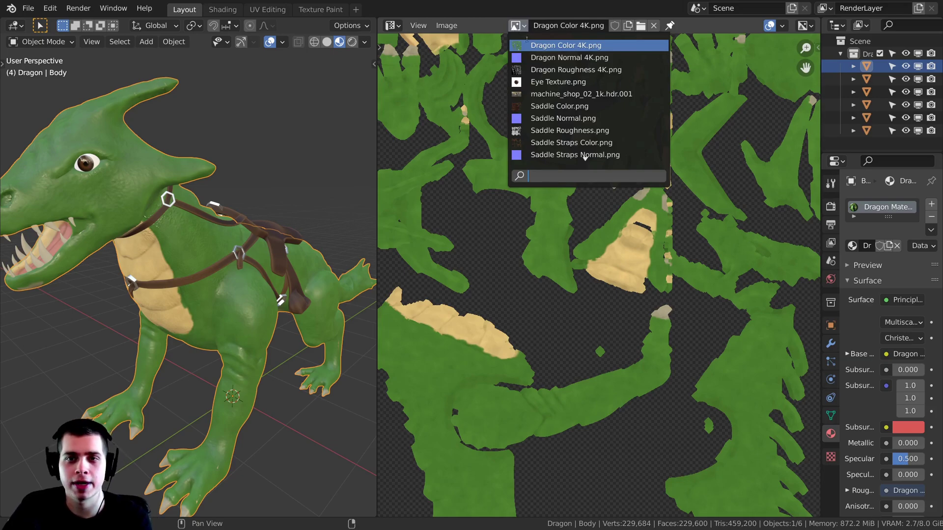
click(545, 58)
middle_drag(595, 218, 645, 34)
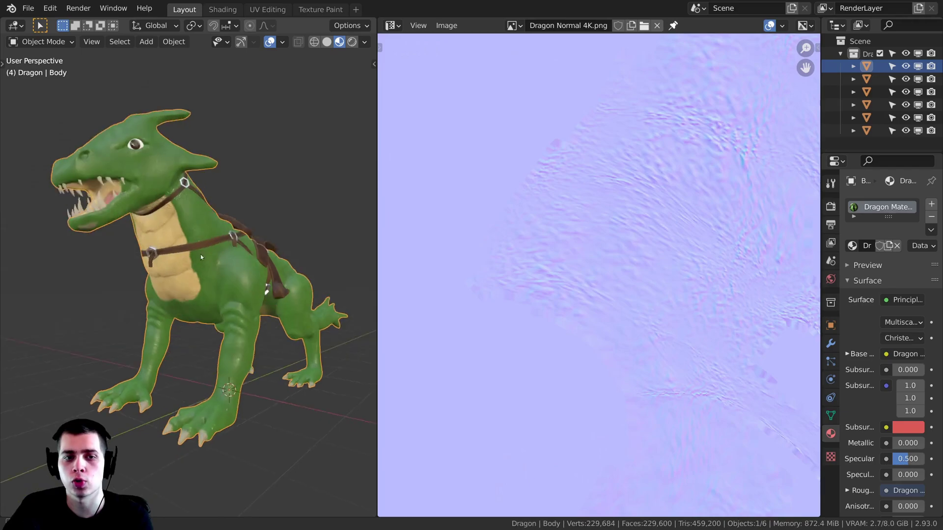
middle_drag(200, 257, 238, 250)
scroll(169, 289, up, 2)
scroll(234, 228, up, 2)
scroll(216, 240, up, 2)
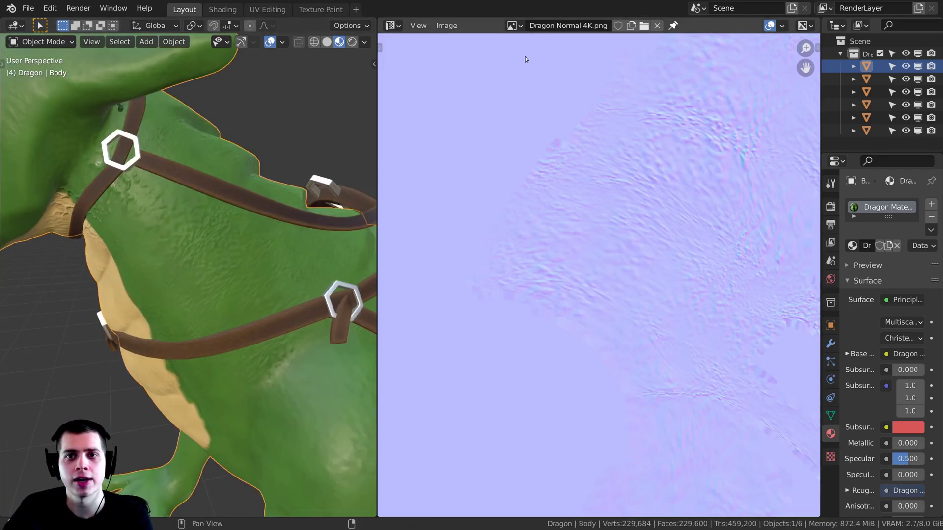
Step: Display Dragon Roughness 4K.png in the image editor and compare it with the shine on the dragon's body
click(513, 25)
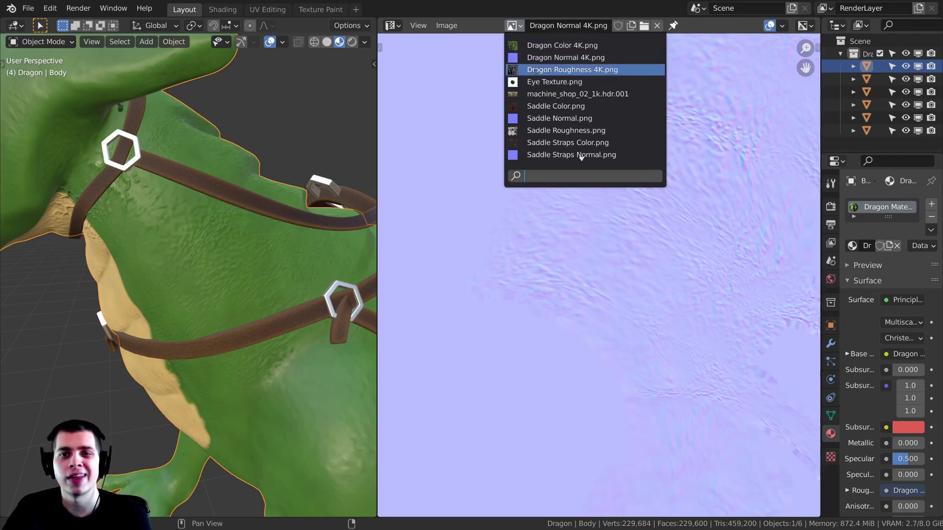
click(572, 69)
scroll(572, 301, up, 4)
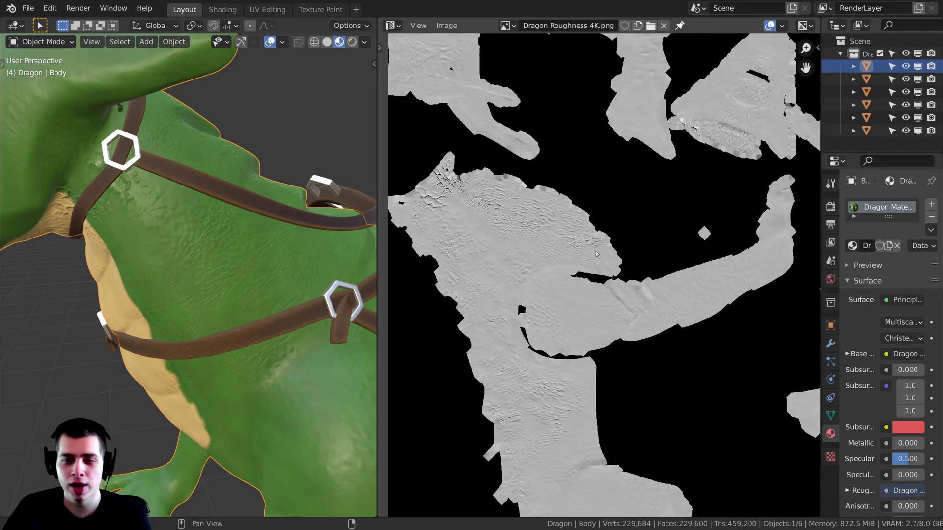
scroll(245, 278, down, 7)
middle_drag(245, 277, 272, 280)
scroll(272, 280, up, 7)
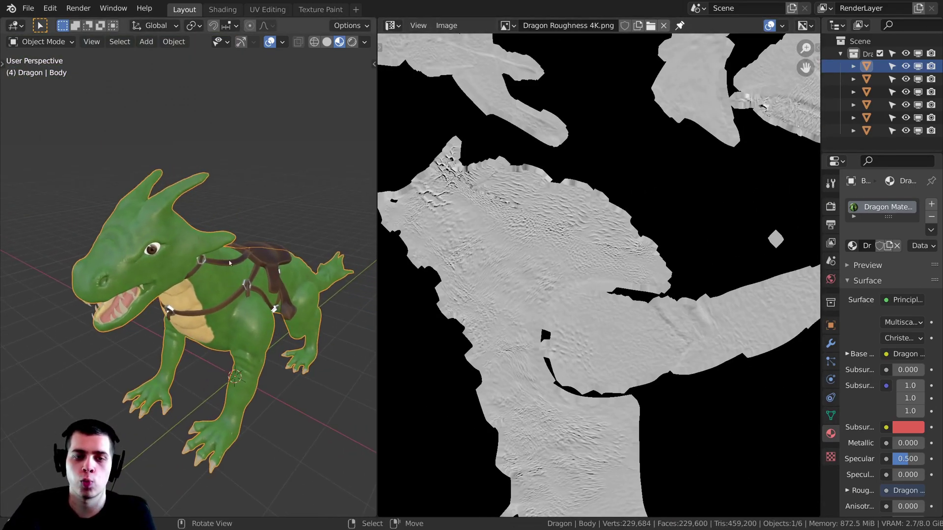
scroll(561, 241, down, 5)
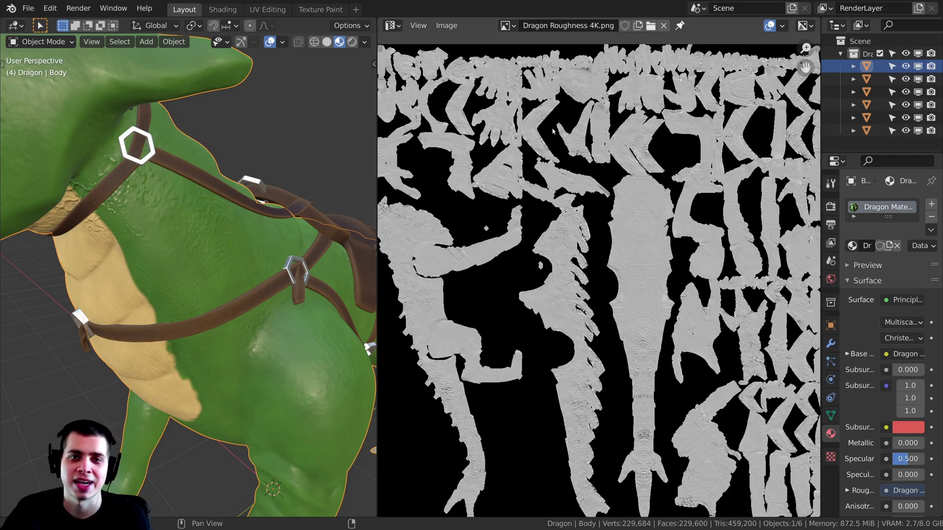
middle_drag(534, 123, 534, 129)
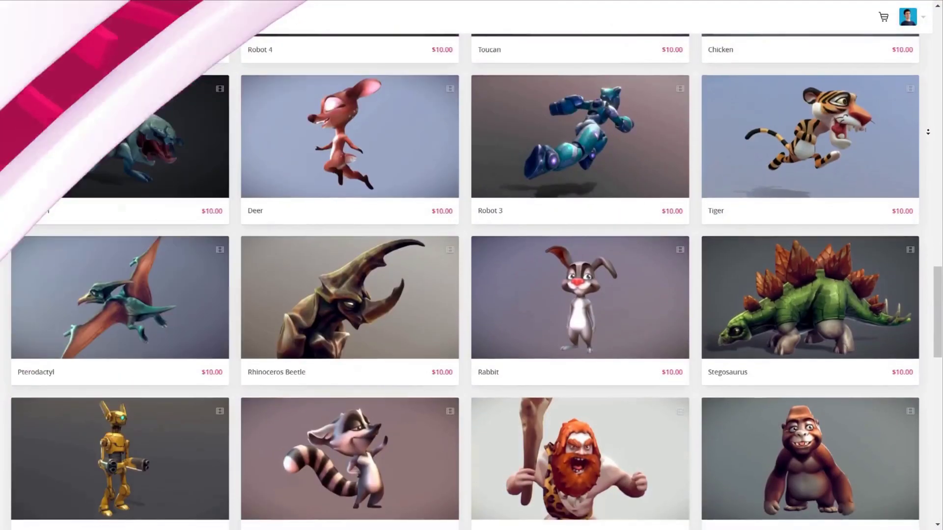
Step: Browse the 3D character models offered for sale on Sketchfab
scroll(471, 265, down, 5)
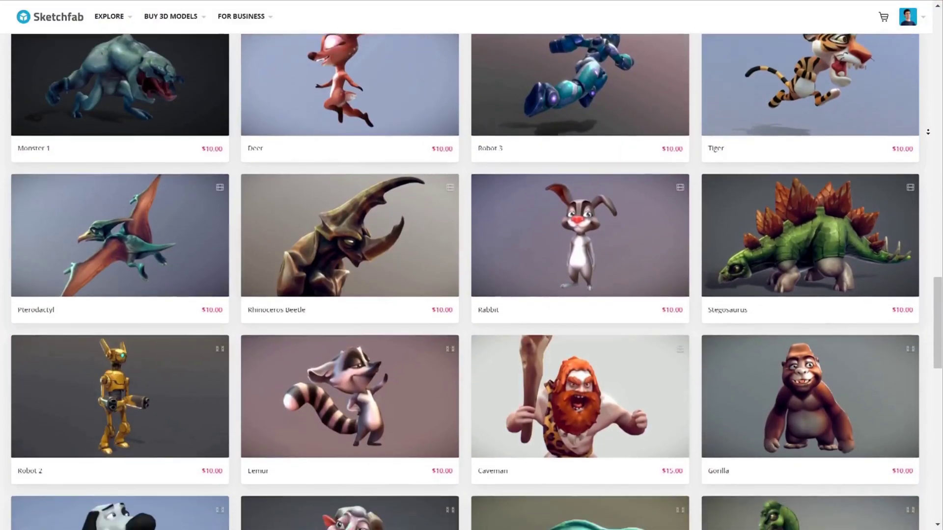
scroll(472, 265, down, 3)
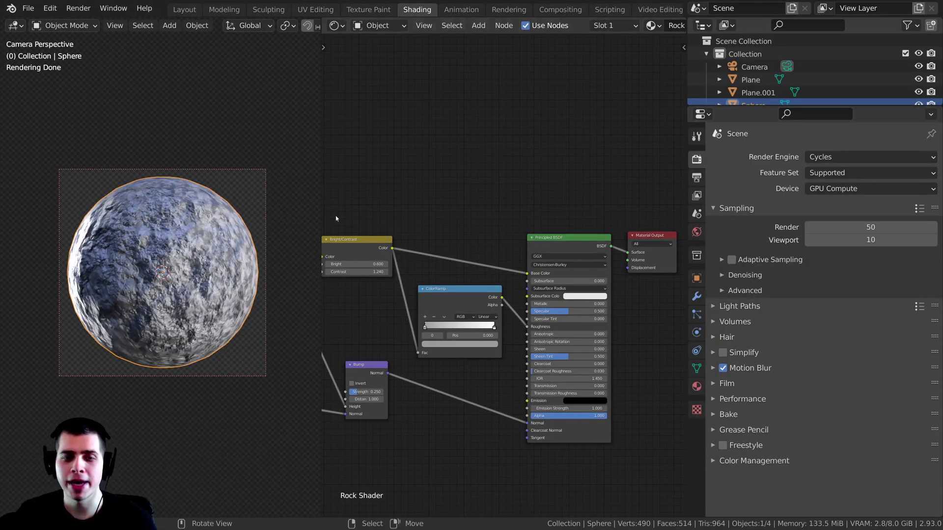
Step: Examine the Rock Shader node tree from the Principled BSDF back to the Mapping and Noise Texture nodes
scroll(326, 211, down, 1)
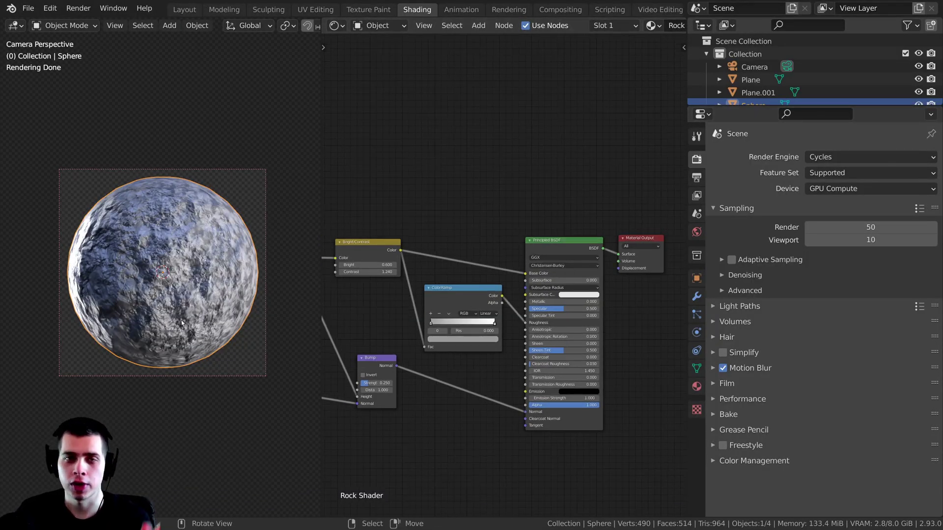
shift+middle_drag(191, 326, 196, 323)
scroll(196, 323, up, 1)
middle_drag(373, 299, 481, 280)
shift+middle_drag(214, 260, 214, 269)
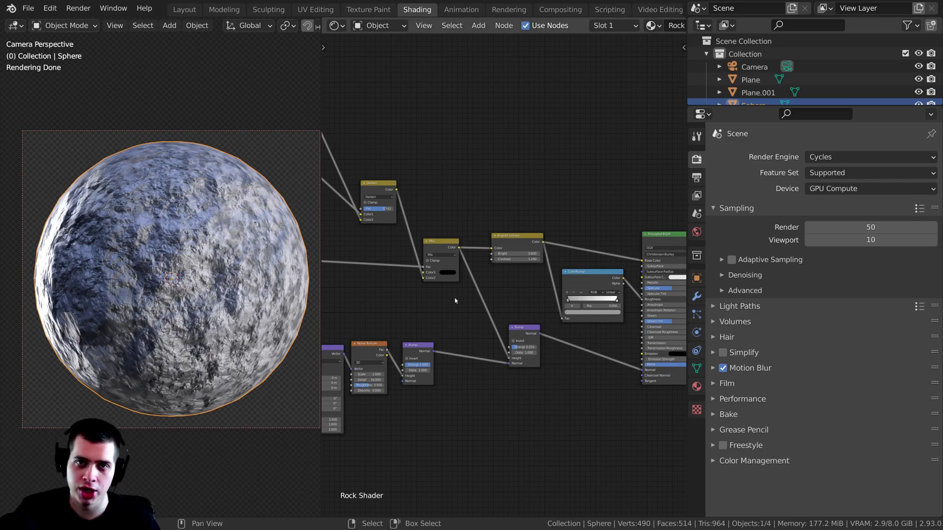
scroll(454, 300, down, 2)
scroll(410, 301, down, 4)
middle_drag(410, 301, 517, 334)
scroll(518, 334, up, 1)
middle_drag(402, 219, 468, 255)
scroll(468, 255, up, 5)
scroll(469, 255, up, 2)
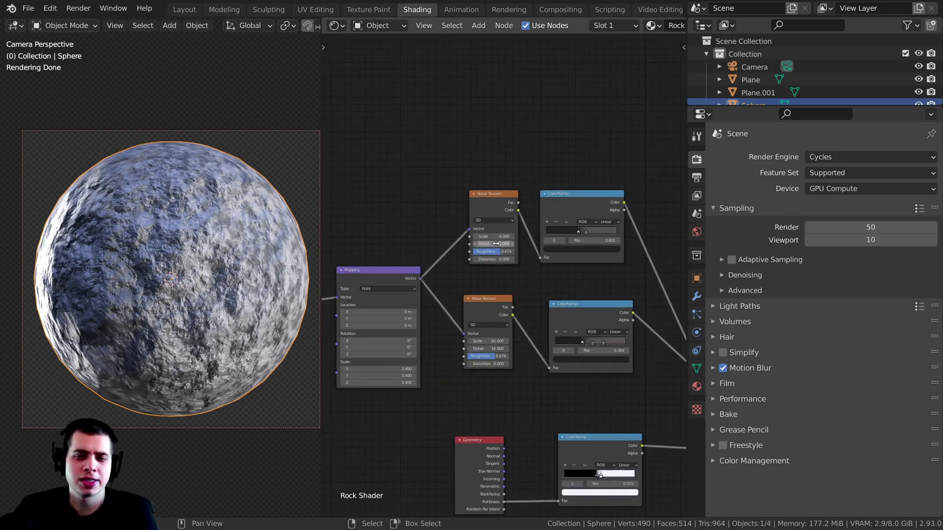
Step: Preview the upper and lower Noise Texture nodes one after the other on the sphere
ctrl+shift+click(493, 195)
ctrl+shift+click(480, 300)
scroll(521, 348, down, 2)
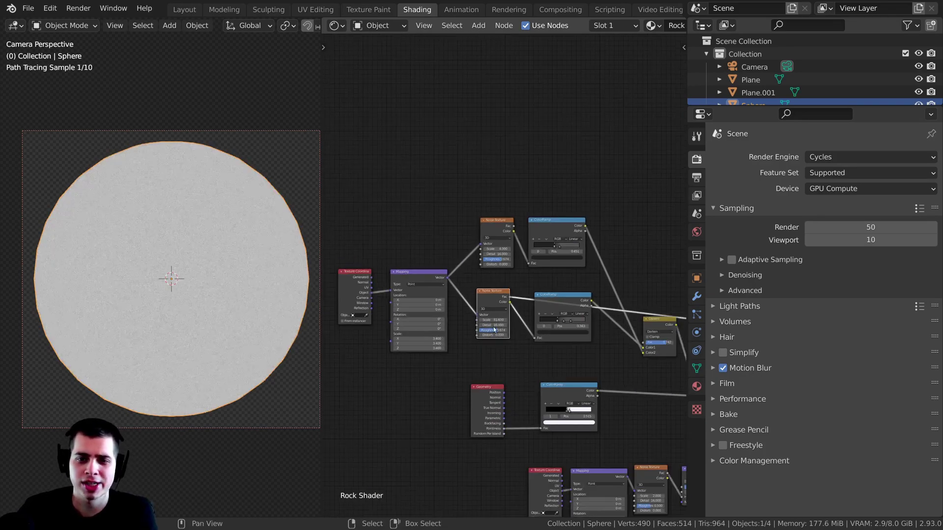
Step: Preview the Bright/Contrast node's colour output on the sphere
middle_drag(522, 347, 364, 216)
scroll(364, 217, down, 1)
middle_drag(633, 233, 552, 255)
scroll(552, 255, up, 2)
ctrl+shift+click(530, 260)
middle_drag(493, 297, 480, 274)
scroll(434, 298, up, 3)
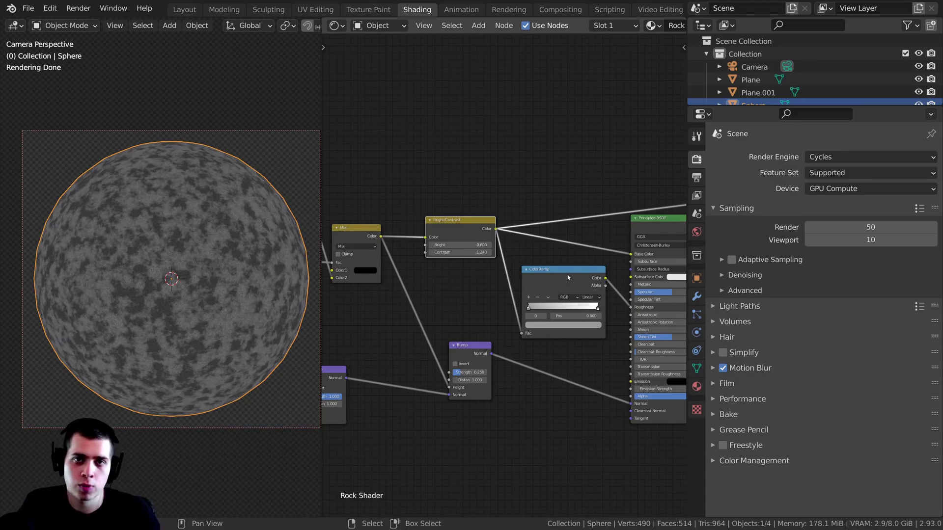
Step: Preview the ColorRamp that feeds the roughness on the sphere, and switch back to the Principled BSDF output
scroll(412, 248, down, 6)
middle_drag(412, 248, 396, 258)
scroll(528, 293, up, 1)
ctrl+shift+click(528, 293)
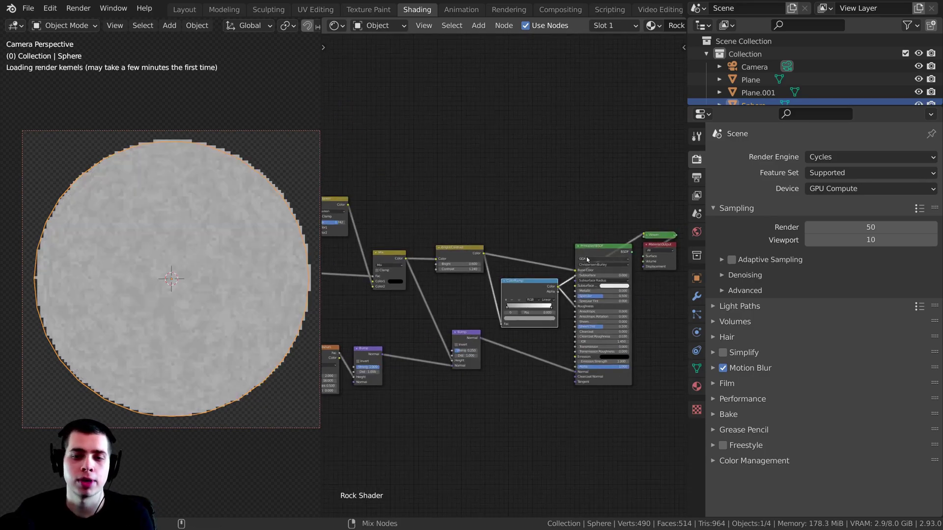
ctrl+shift+click(593, 253)
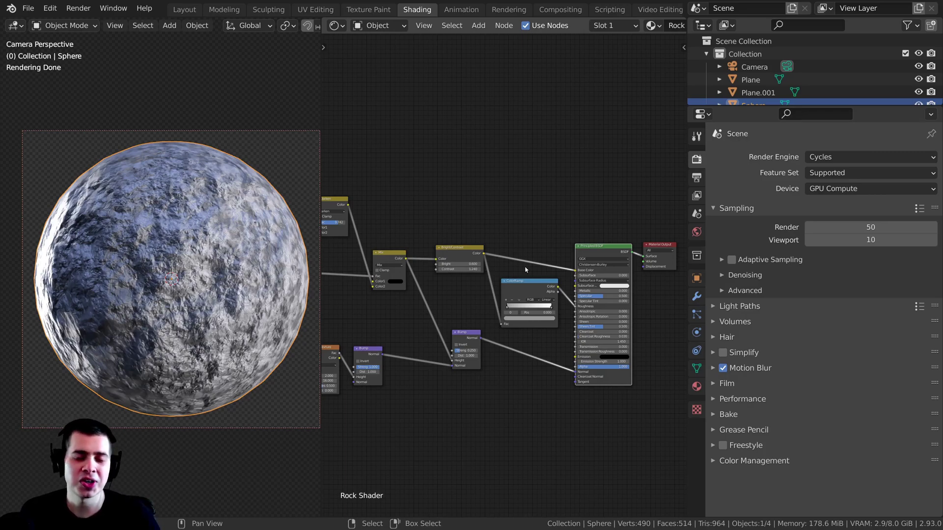
Step: Examine the Base Color, Roughness and Normal inputs of the Principled BSDF and the nodes feeding them
scroll(565, 273, up, 4)
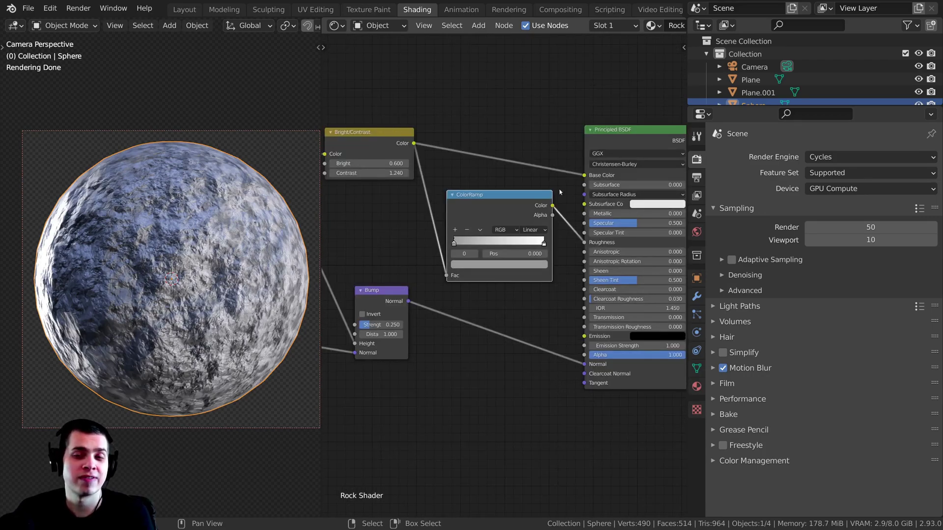
scroll(466, 218, down, 1)
drag(617, 160, 614, 156)
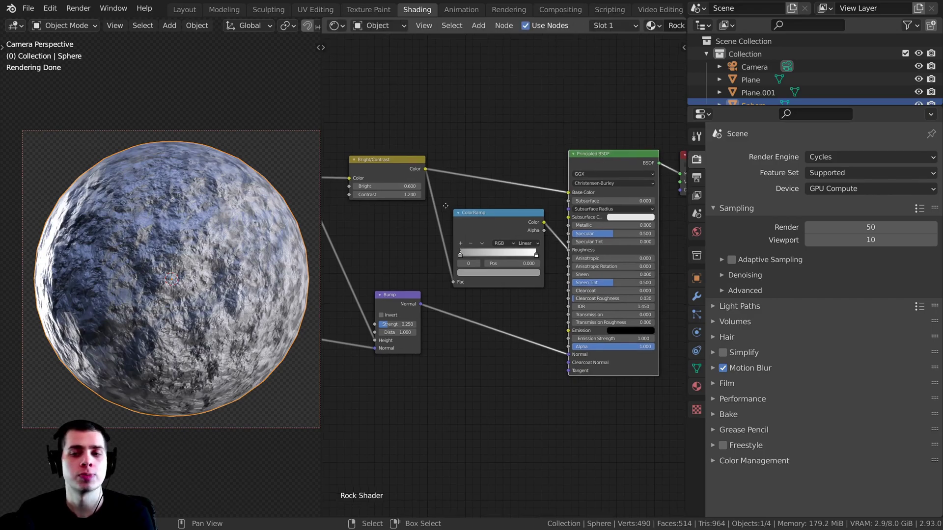
scroll(569, 181, up, 3)
scroll(586, 190, up, 2)
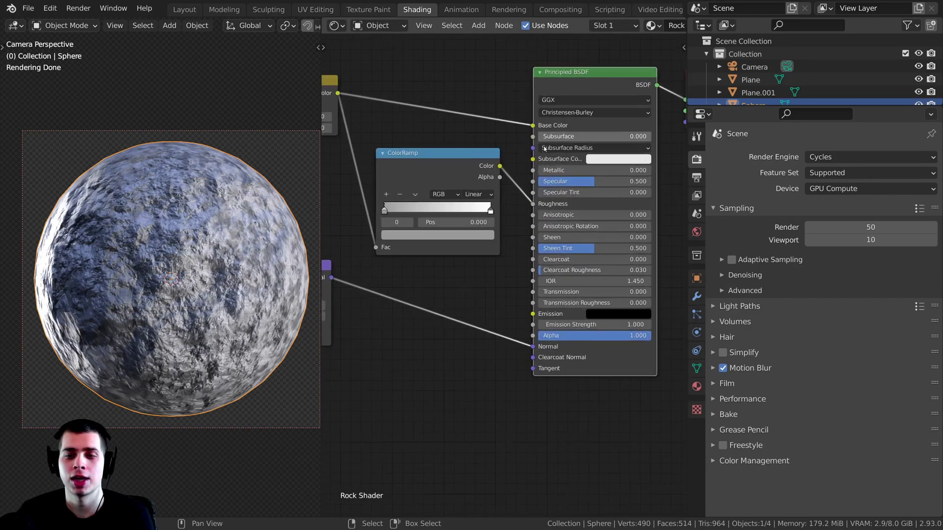
middle_drag(547, 293, 548, 317)
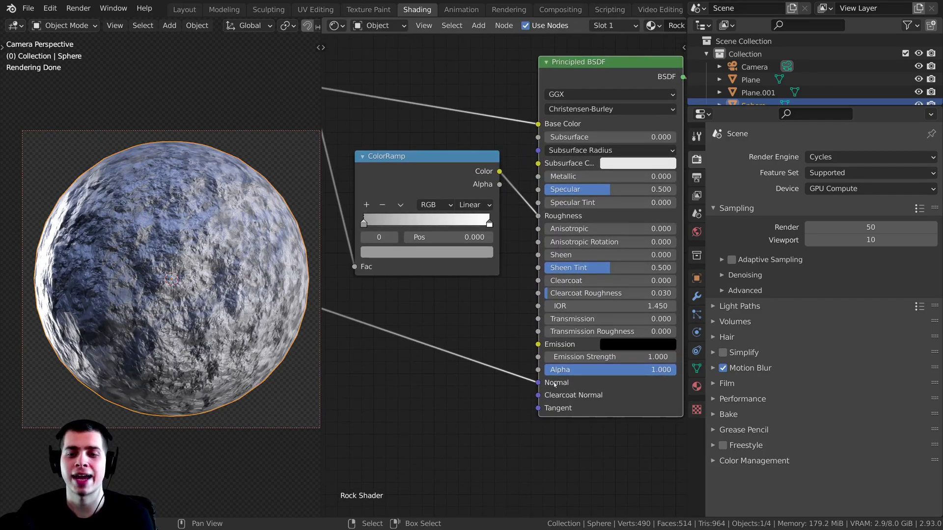
scroll(425, 345, down, 2)
scroll(551, 193, up, 1)
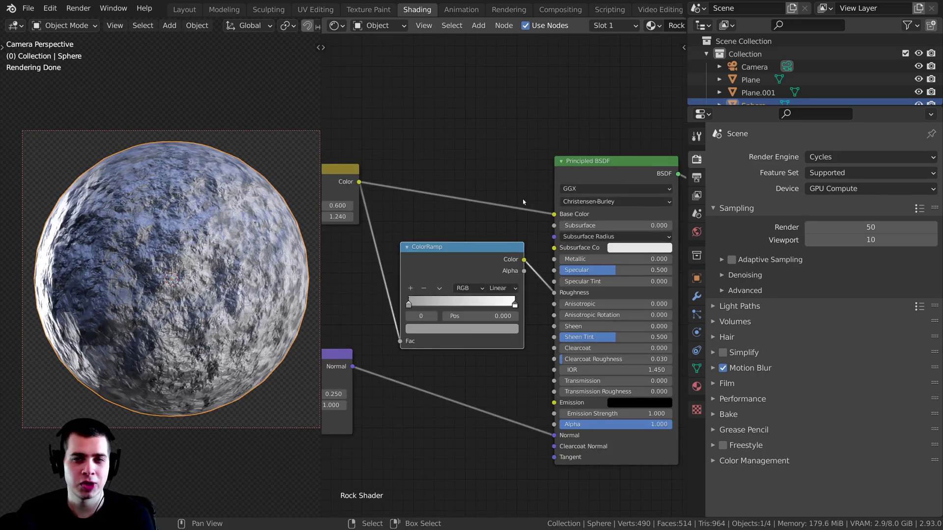
Step: Trace the connections from the Bright/Contrast, ColorRamp and Bump nodes into the Principled BSDF
drag(467, 259, 461, 265)
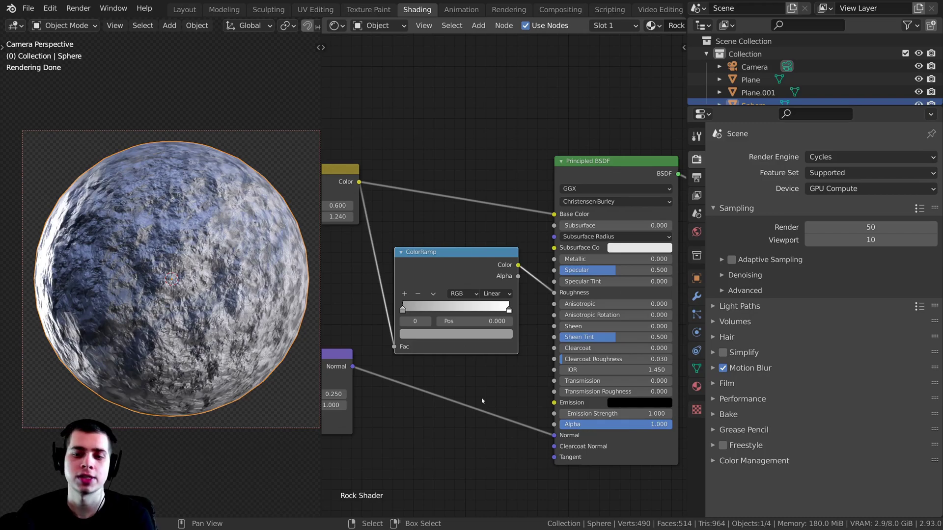
scroll(472, 222, down, 1)
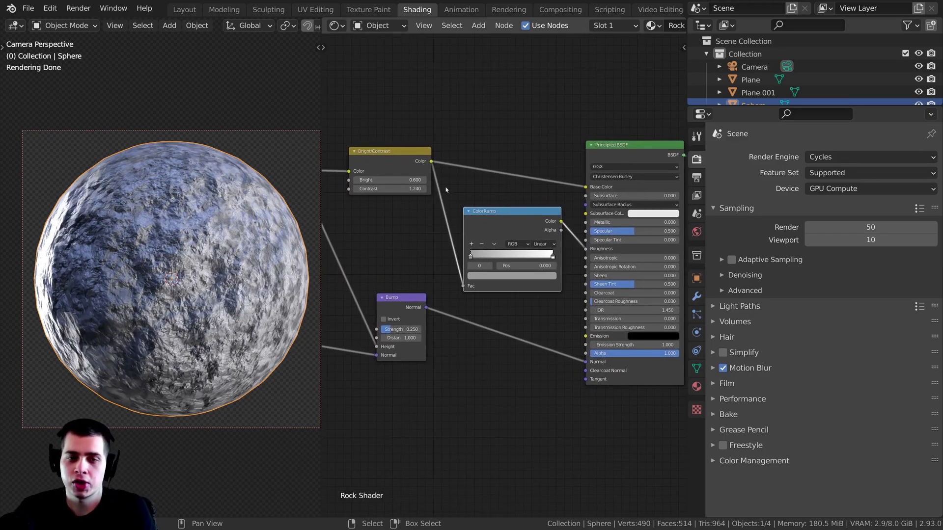
drag(586, 335, 530, 328)
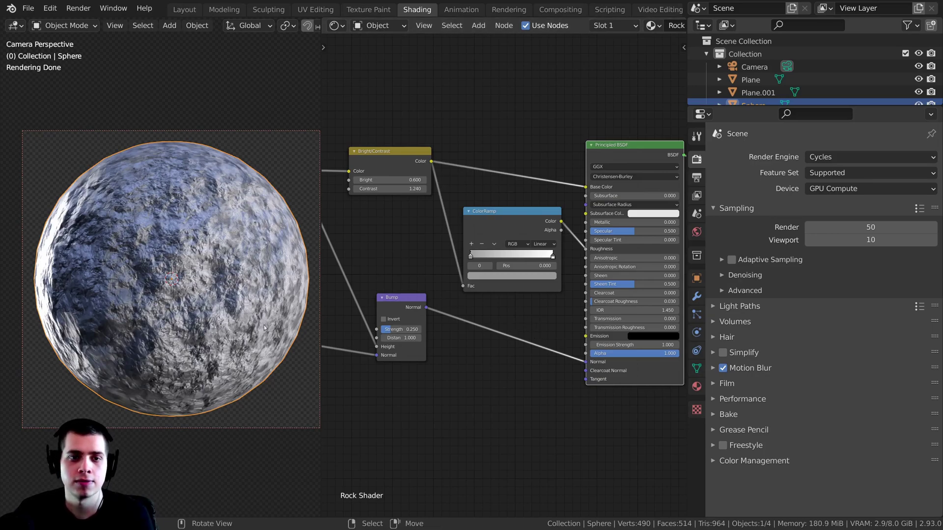
scroll(329, 384, up, 2)
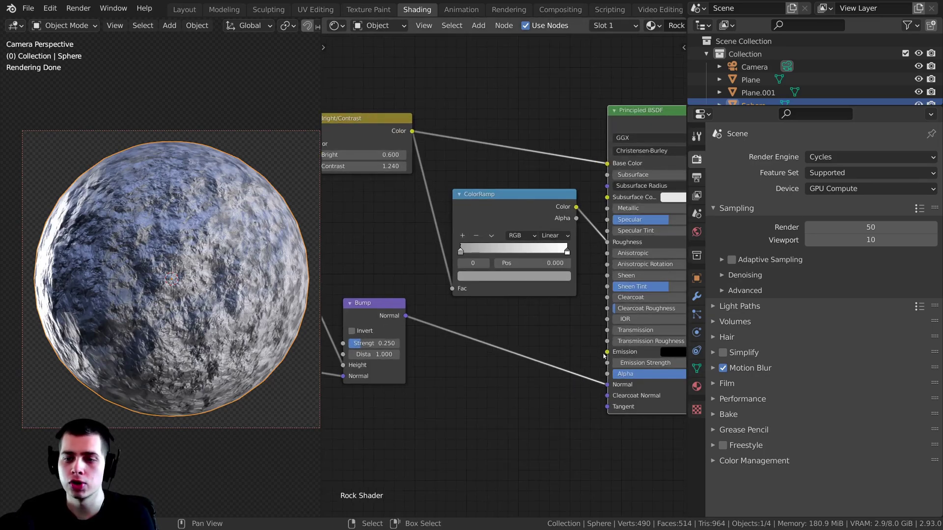
middle_drag(515, 303, 487, 309)
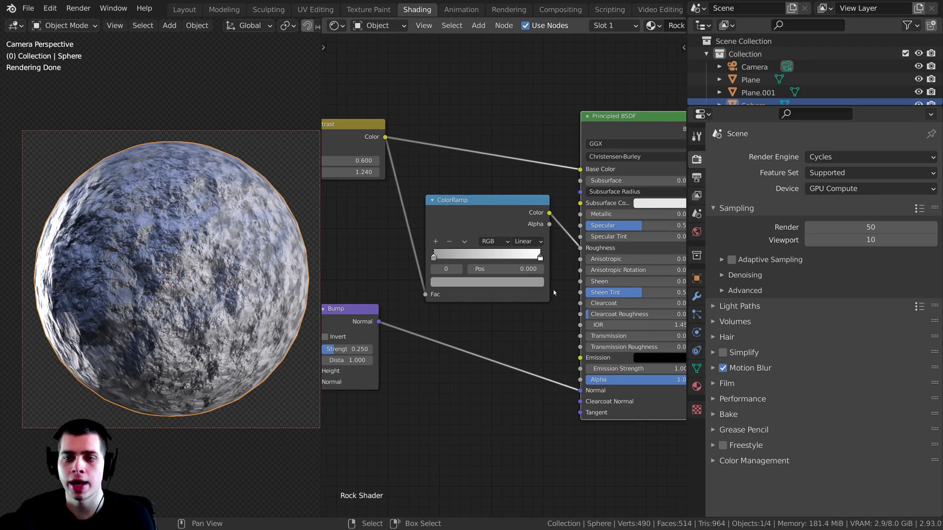
scroll(602, 158, down, 1)
middle_drag(555, 164, 512, 170)
scroll(512, 171, up, 1)
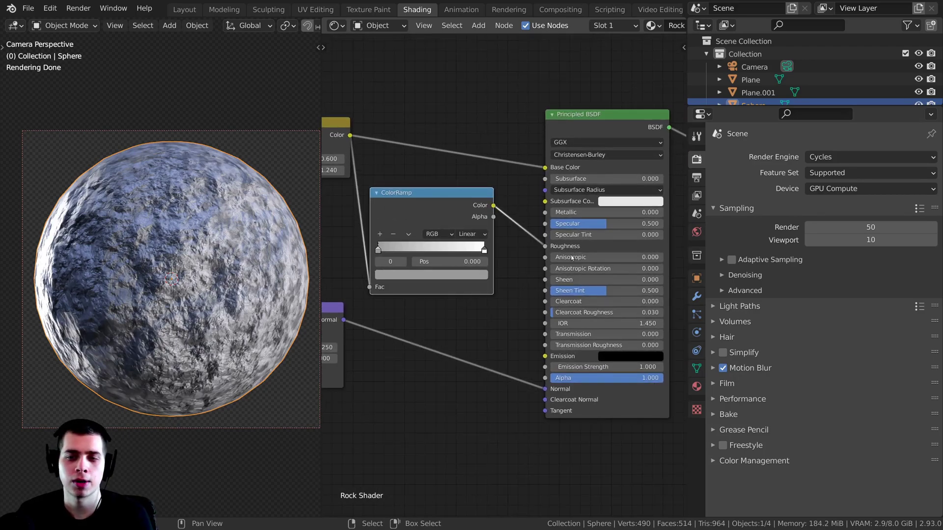
scroll(479, 385, down, 1)
middle_drag(457, 270, 486, 280)
drag(421, 213, 433, 222)
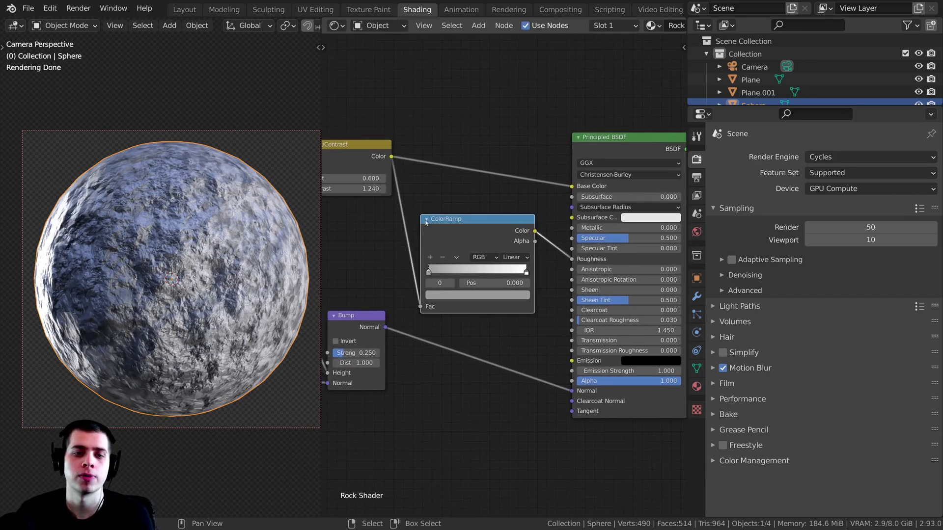
middle_drag(433, 222, 475, 247)
drag(386, 174, 389, 152)
drag(501, 270, 506, 259)
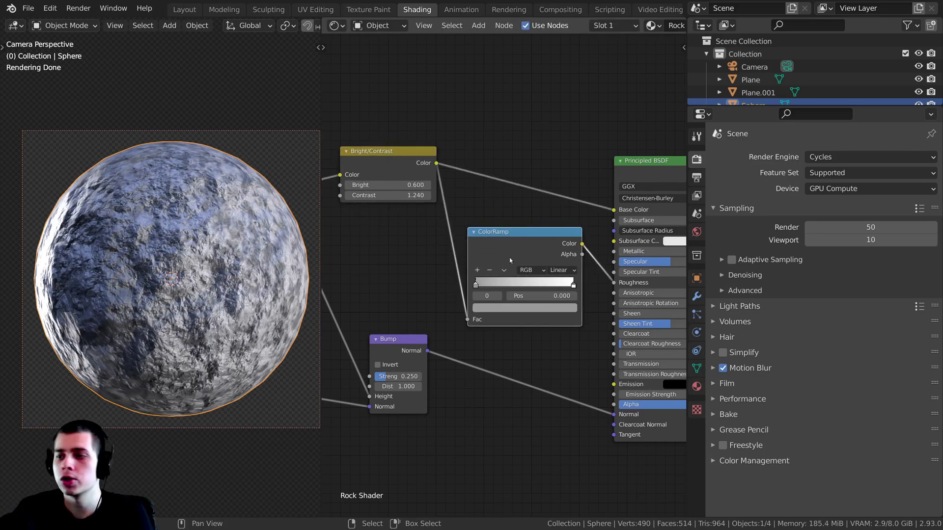
middle_drag(479, 279, 487, 292)
scroll(486, 292, up, 1)
middle_drag(461, 260, 456, 248)
scroll(455, 248, down, 2)
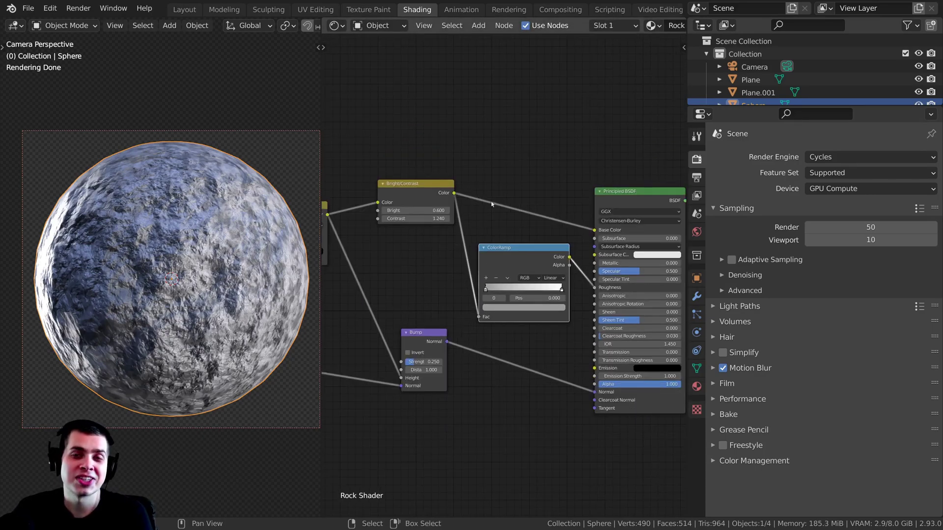
scroll(401, 107, up, 3)
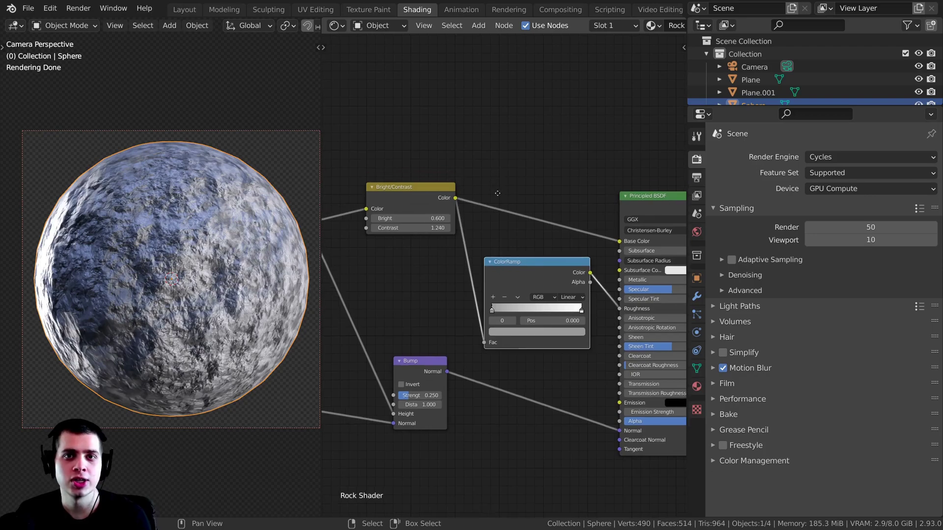
middle_drag(456, 102, 422, 135)
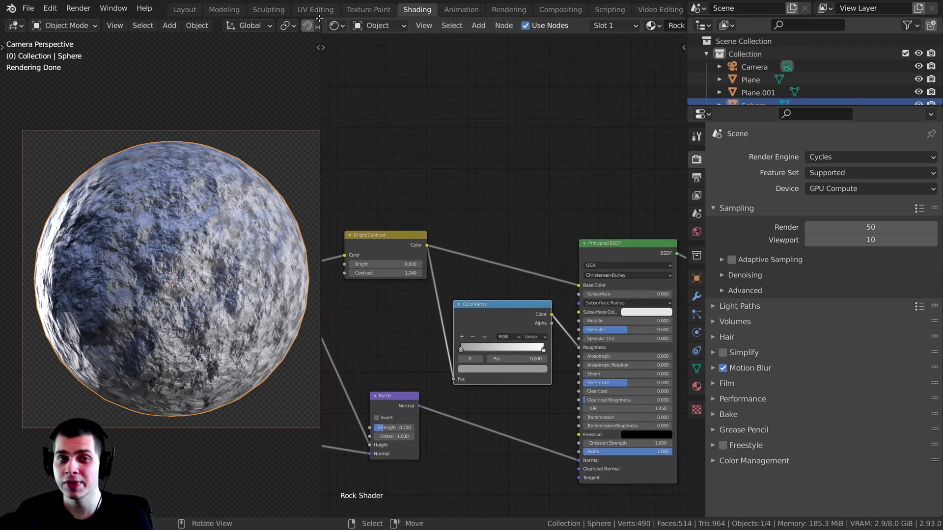
Step: Split the 3D viewport horizontally and turn the upper area into a slightly taller UV Editor
drag(319, 19, 170, 254)
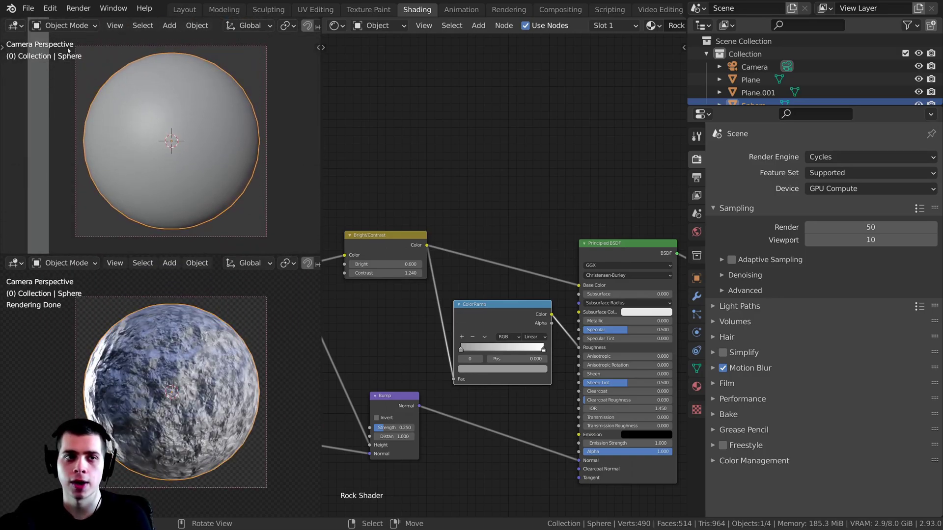
click(16, 25)
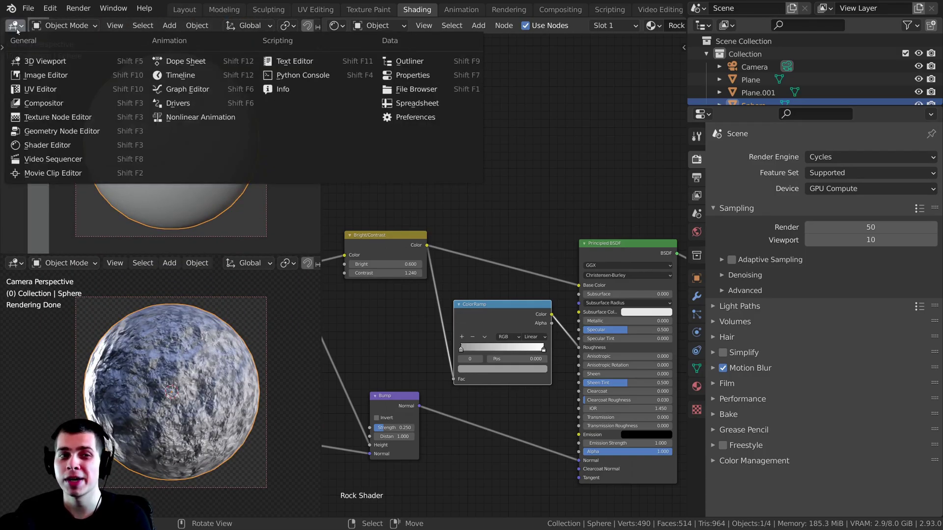
click(43, 93)
drag(182, 256, 181, 269)
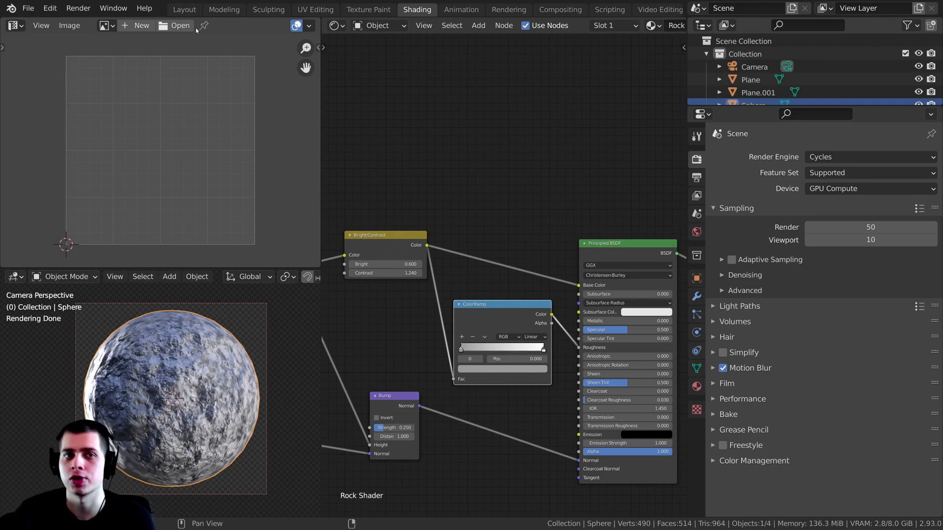
Step: Start a new image in the UV Editor and name it Rock Color
click(134, 28)
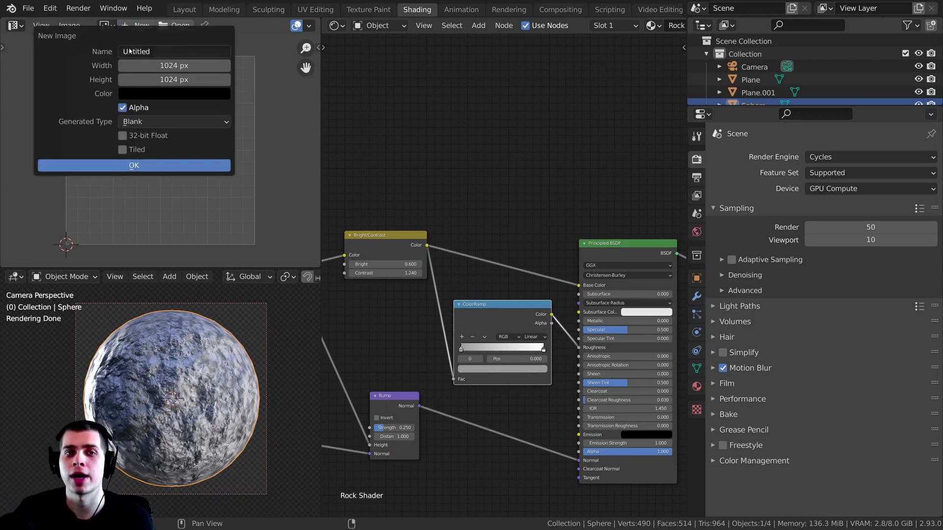
click(159, 51)
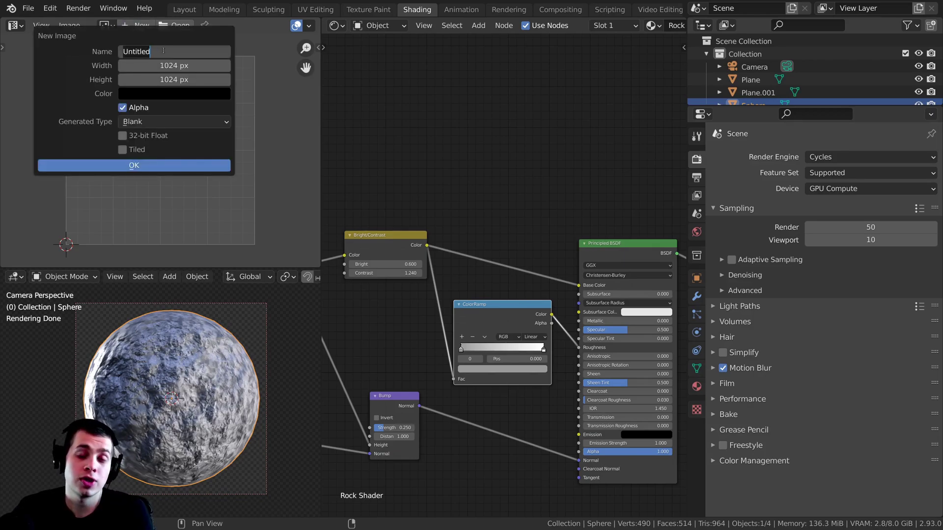
text(R)
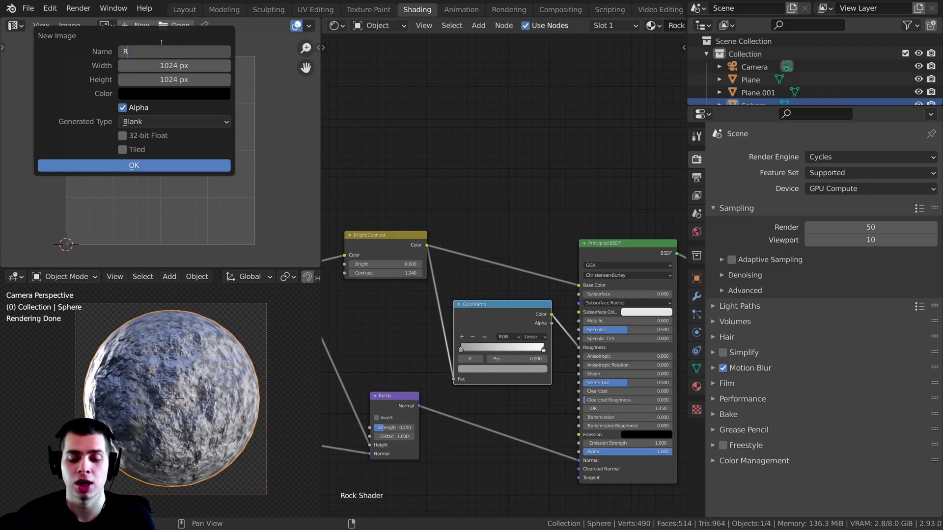
text(ock Color)
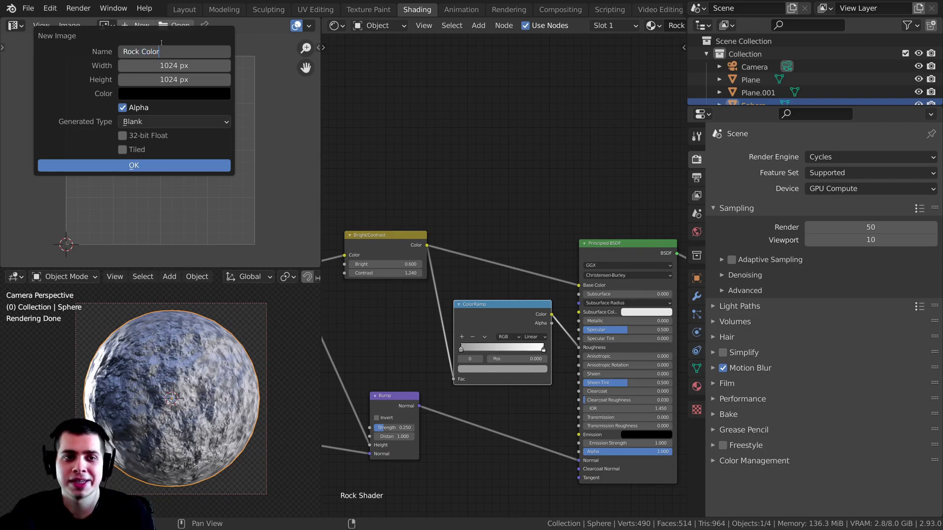
key(Return)
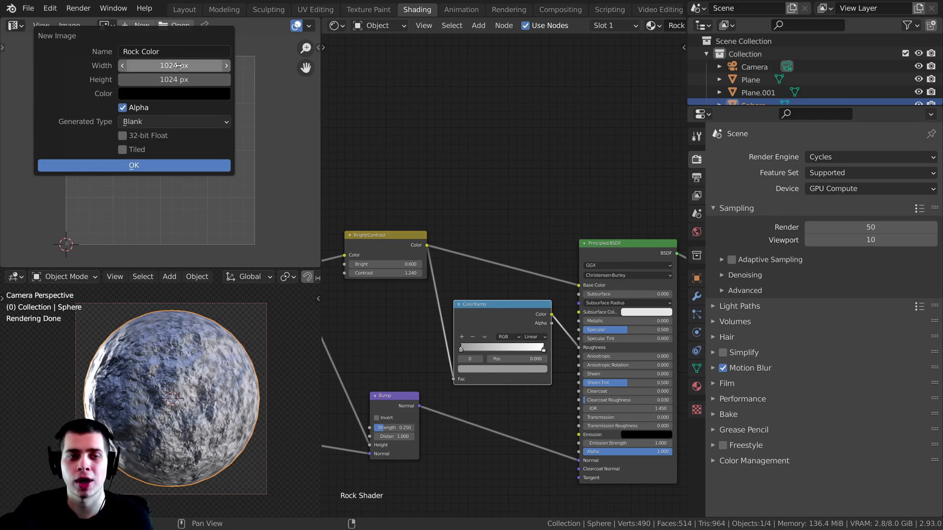
Step: Set both the width and height of the new image to 4096 px by multiplying 1024 by 4
drag(171, 72, 172, 80)
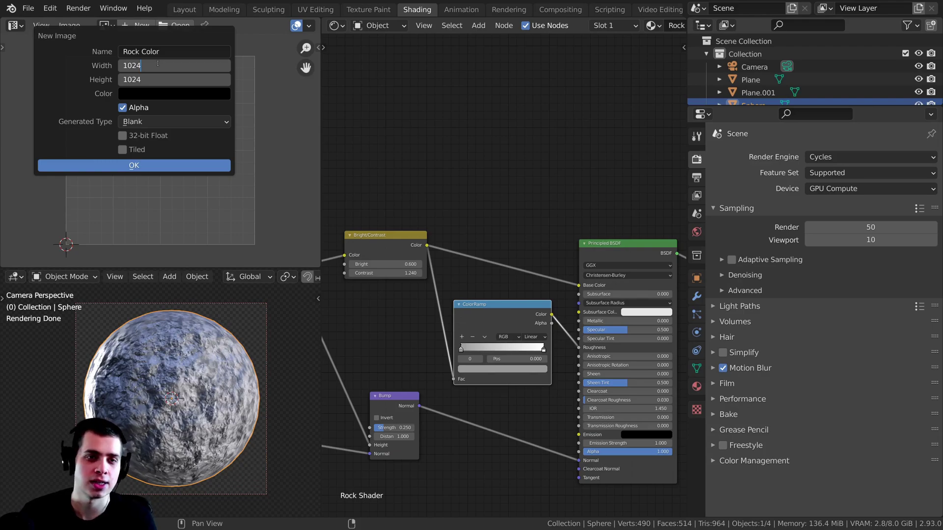
text(*)
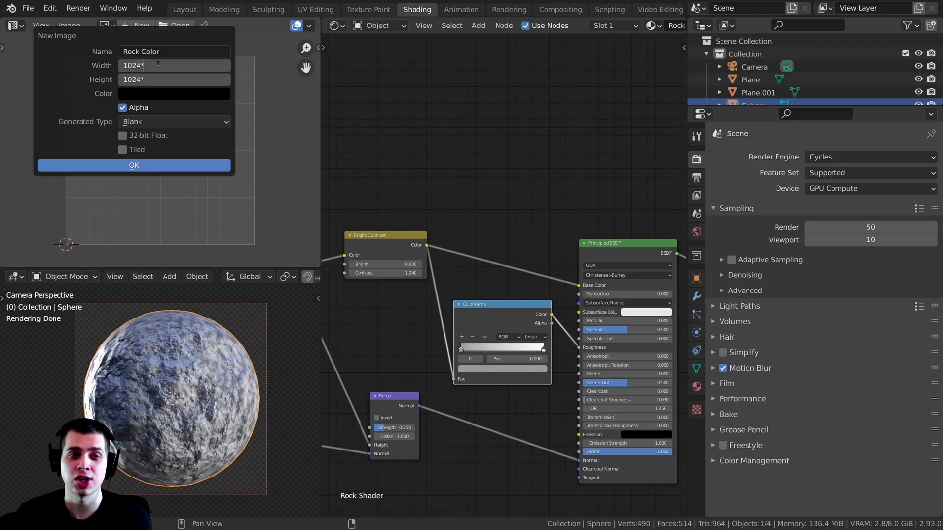
text(4)
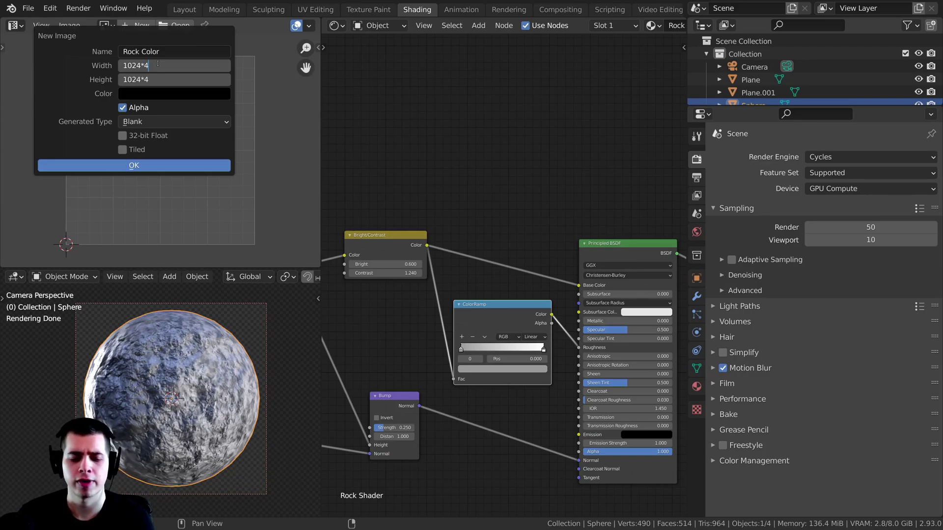
text(*)
key(BackSpace)
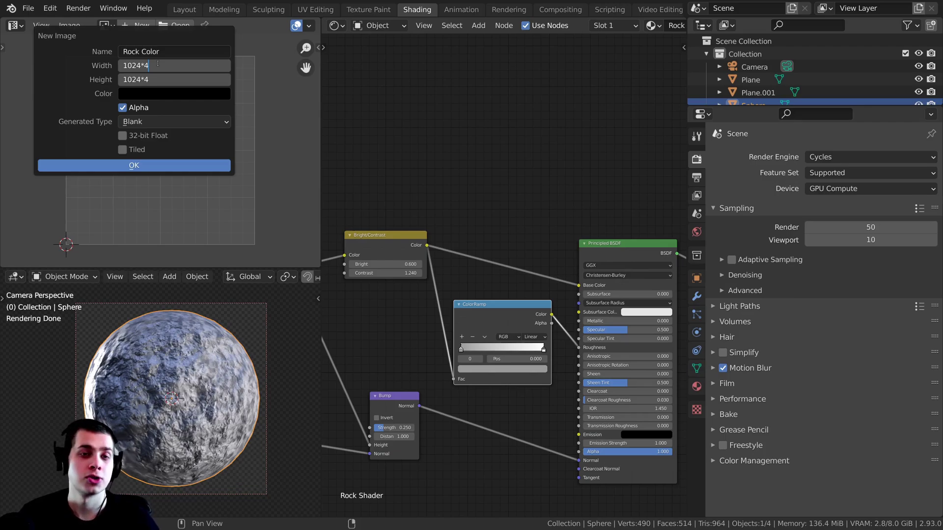
key(Return)
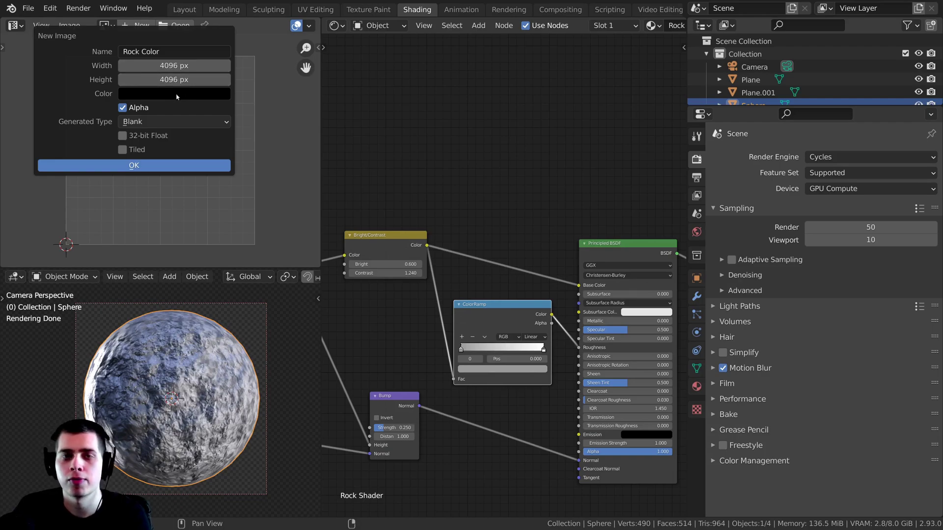
Step: Check the new image's fill color, keep it black, and create the blank image with alpha
click(161, 96)
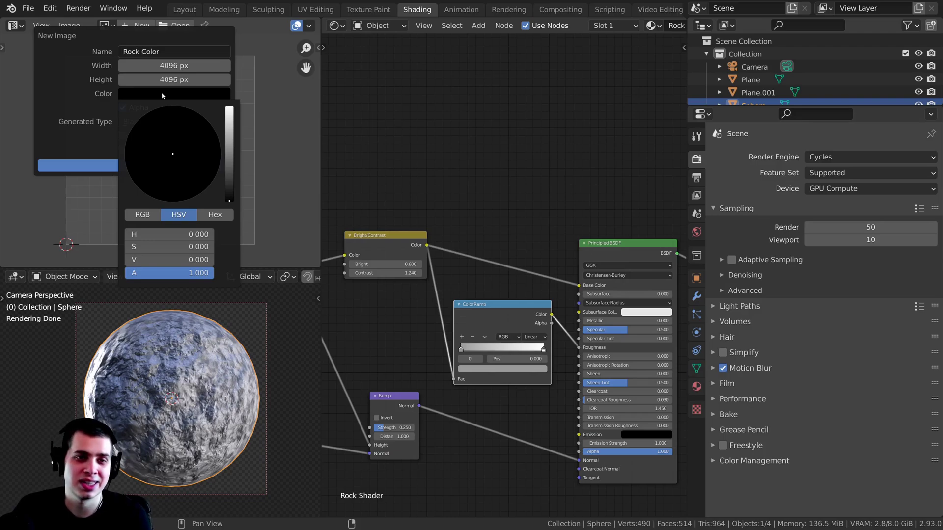
click(154, 95)
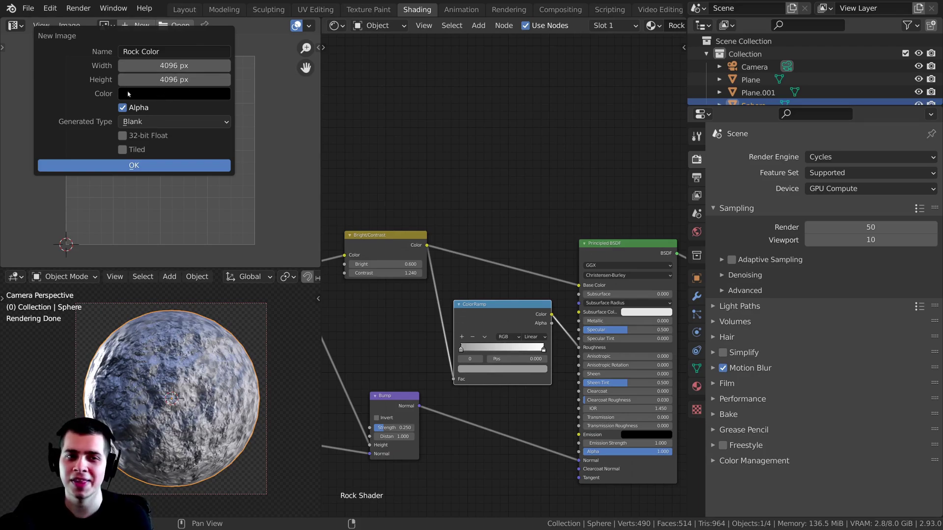
click(133, 166)
scroll(155, 96, down, 4)
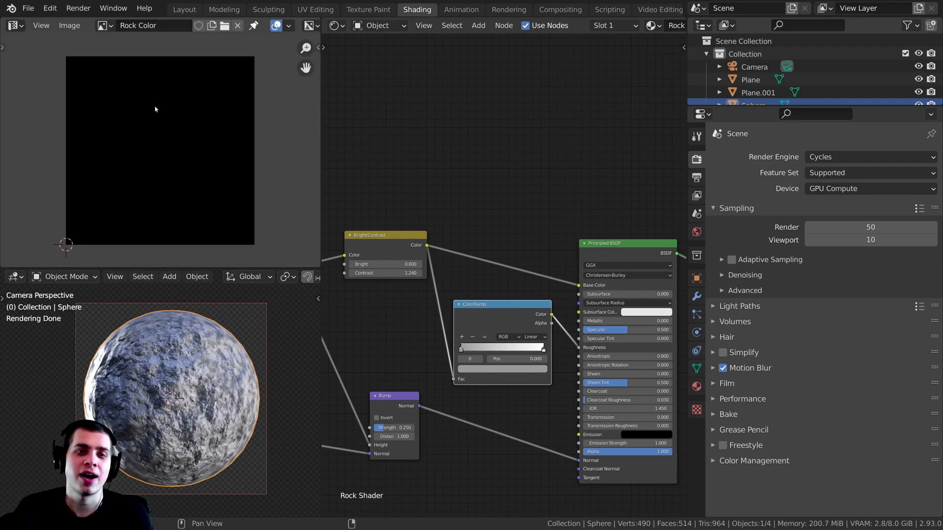
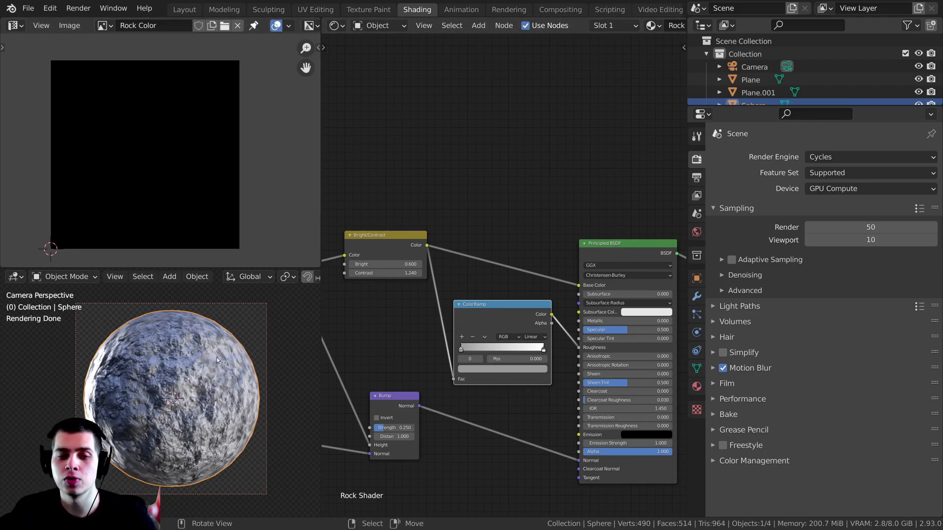
middle_drag(198, 163, 204, 161)
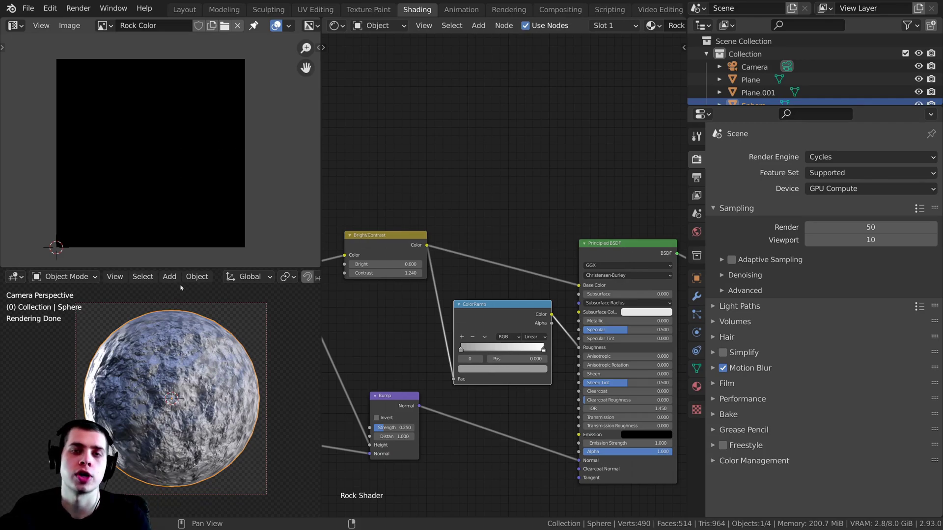
Step: Examine the rock shader's node tree back to its Texture Coordinate, Mapping and Noise Texture nodes
drag(431, 280, 430, 288)
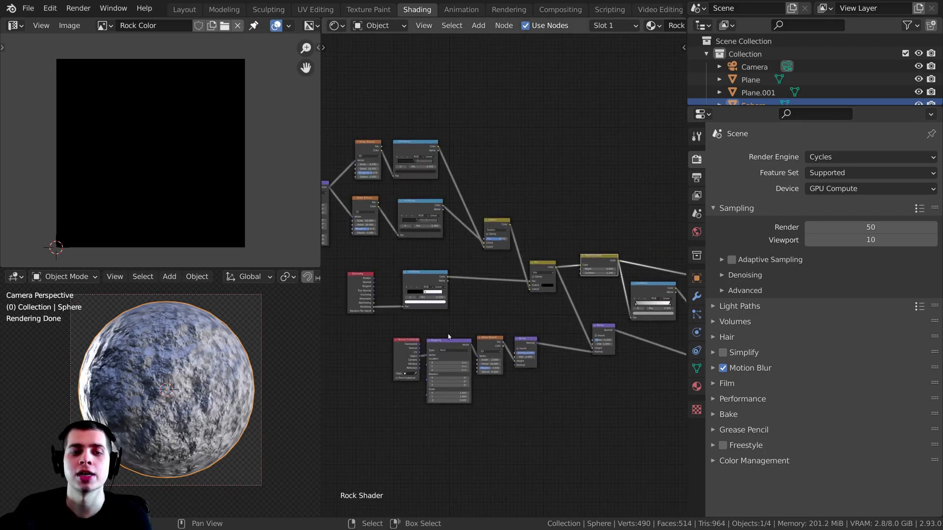
scroll(449, 336, up, 5)
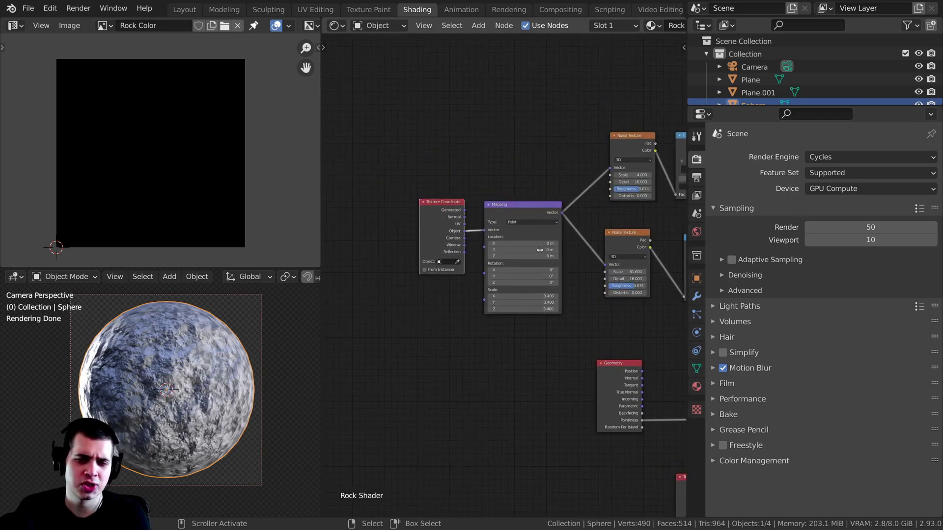
mouse_move(423, 215)
mouse_down()
mouse_move(418, 205)
mouse_move(414, 222)
mouse_up()
scroll(425, 207, down, 3)
scroll(432, 233, down, 1)
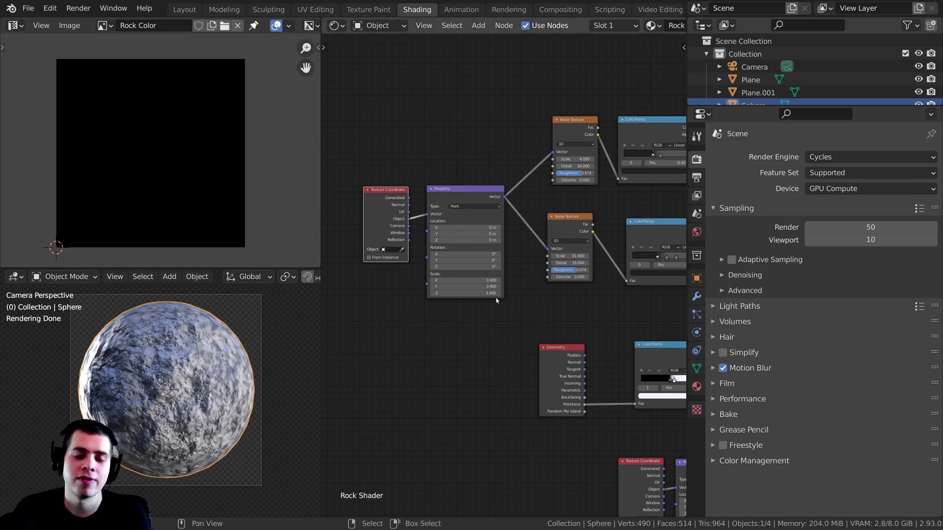
middle_drag(496, 300, 485, 303)
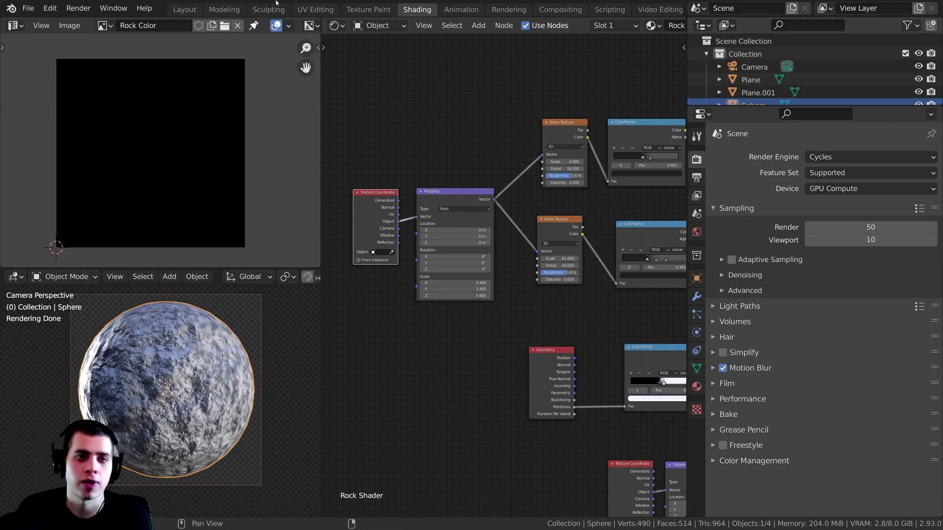
Step: Switch to the UV Editing workspace and select all of the sphere's geometry in Edit Mode
click(315, 9)
scroll(193, 287, up, 3)
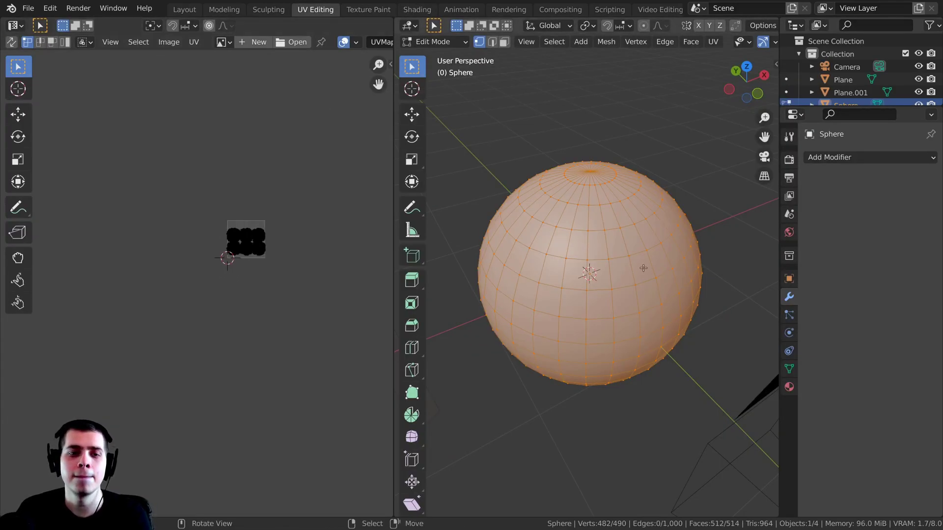
middle_drag(613, 237, 610, 199)
scroll(609, 224, down, 2)
key(alt+a)
key(a)
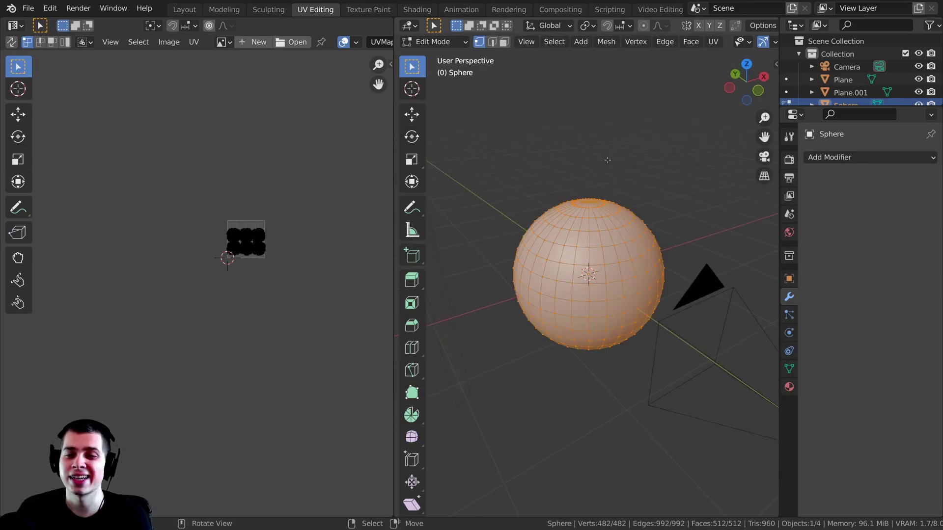
Step: Unwrap the sphere with Smart UV Project, using a 66° angle limit and an island margin of 0.01
scroll(606, 163, up, 2)
key(u)
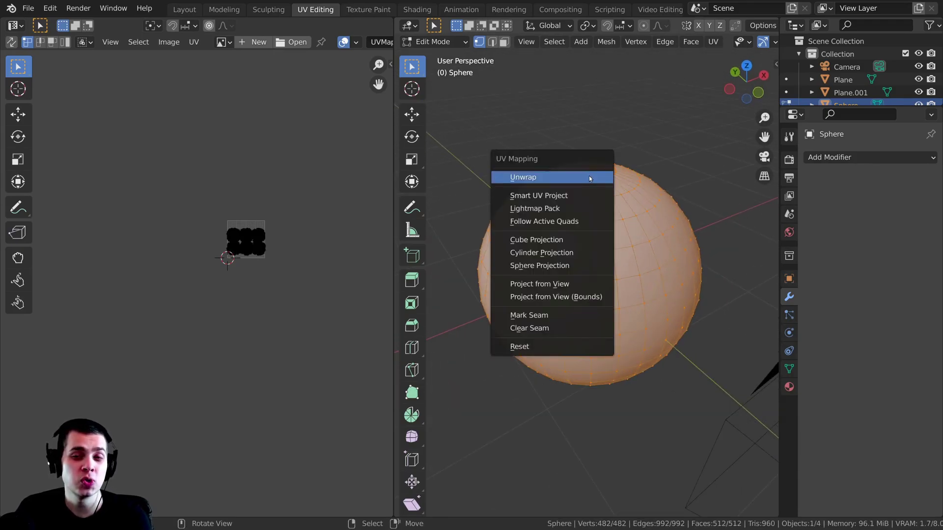
click(550, 194)
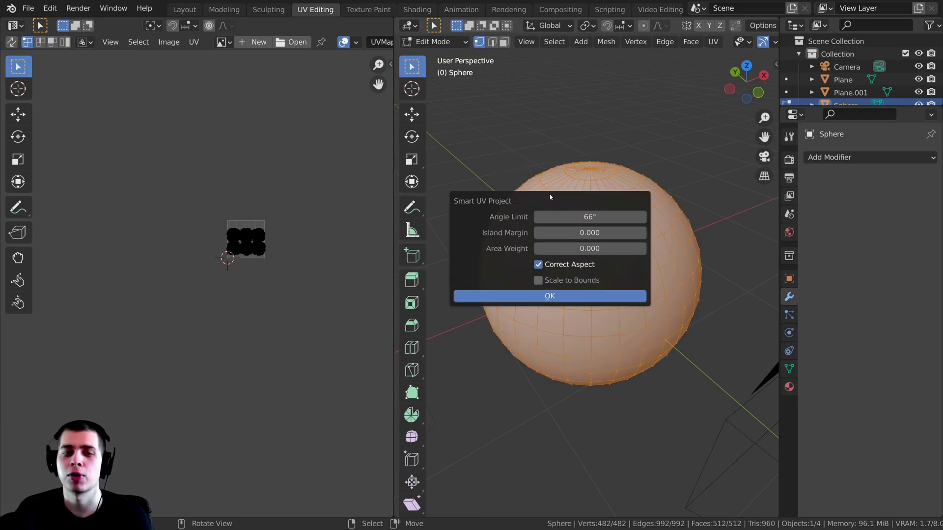
click(561, 234)
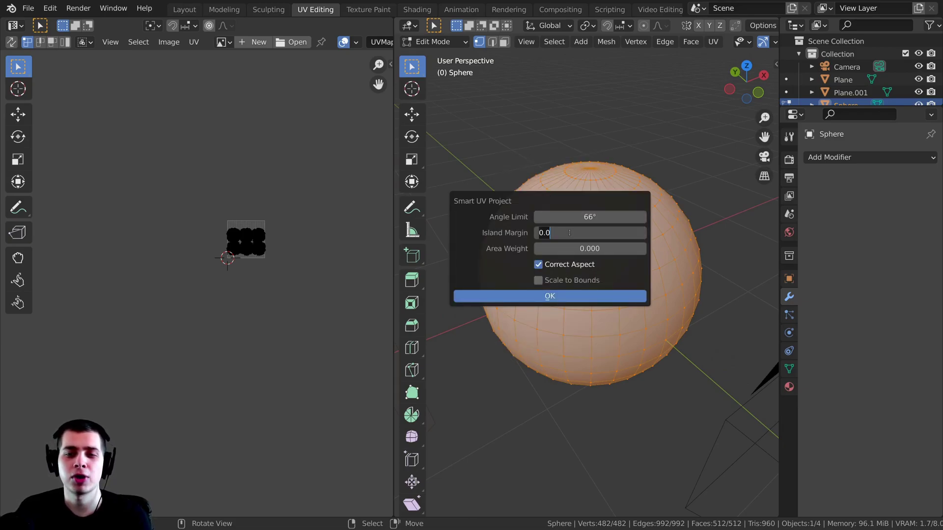
text(0.01)
key(Return)
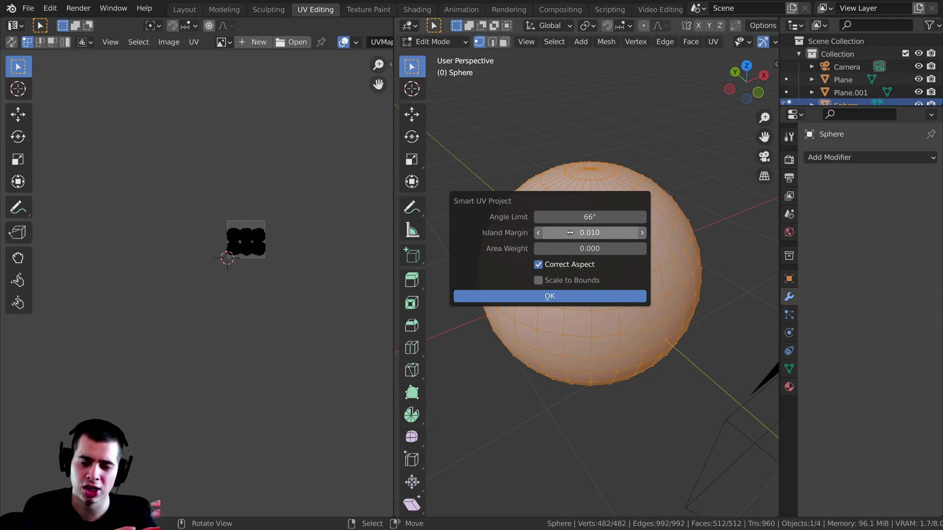
click(550, 296)
Step: Show the Rock Color image behind the sphere's unwrapped UV islands
scroll(250, 178, up, 9)
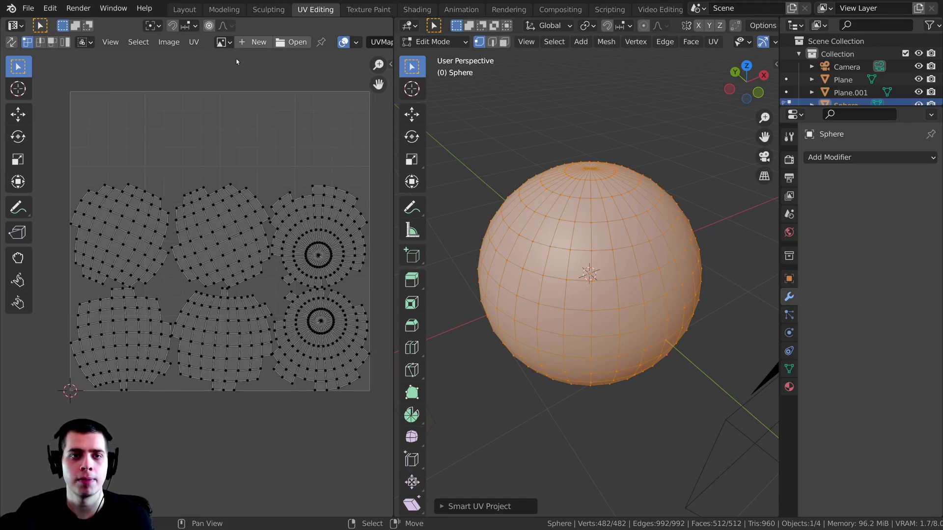
click(224, 41)
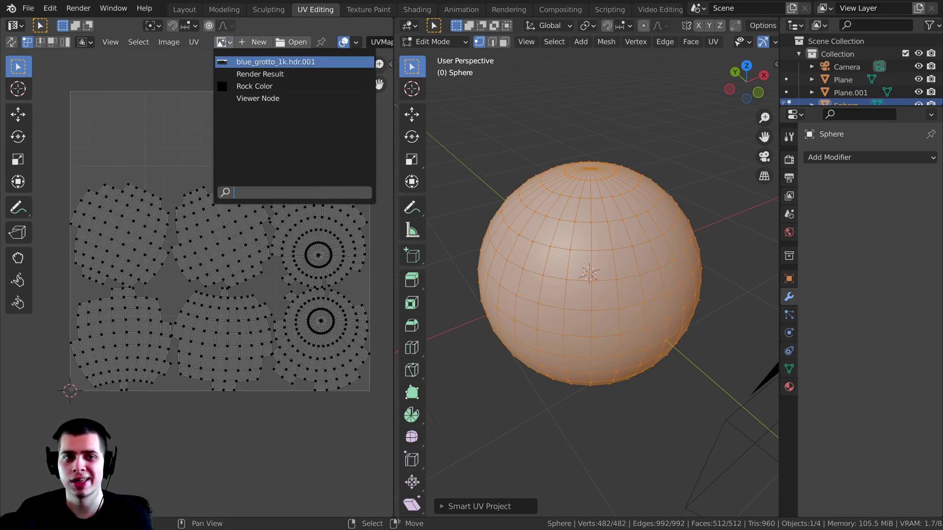
click(254, 86)
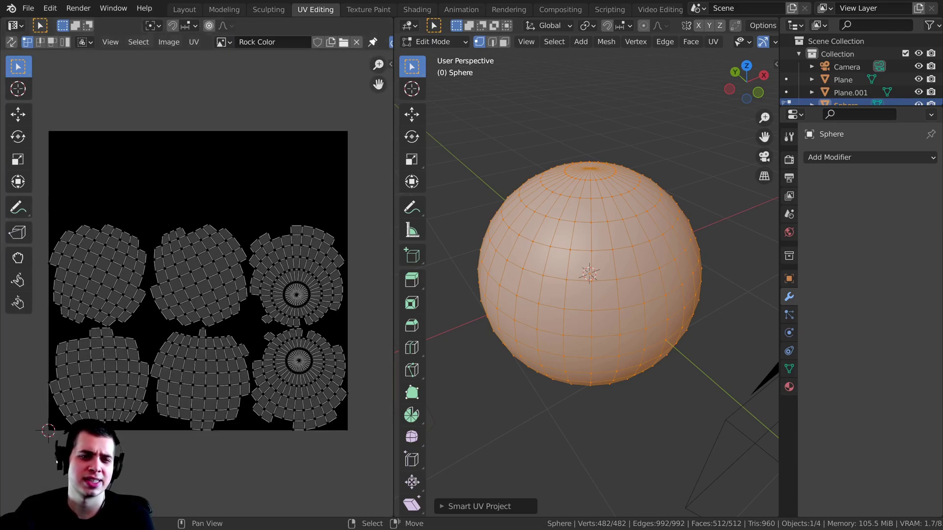
middle_drag(244, 252, 248, 240)
middle_drag(152, 164, 172, 131)
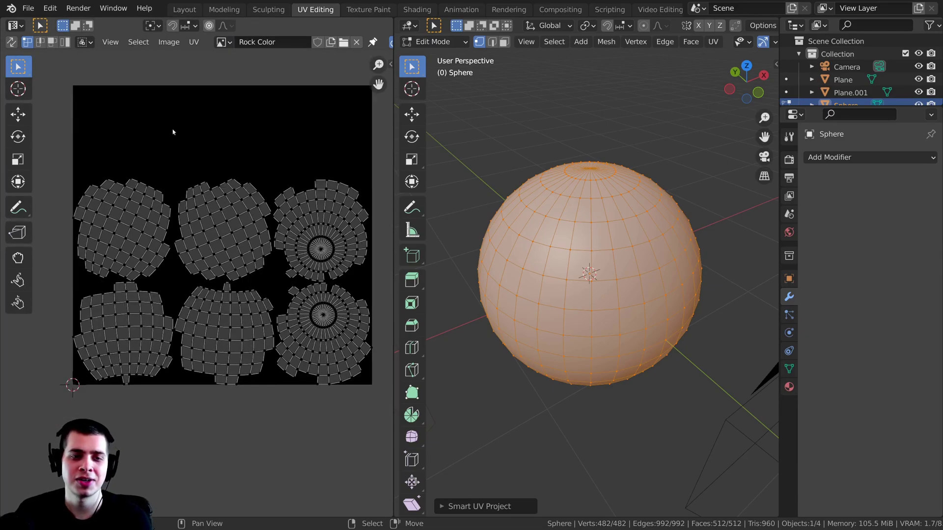
Step: Examine how the sphere's UV islands are laid out on the image and how much space separates them
click(220, 43)
middle_drag(235, 150, 244, 141)
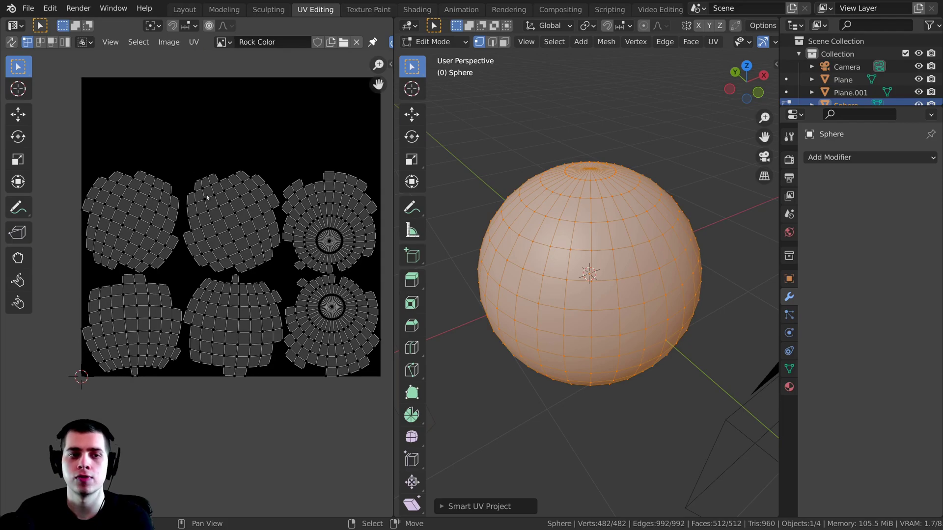
middle_drag(215, 205, 209, 212)
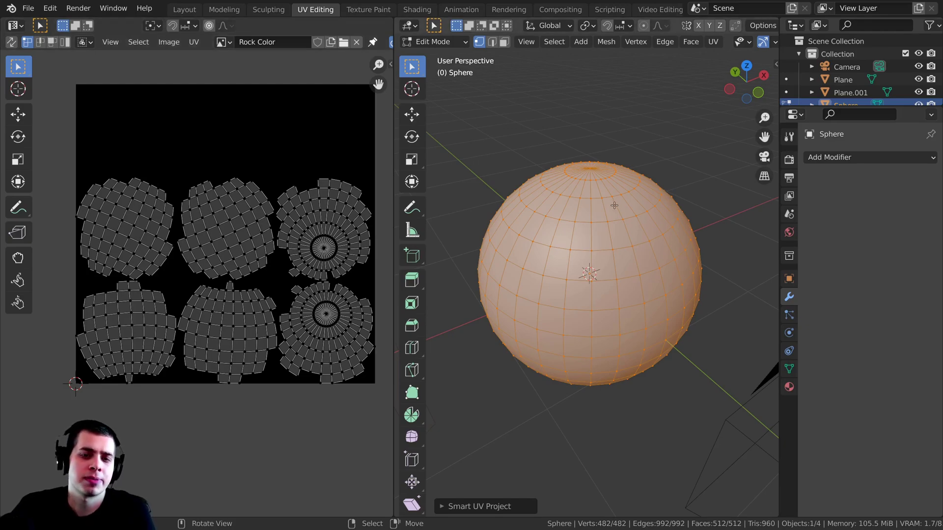
scroll(579, 162, up, 1)
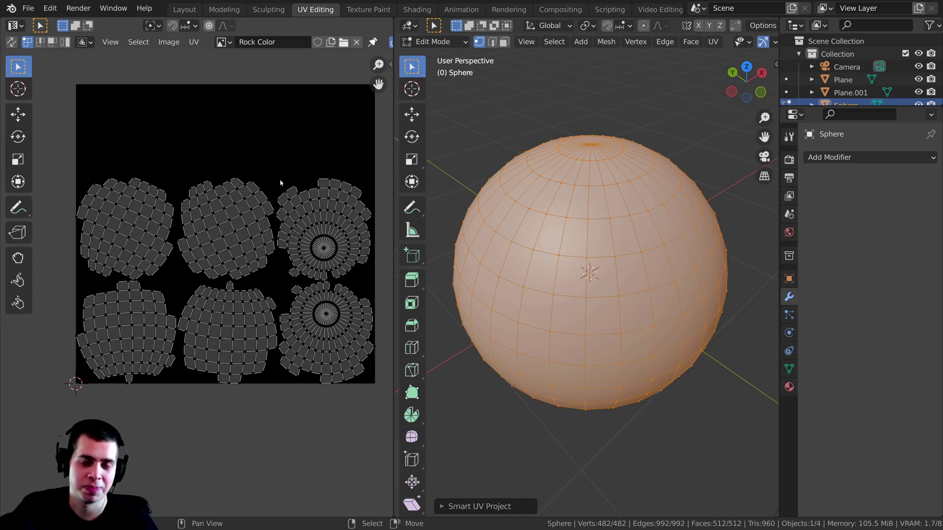
scroll(279, 157, down, 1)
scroll(279, 158, up, 1)
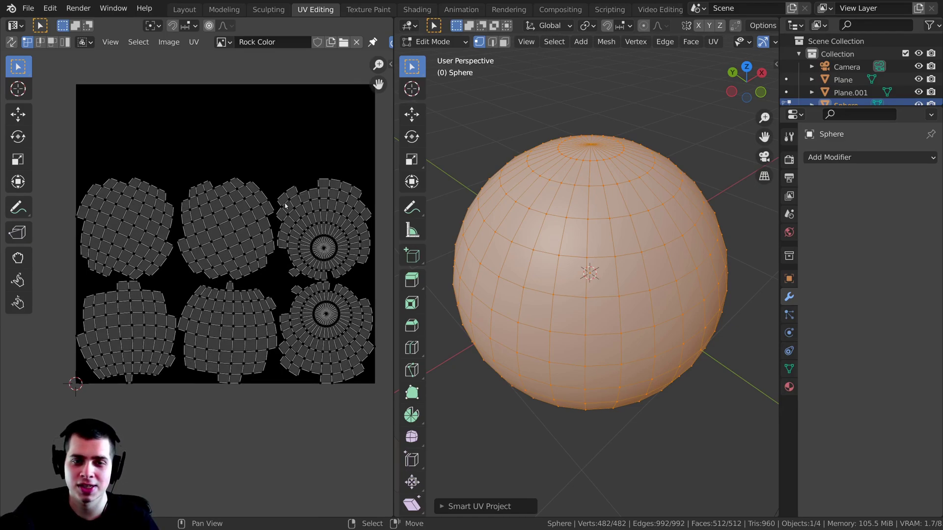
scroll(287, 209, up, 1)
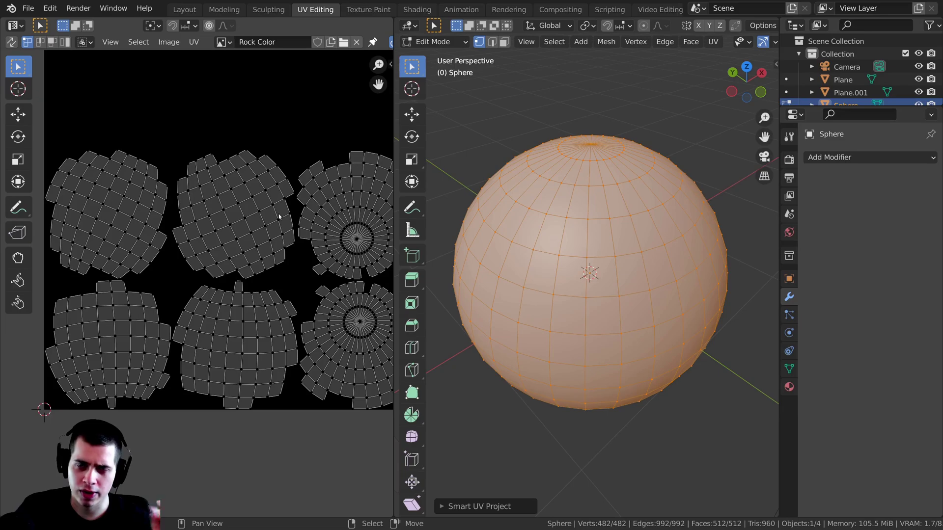
mouse_move(230, 190)
middle_down()
mouse_move(222, 201)
mouse_move(224, 180)
middle_up()
scroll(213, 156, up, 1)
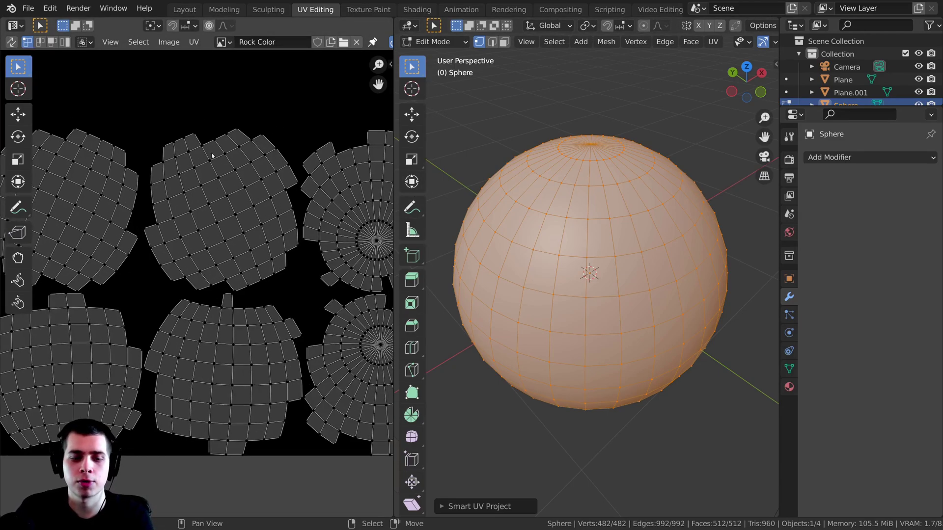
Step: Check the sphere's UV layout for overlapping faces with Select Overlap, starting from an empty selection
key(a)
key(alt+a)
scroll(227, 187, down, 1)
key(Home)
key(a)
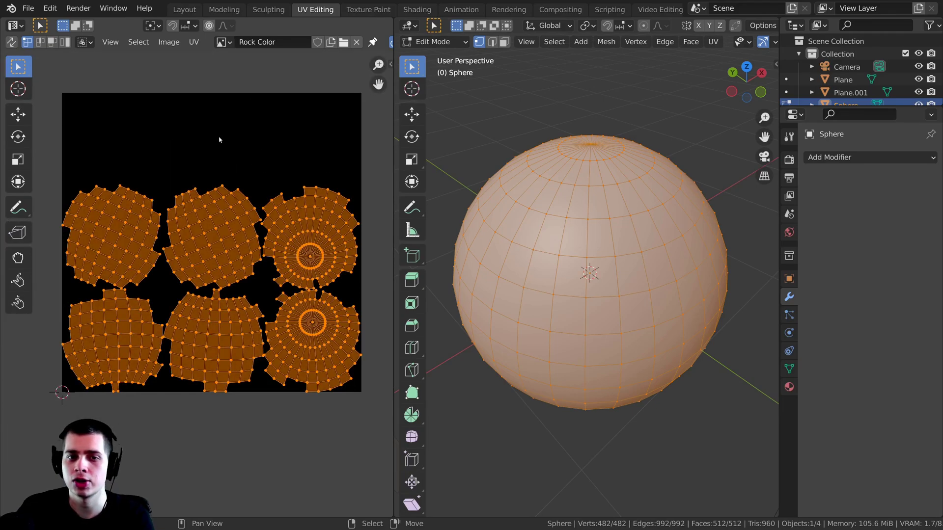
key(alt+a)
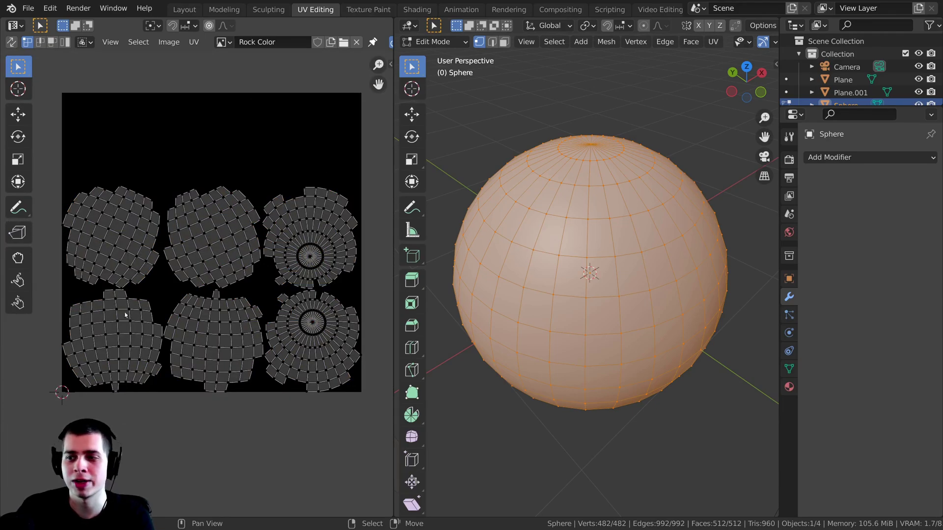
click(132, 44)
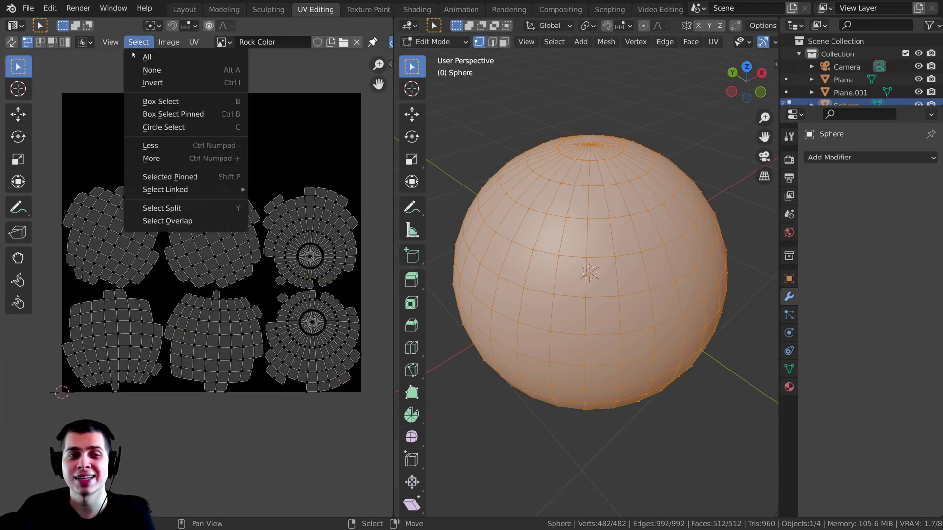
click(187, 223)
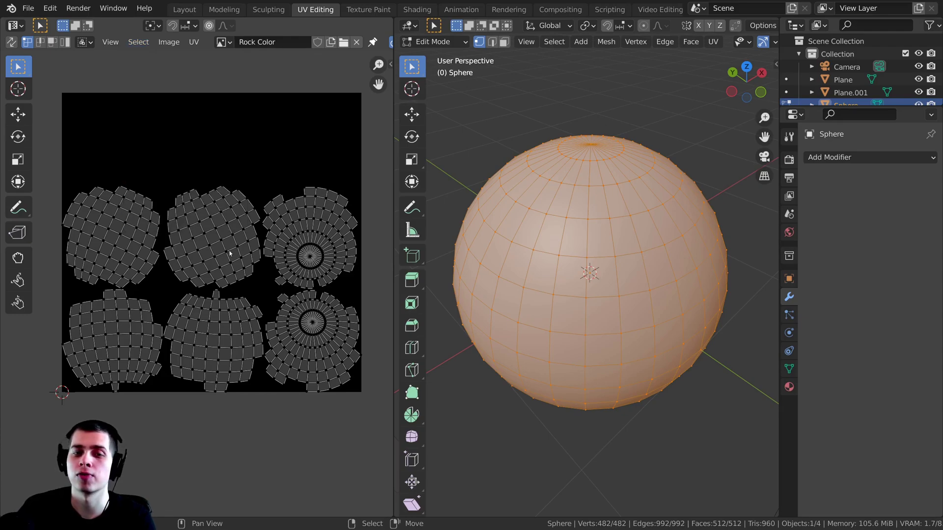
scroll(298, 180, up, 1)
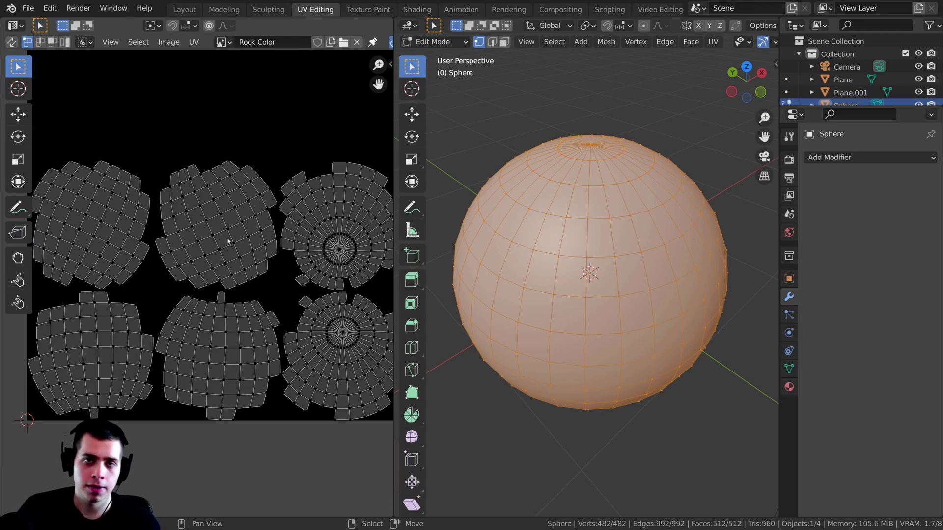
scroll(267, 181, down, 1)
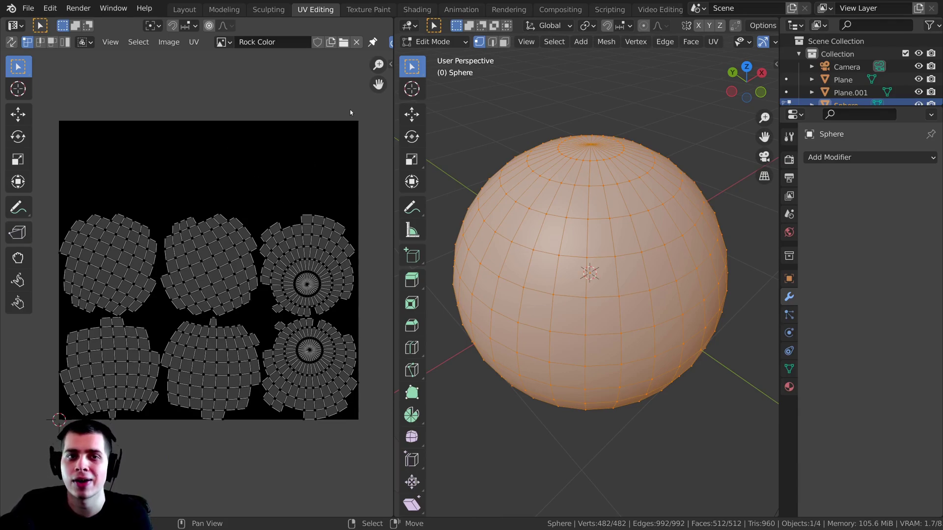
Step: Return to the Shading workspace and follow the rock shader's node tree through to the Principled BSDF
click(417, 10)
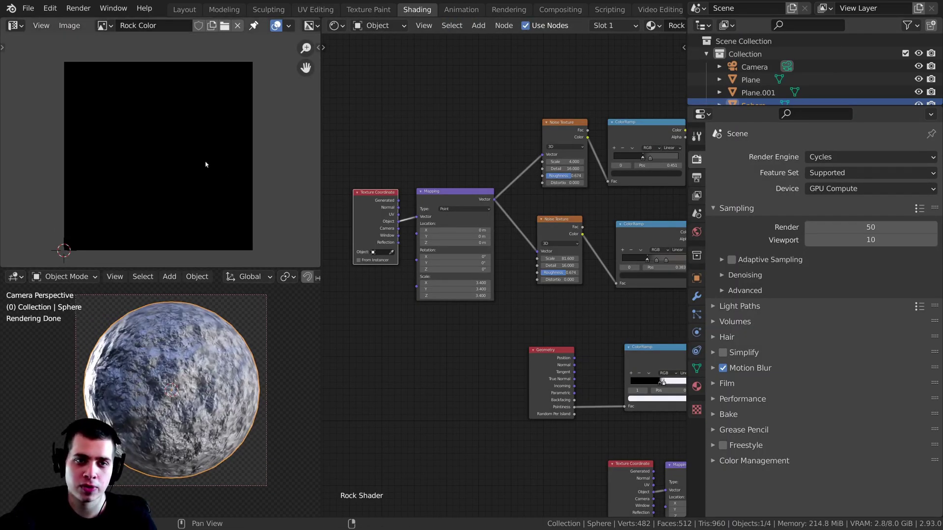
scroll(181, 112, up, 1)
middle_drag(175, 162, 168, 180)
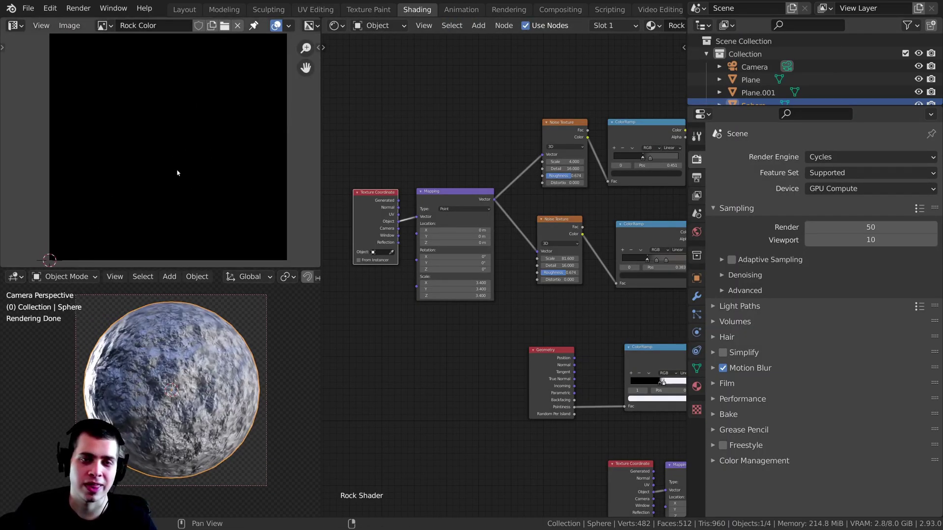
scroll(176, 177, down, 1)
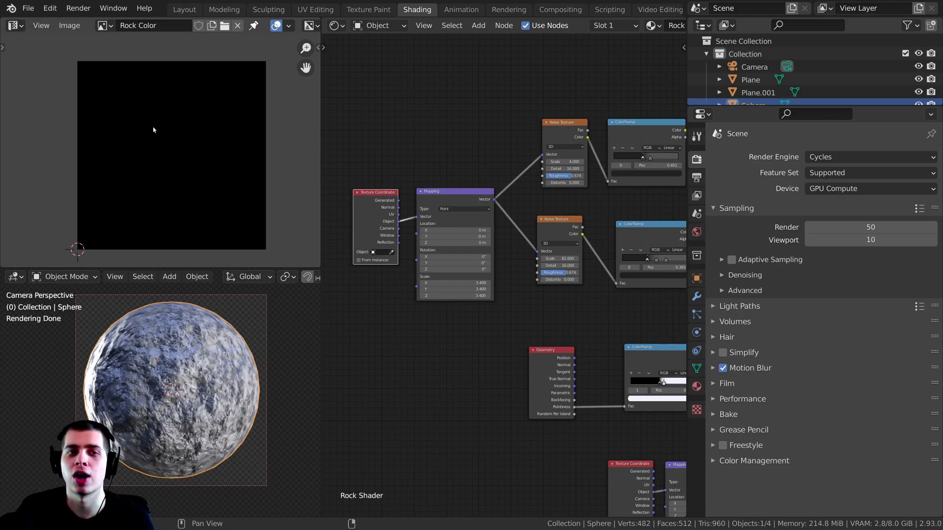
middle_drag(219, 146, 218, 146)
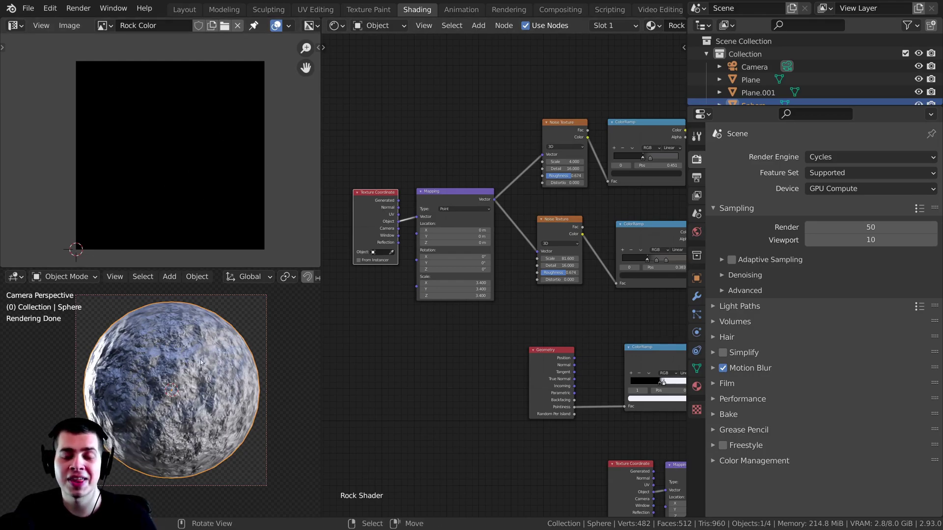
scroll(565, 144, down, 2)
middle_drag(567, 144, 497, 194)
scroll(520, 169, down, 3)
middle_drag(545, 140, 488, 119)
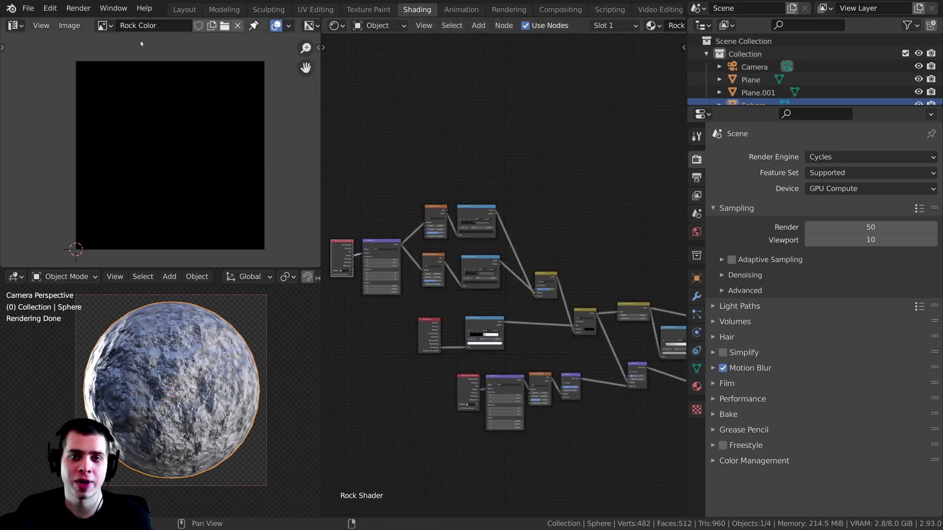
middle_drag(97, 92, 73, 87)
scroll(558, 181, down, 6)
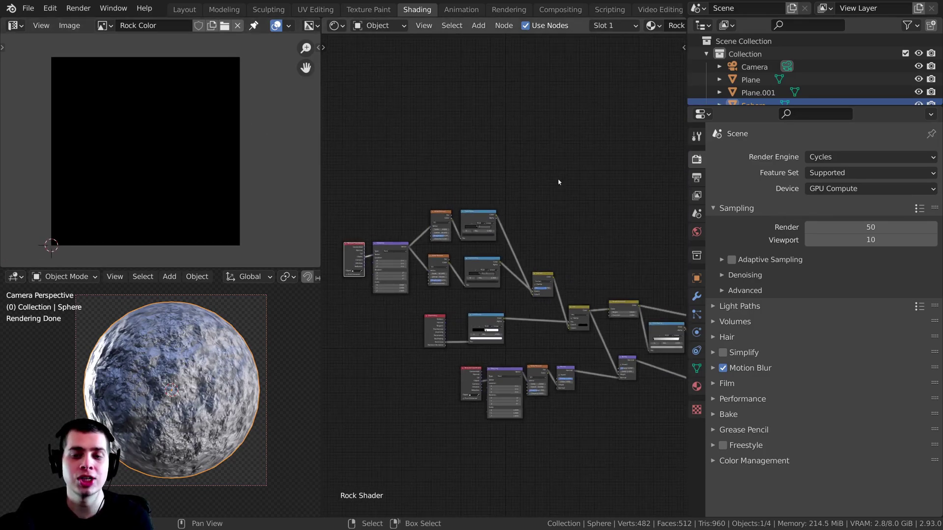
middle_drag(559, 181, 448, 190)
scroll(519, 318, up, 7)
middle_drag(519, 318, 522, 250)
scroll(479, 263, up, 10)
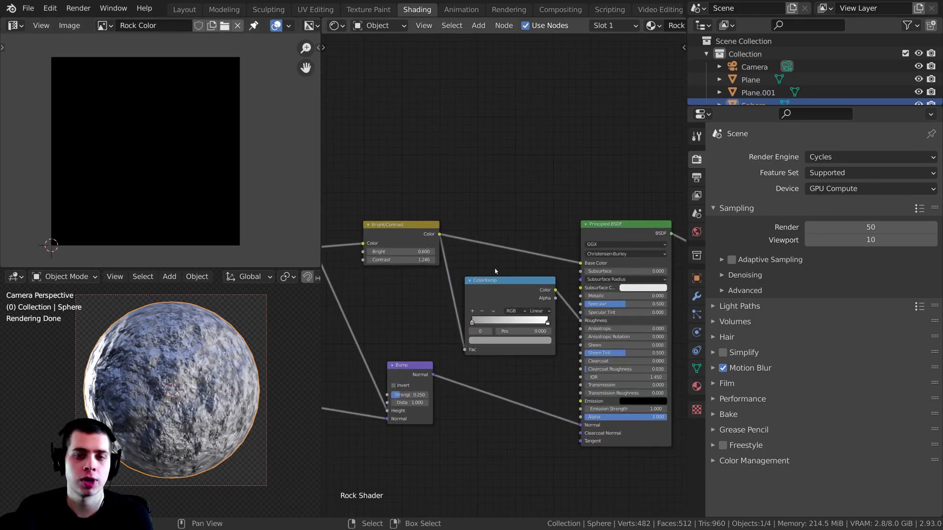
Step: Shift the ColorRamp node feeding the roughness and the Bright/Contrast node slightly within the node tree
drag(498, 280, 503, 291)
scroll(439, 254, down, 4)
scroll(511, 280, down, 1)
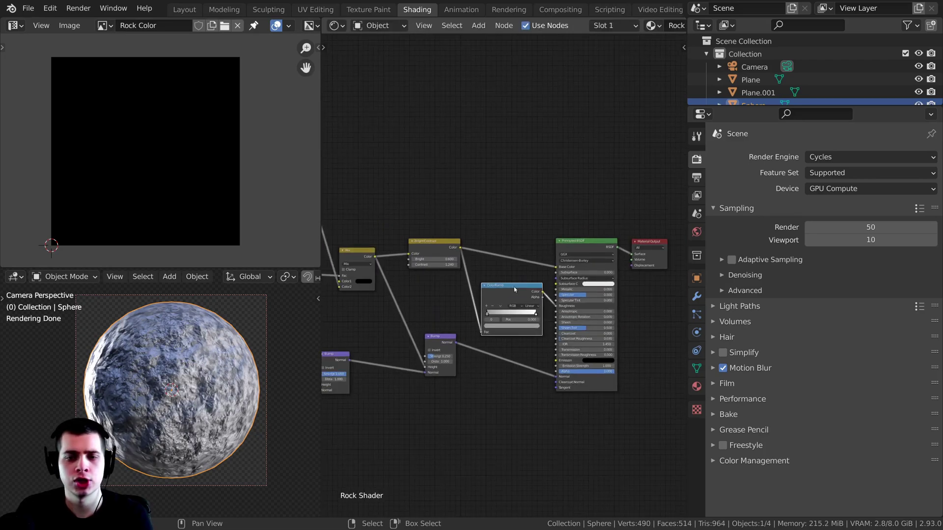
middle_drag(393, 260, 406, 260)
drag(437, 246, 426, 242)
Step: Add an unconnected Image Texture node above the Principled BSDF
scroll(496, 255, up, 7)
middle_drag(533, 190, 478, 208)
scroll(486, 132, up, 1)
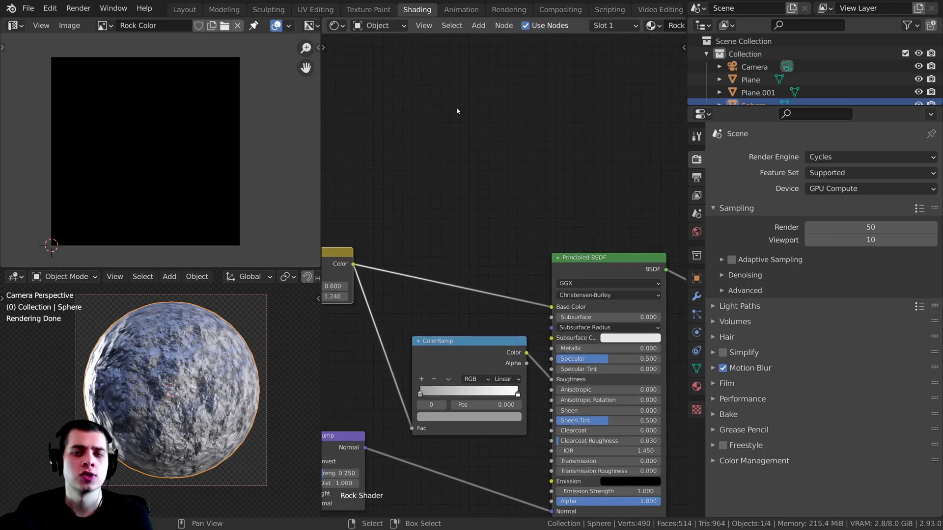
key(shift+a)
text(im)
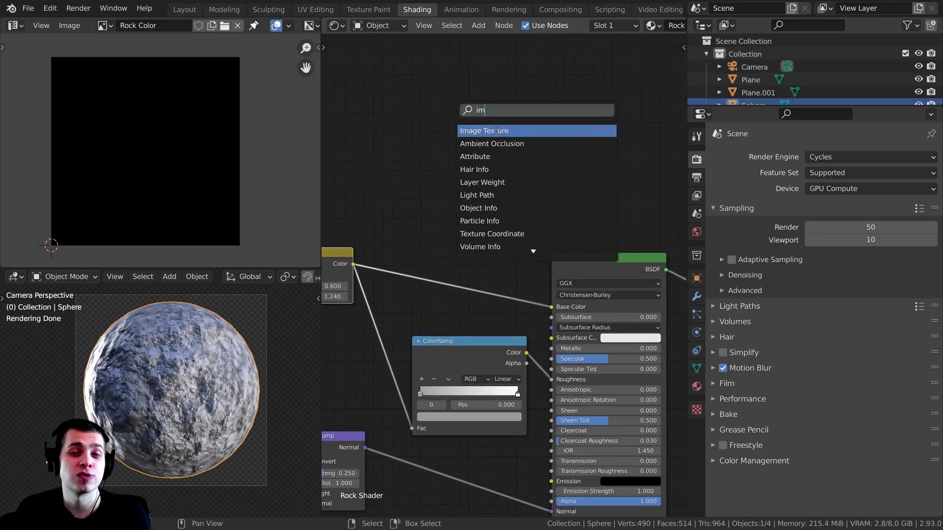
click(490, 130)
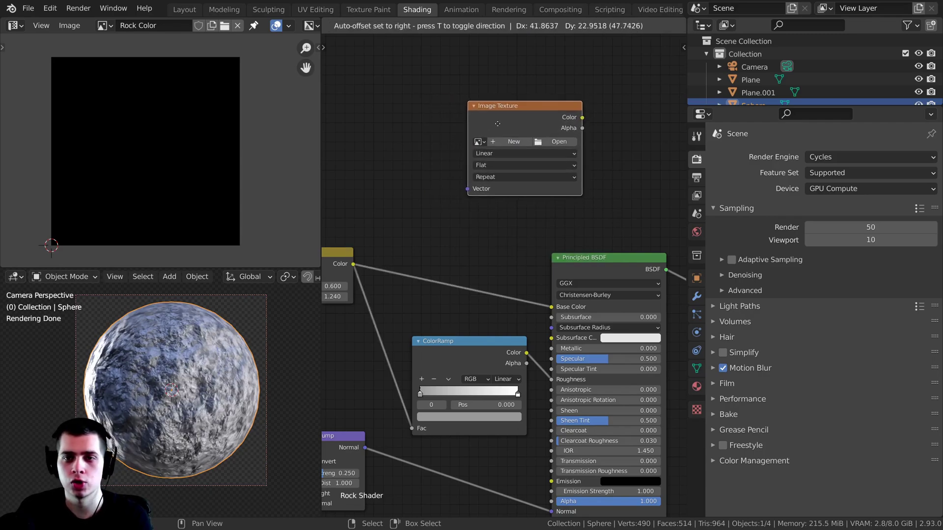
click(498, 124)
Step: Assign the existing Rock Color image to the Image Texture node instead of creating a new one
click(509, 140)
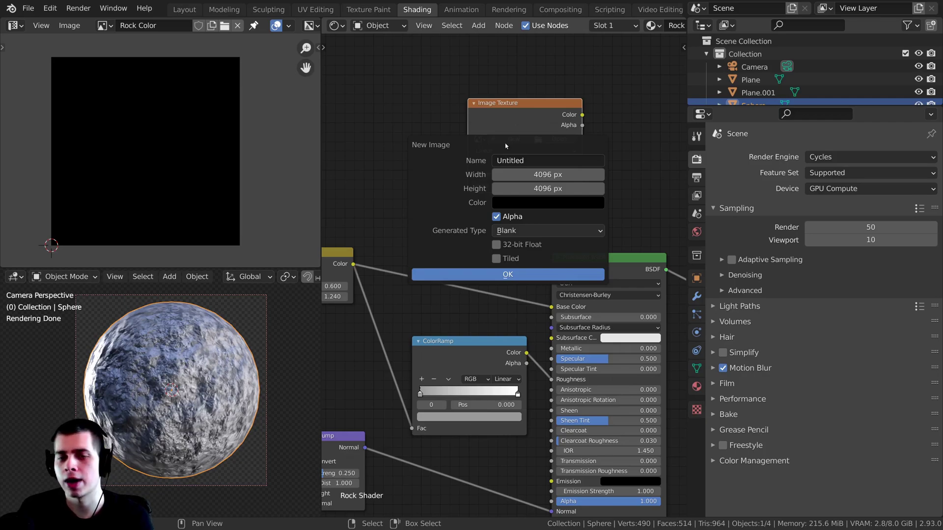
key(Escape)
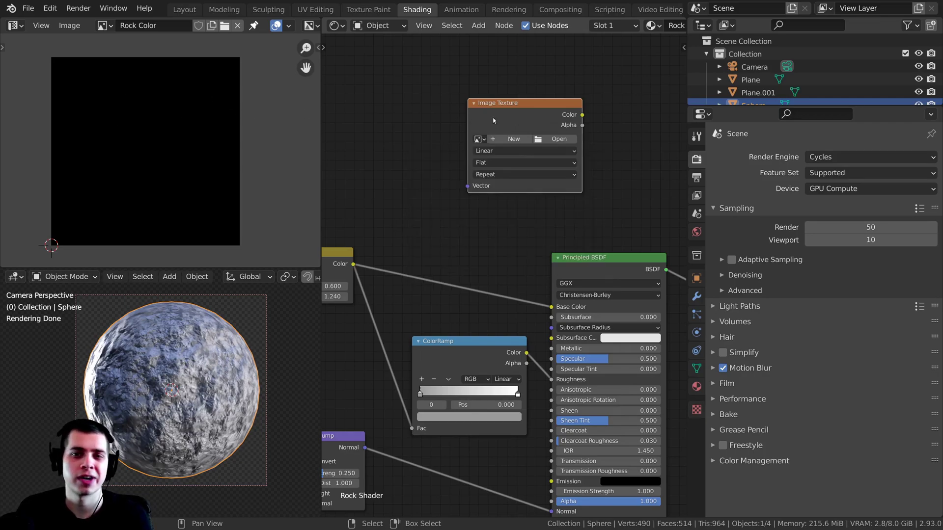
click(478, 140)
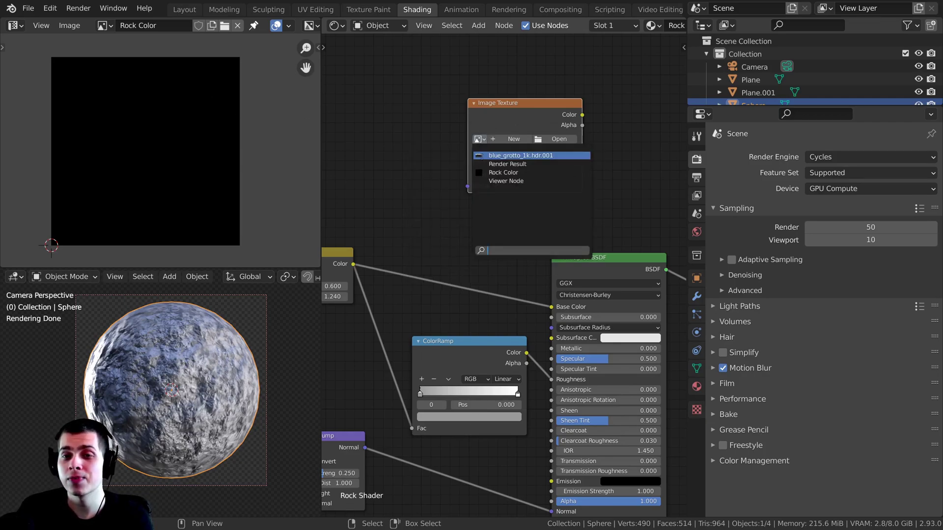
click(500, 172)
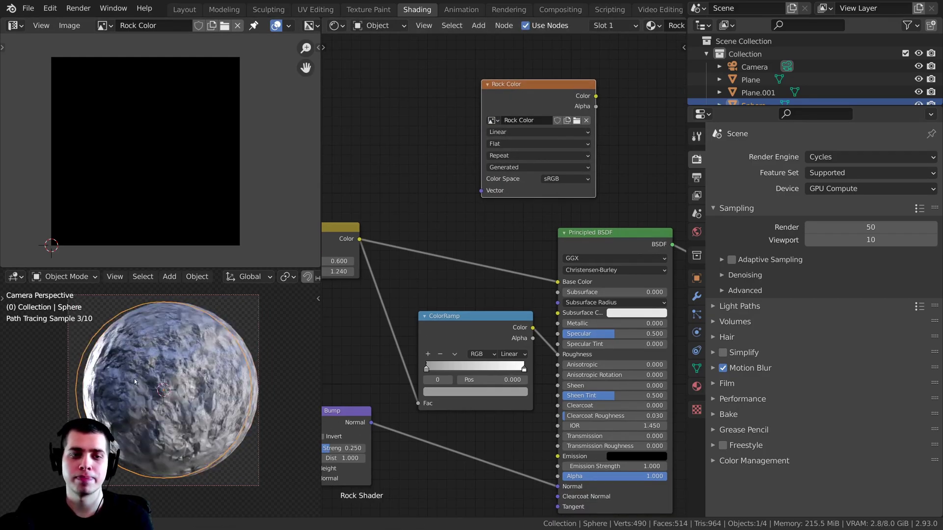
Step: Shift the Rock Color Image Texture node slightly left within the node tree, above the Principled BSDF
key(g)
click(214, 382)
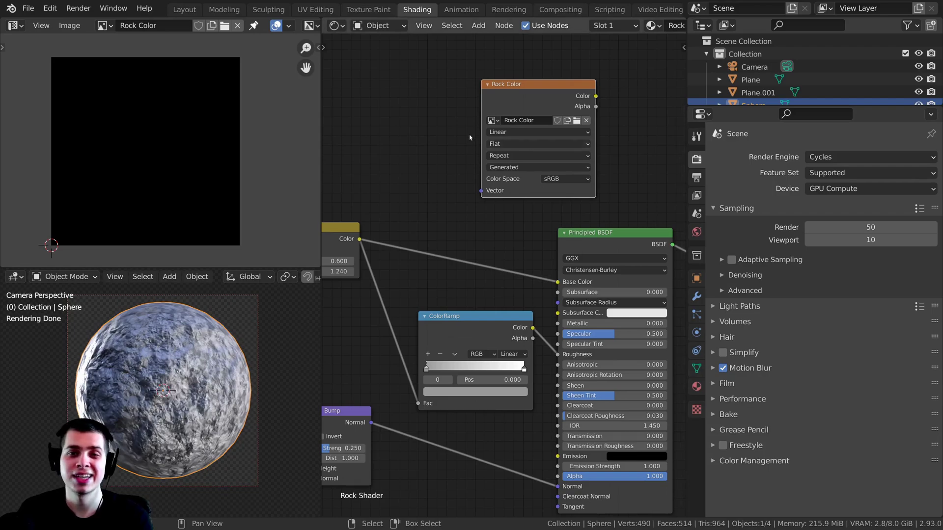
key(g)
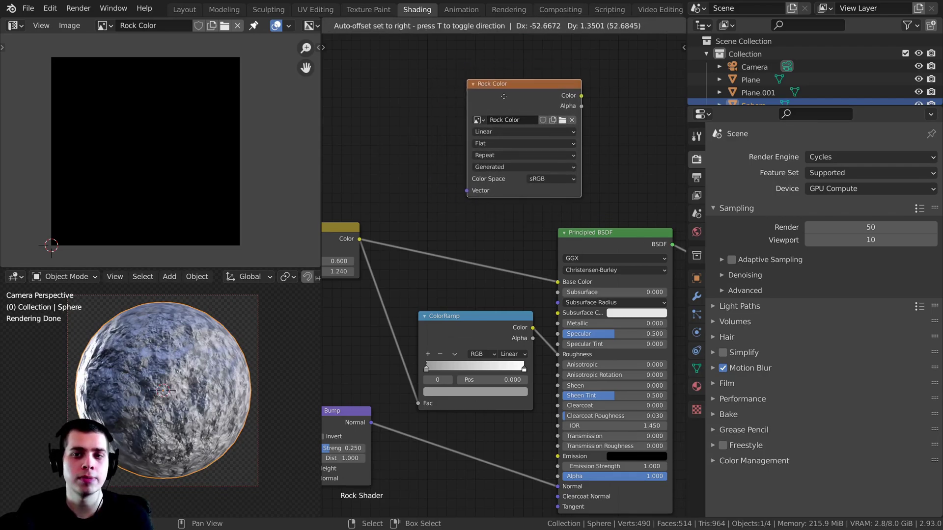
click(516, 90)
middle_drag(180, 197, 198, 195)
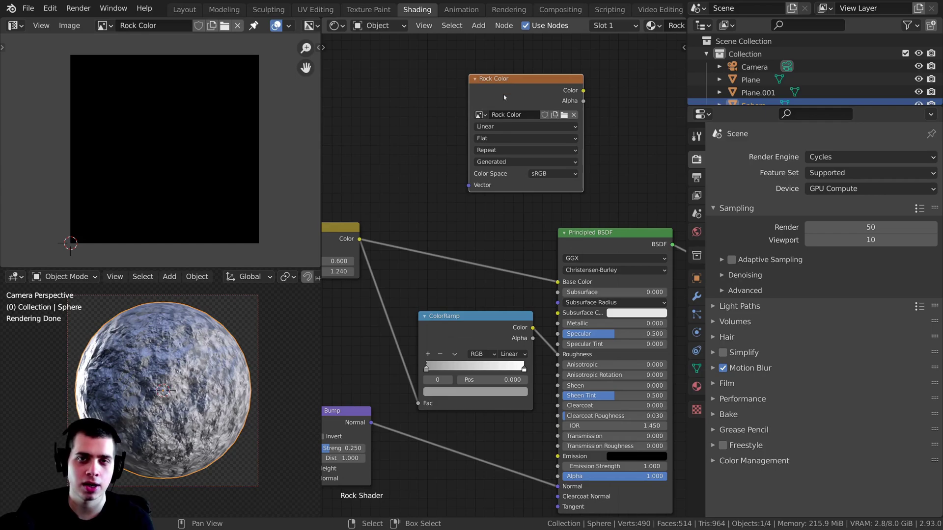
drag(505, 80, 493, 83)
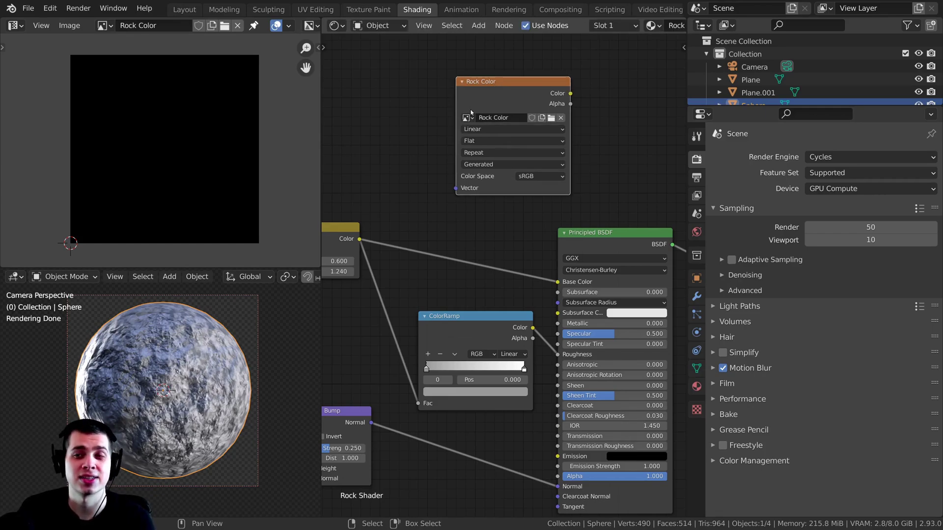
Step: Choose Cycles as the scene's render engine for baking
click(844, 156)
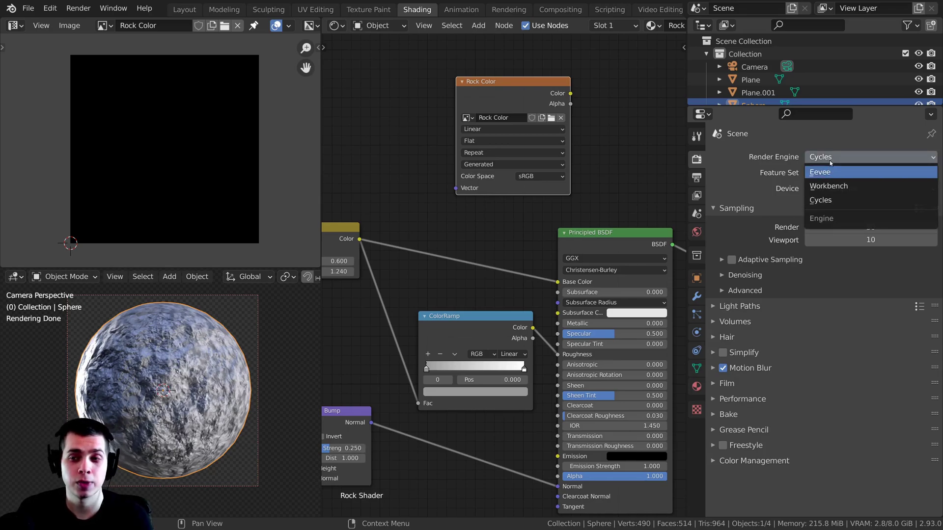
click(830, 158)
click(830, 158)
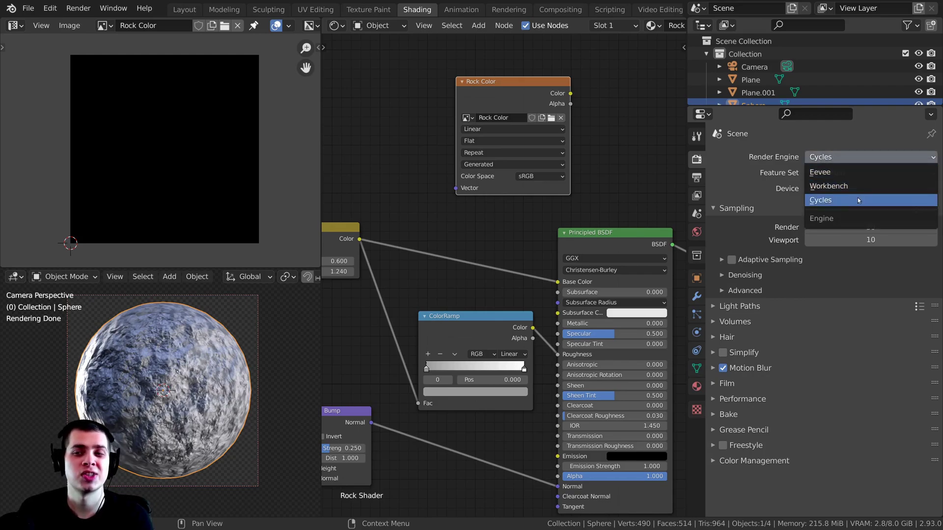
click(856, 199)
click(828, 157)
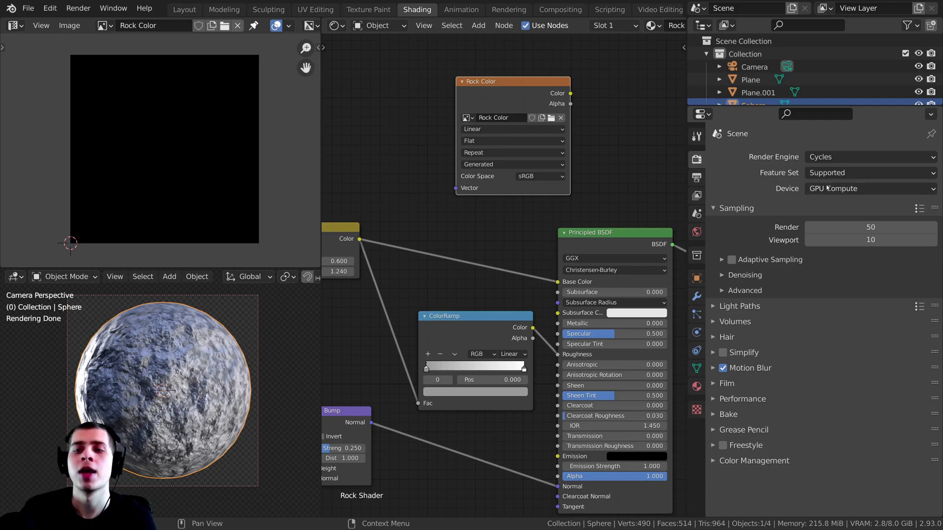
Step: Set the Cycles render device to CPU and the 3D viewport to solid shading
click(831, 190)
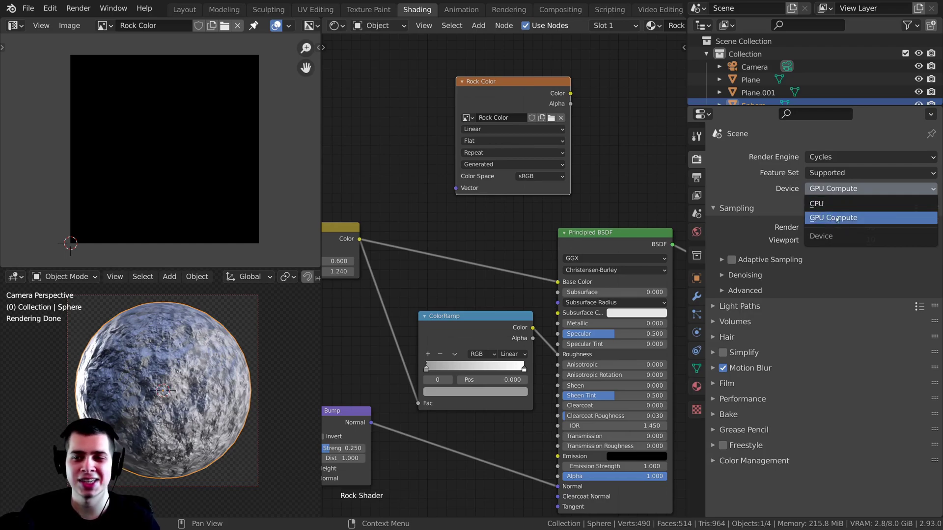
click(827, 204)
key(z)
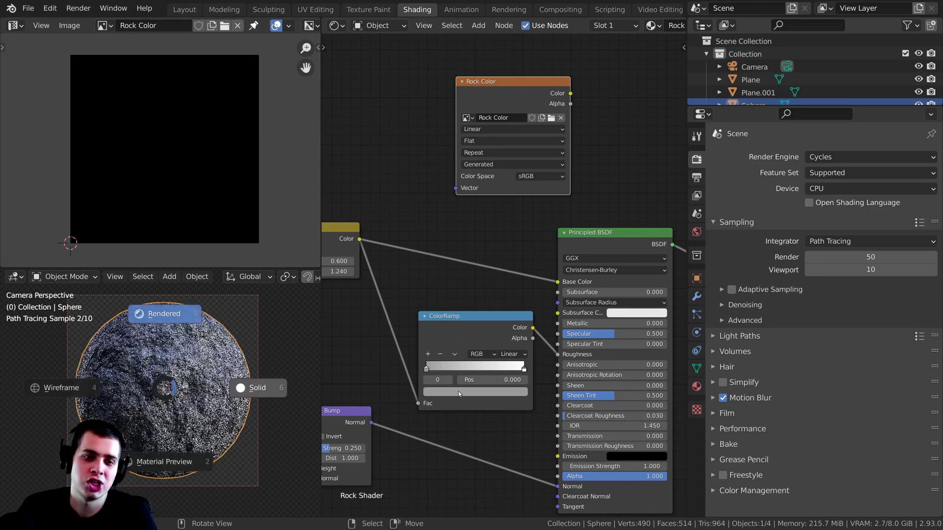
click(220, 406)
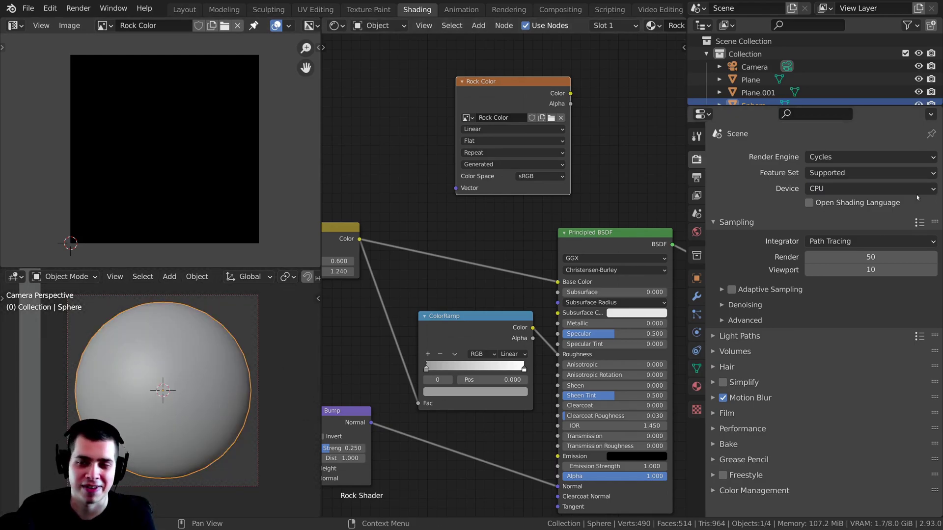
click(822, 190)
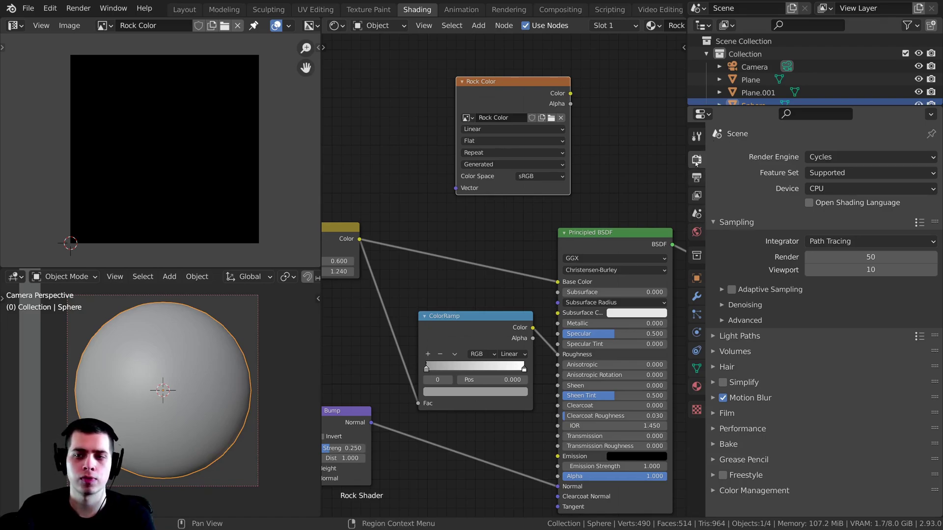
Step: Expand the Bake settings of the render properties and set the bake type to Combined
click(713, 446)
scroll(717, 393, down, 8)
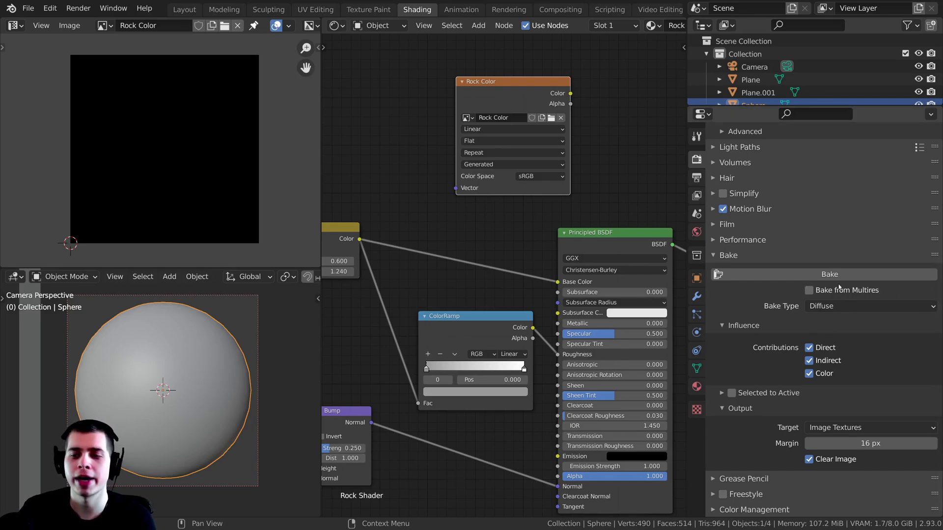
click(815, 308)
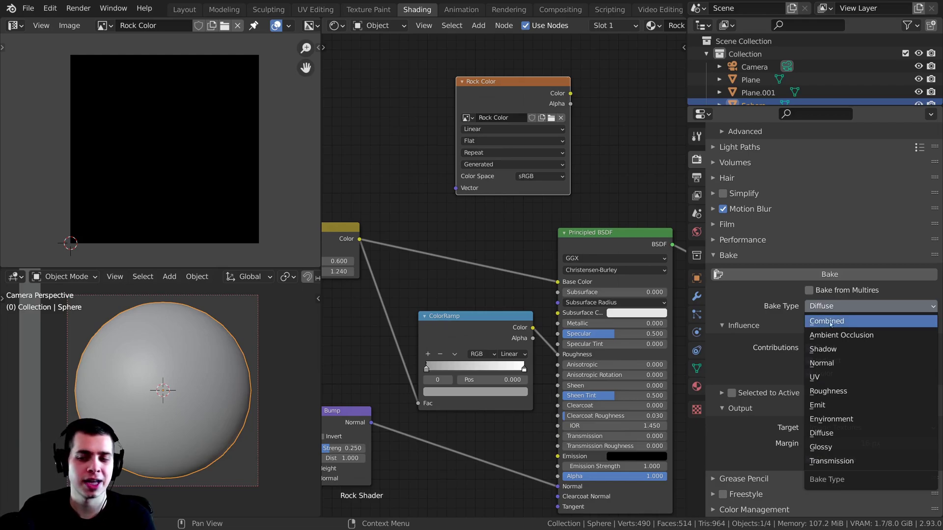
click(829, 322)
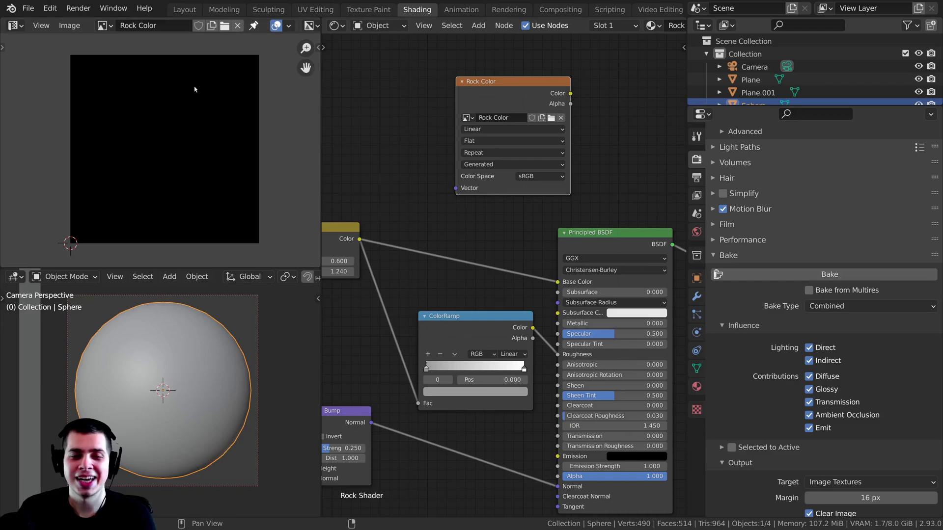
Step: Examine the lighting on the rock sphere up close in rendered shading and return the viewport to solid shading
key(z)
click(199, 387)
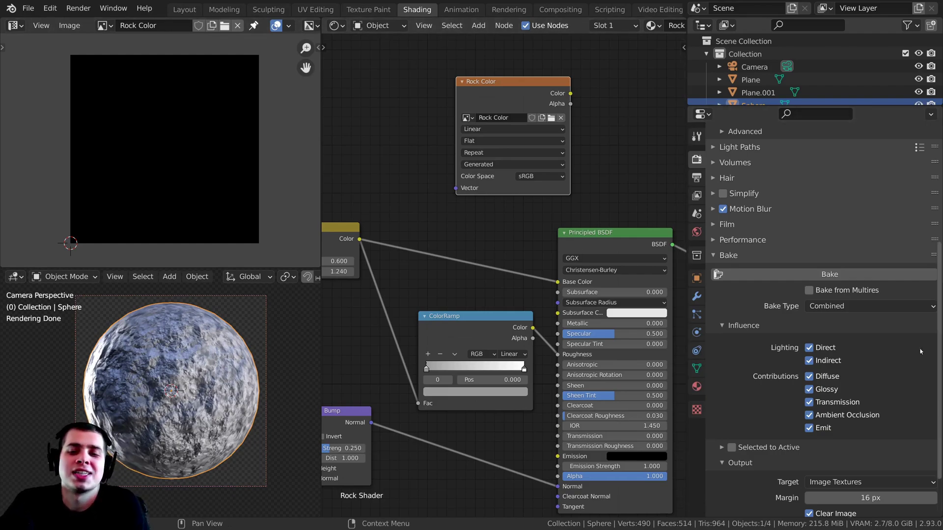
shift+middle_drag(269, 396, 215, 397)
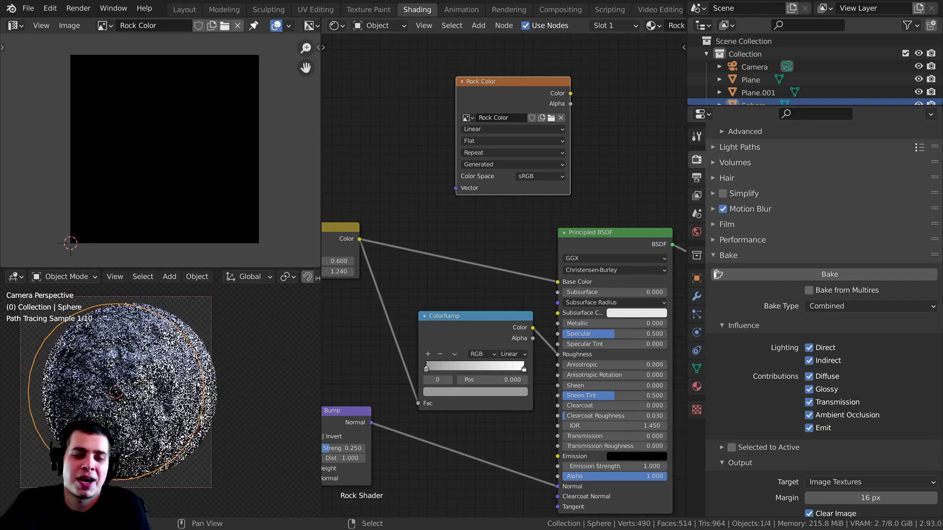
scroll(214, 396, up, 3)
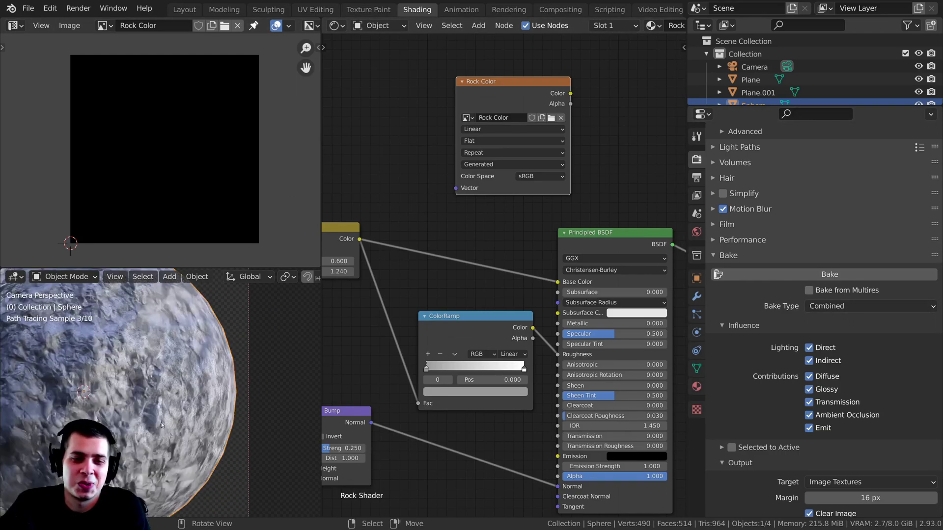
scroll(146, 394, down, 3)
shift+middle_drag(146, 394, 234, 382)
scroll(98, 392, up, 2)
scroll(99, 391, down, 3)
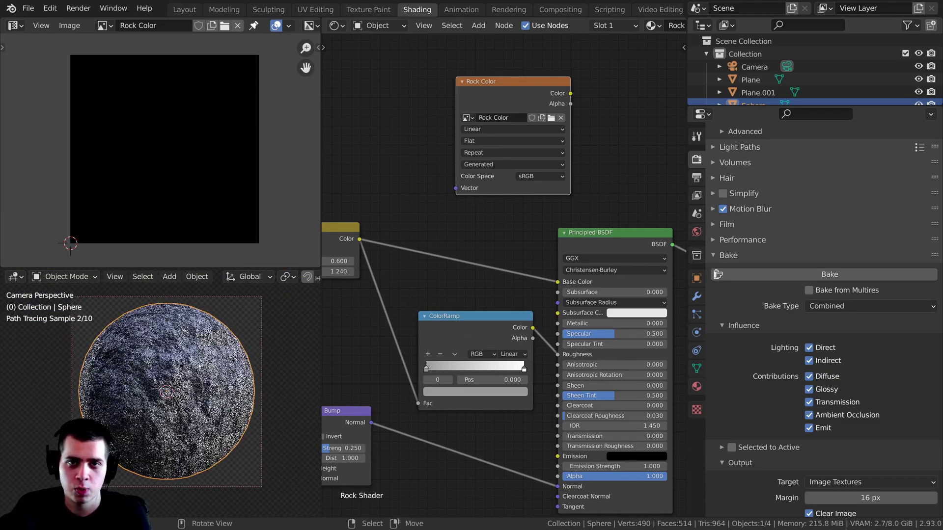
shift+middle_drag(173, 399, 178, 400)
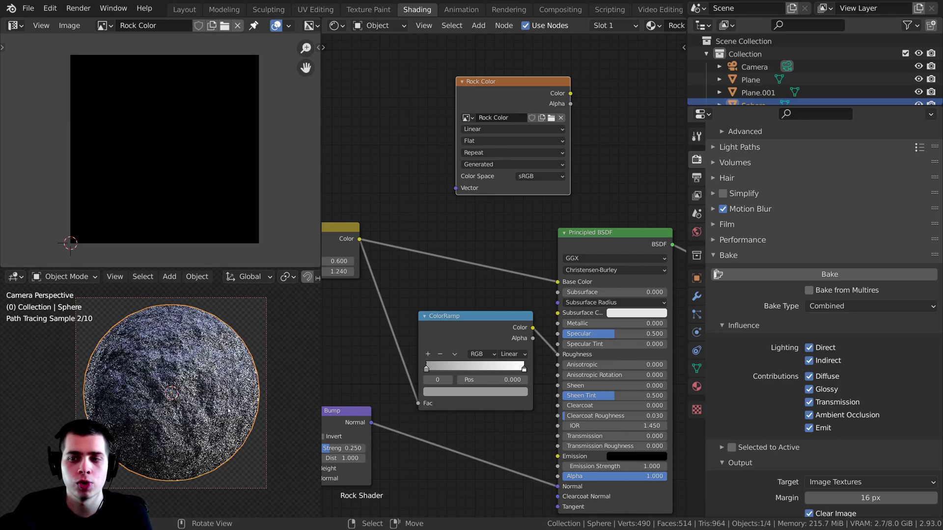
key(z)
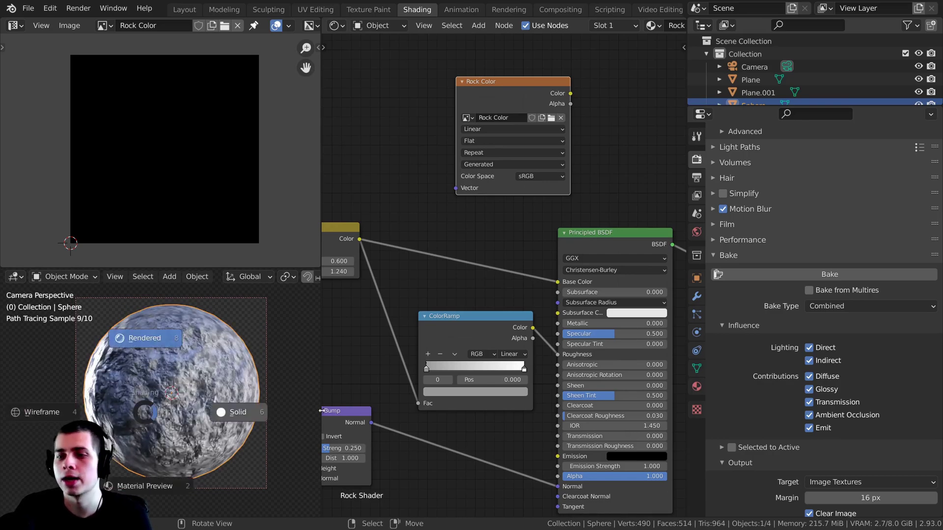
click(237, 412)
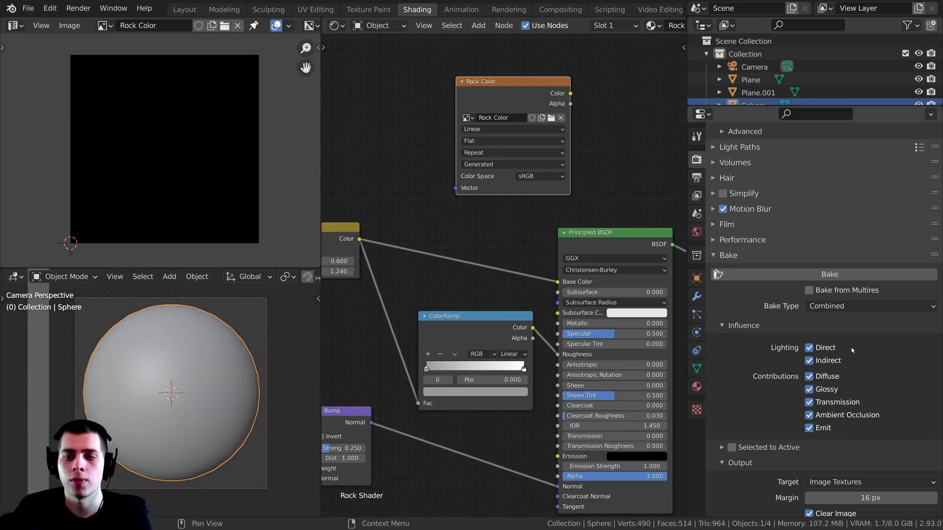
Step: Set the bake type to Diffuse and select the Principled BSDF node
click(819, 308)
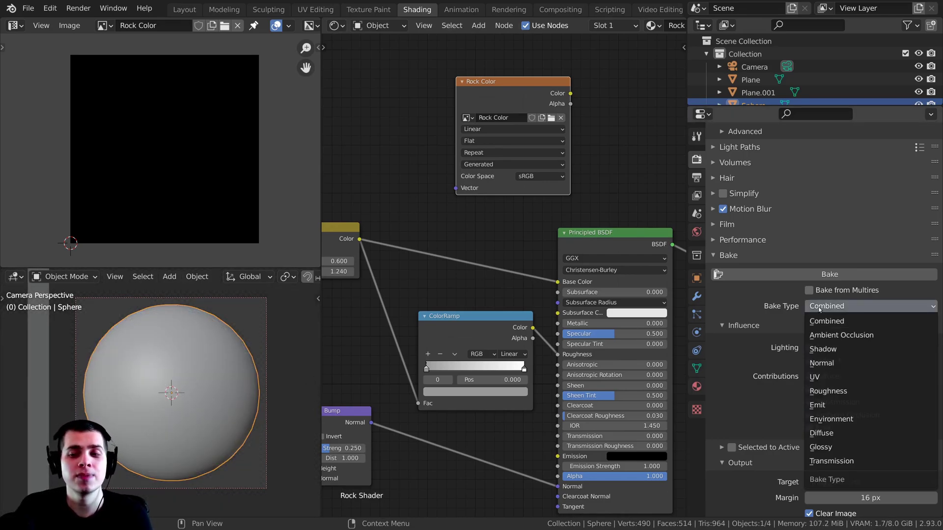
click(826, 435)
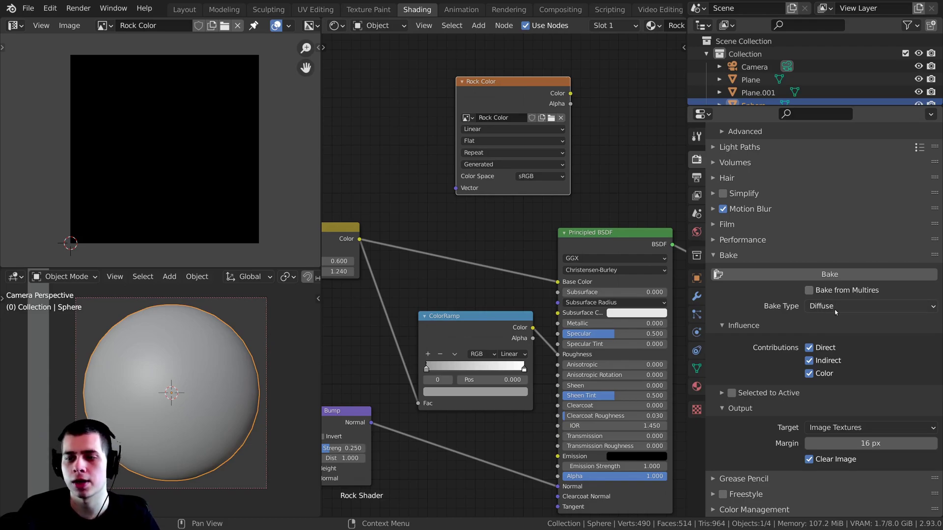
click(559, 286)
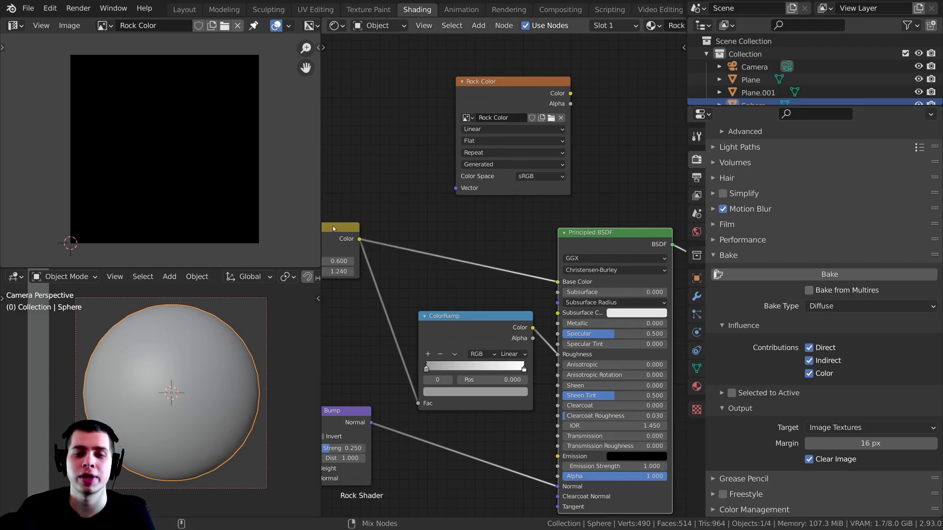
Step: Preview the Bright/Contrast node's color output directly on the sphere in rendered shading
scroll(393, 224, down, 2)
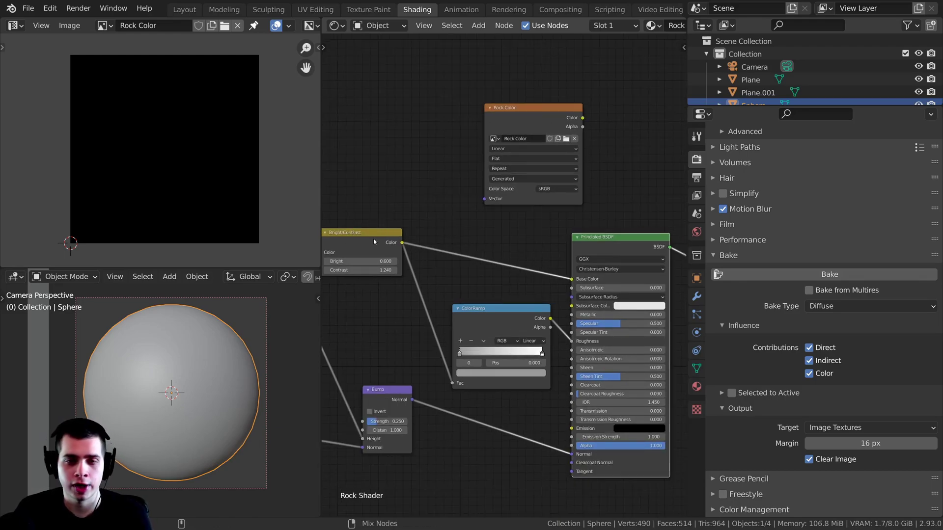
ctrl+shift+click(358, 236)
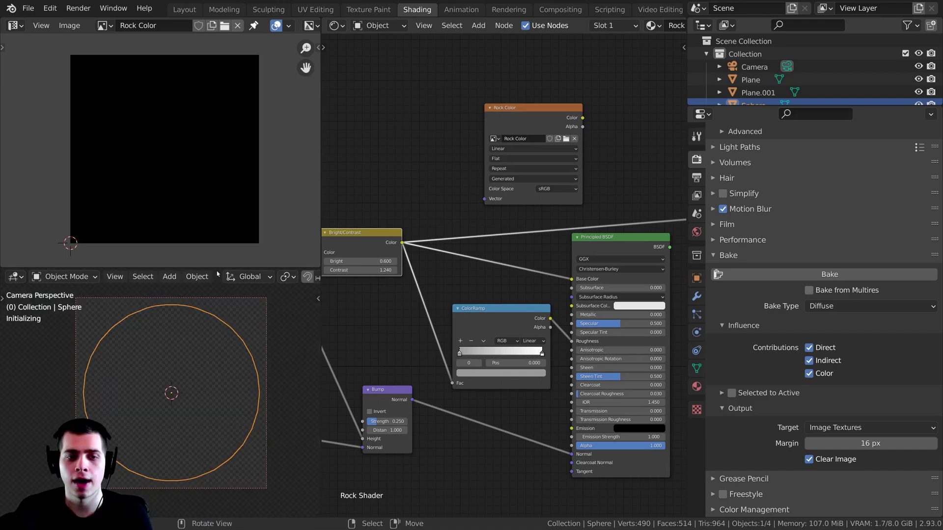
shift+middle_drag(182, 338, 161, 338)
scroll(161, 337, up, 1)
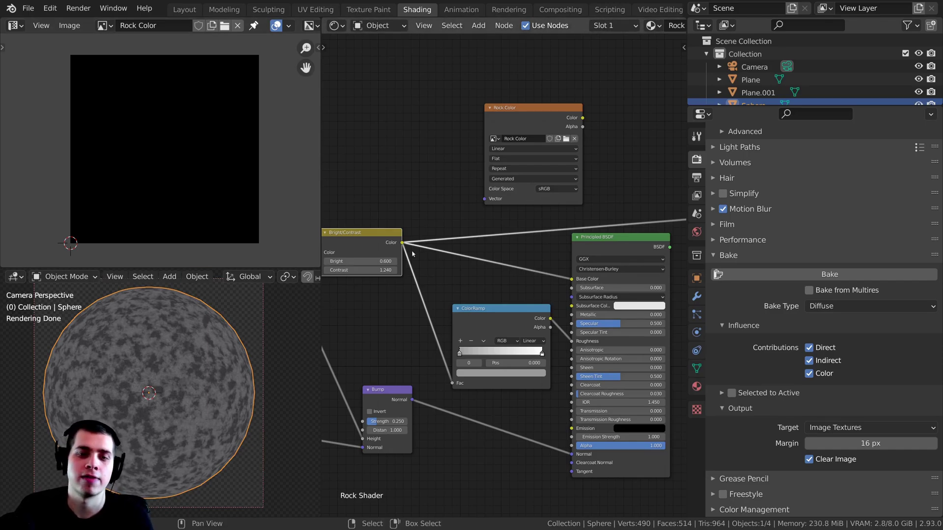
Step: Route the Principled BSDF back to the Material Output in place of the Bright/Contrast preview
scroll(568, 281, down, 5)
mouse_move(568, 281)
middle_down()
mouse_move(722, 280)
mouse_move(557, 284)
middle_up()
scroll(557, 285, down, 1)
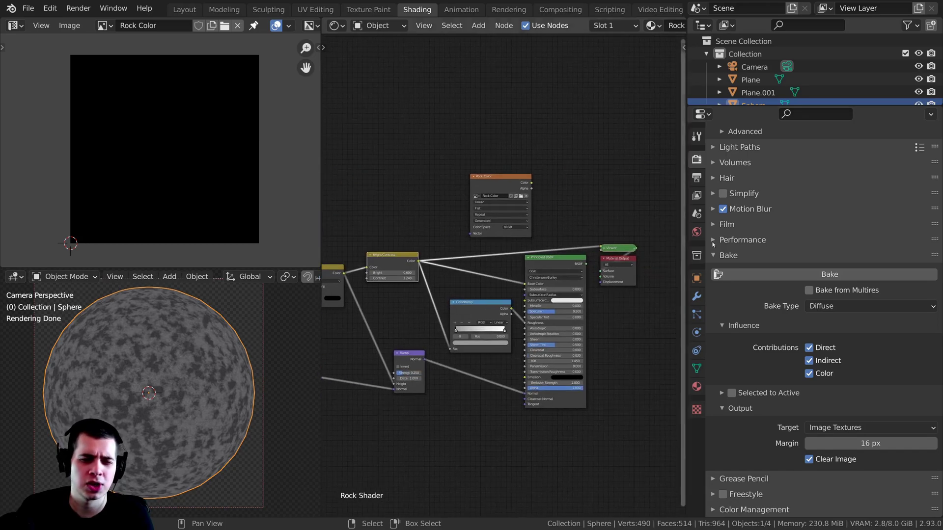
scroll(712, 240, up, 2)
scroll(539, 255, up, 1)
scroll(539, 255, up, 3)
middle_drag(542, 251, 543, 234)
ctrl+shift+click(552, 235)
scroll(750, 359, down, 2)
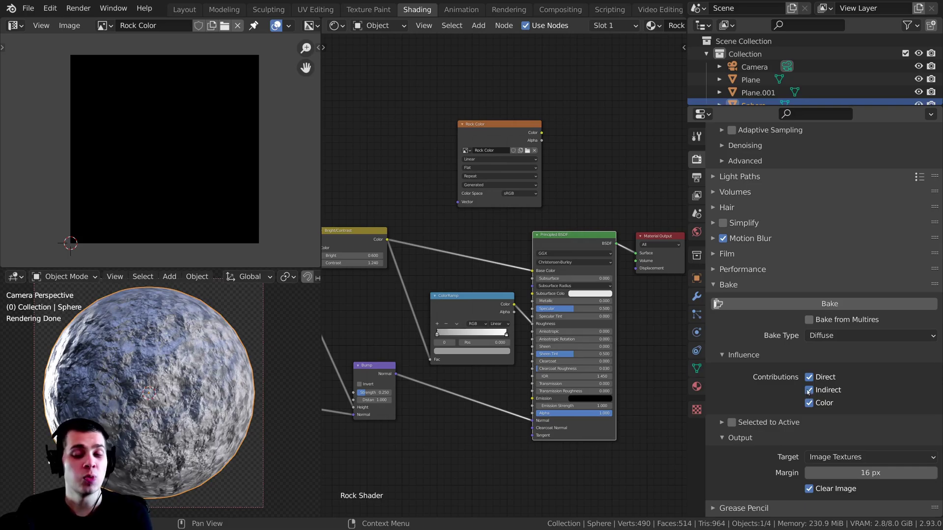
Step: Disable the Direct and Indirect contributions of the Diffuse bake, keeping Color, and inspect the rendered sphere up close
shift+middle_drag(126, 374, 148, 381)
scroll(109, 366, up, 2)
scroll(109, 366, up, 1)
scroll(123, 390, down, 3)
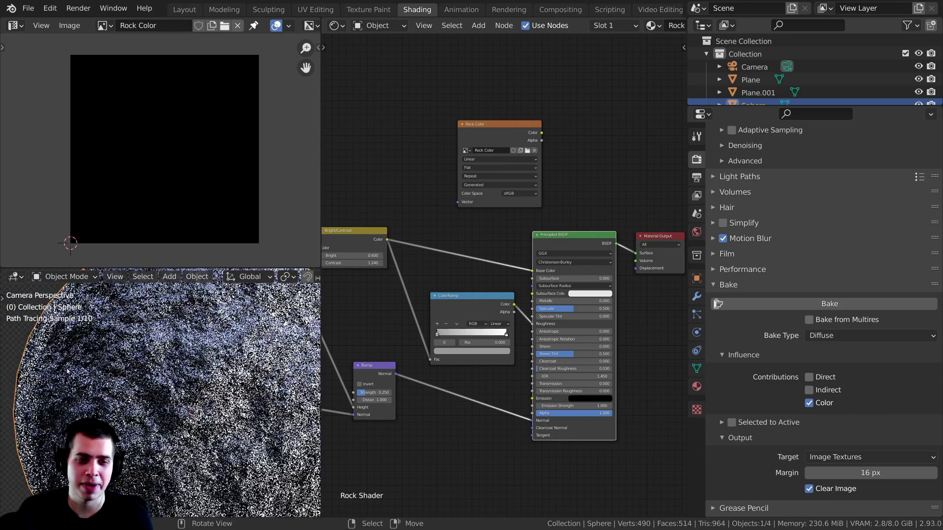
shift+middle_drag(161, 432, 139, 415)
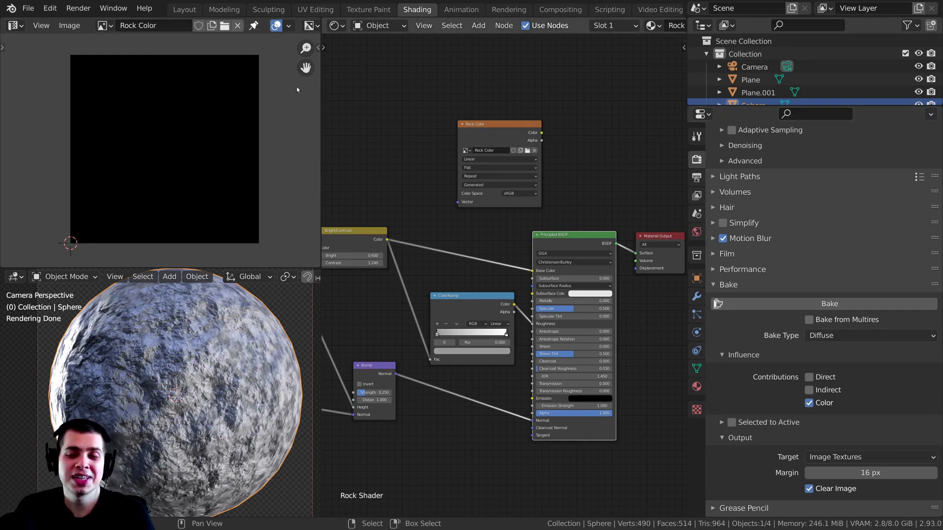
Step: Save the Procedural Rock Material file and switch the 3D viewport back to solid shading
click(29, 8)
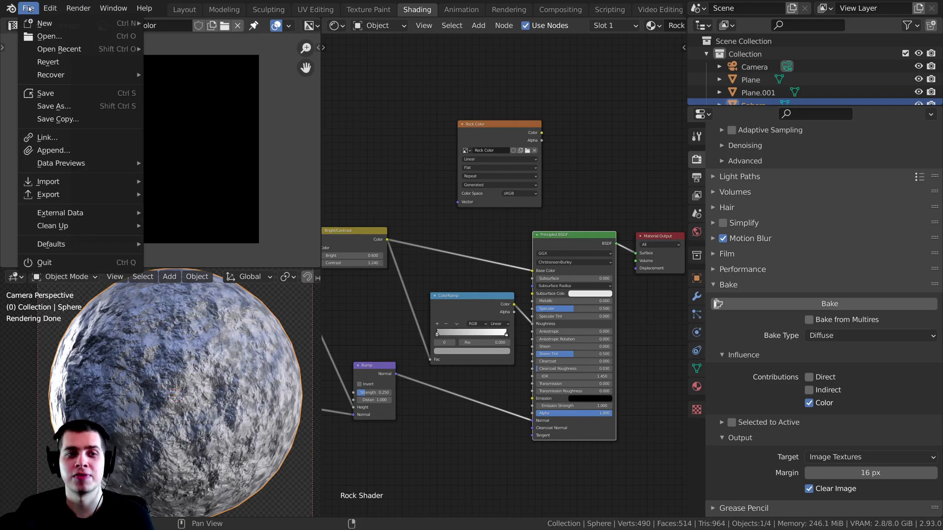
click(45, 94)
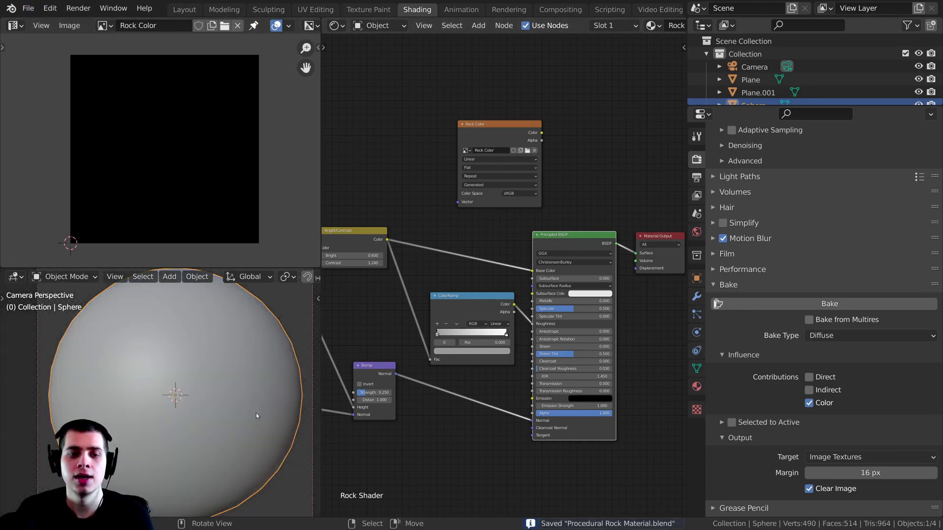
scroll(267, 402, down, 1)
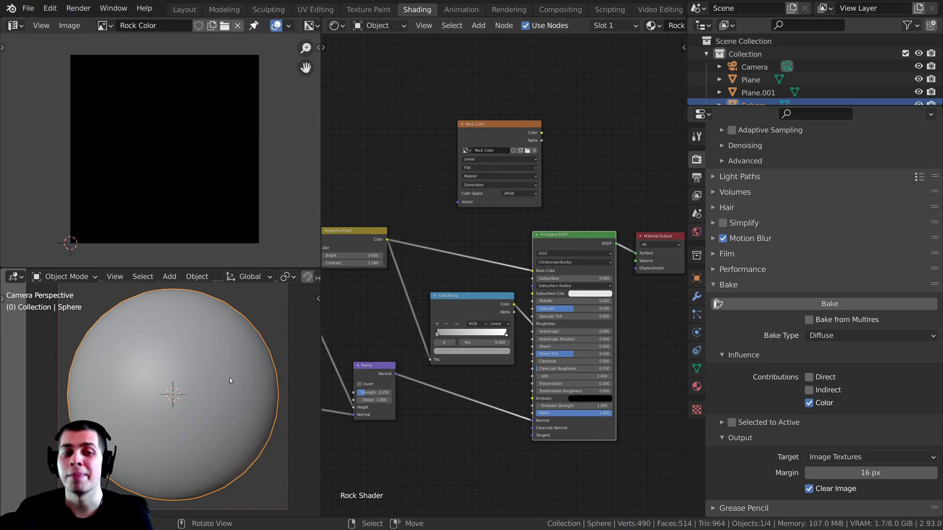
key(g)
right_click(201, 406)
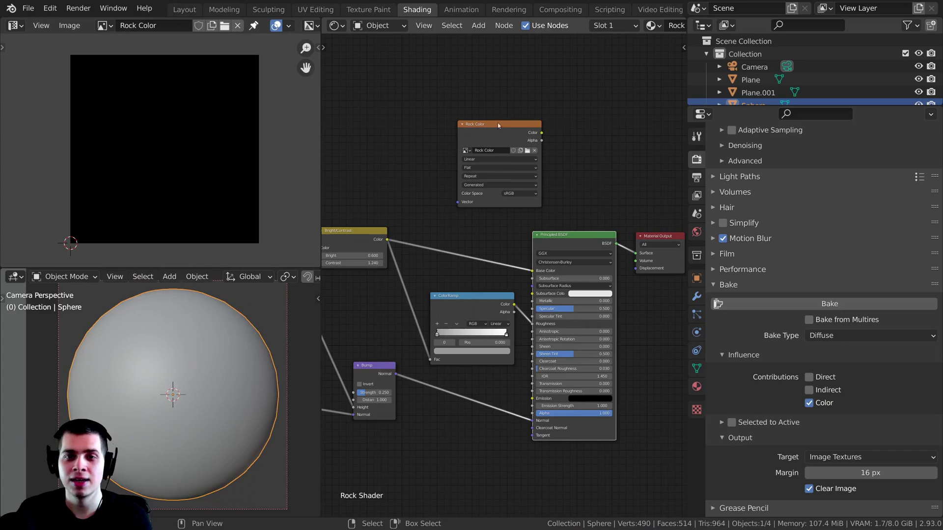
Step: Move the Rock Color image node further above the Principled BSDF, keep it active, and bake the color-only Diffuse map to it
scroll(486, 112, up, 1)
key(g)
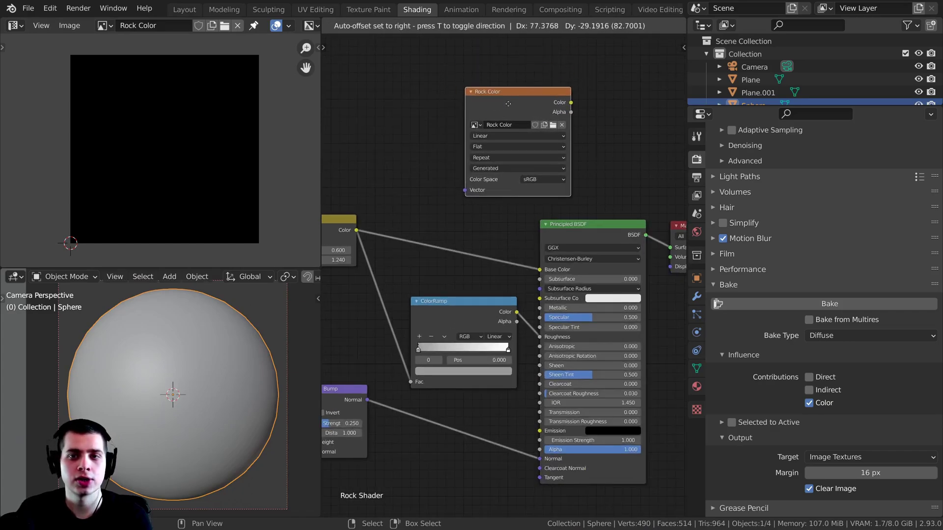
click(506, 95)
mouse_move(507, 94)
mouse_down()
mouse_move(472, 89)
mouse_move(523, 89)
mouse_move(512, 90)
mouse_up()
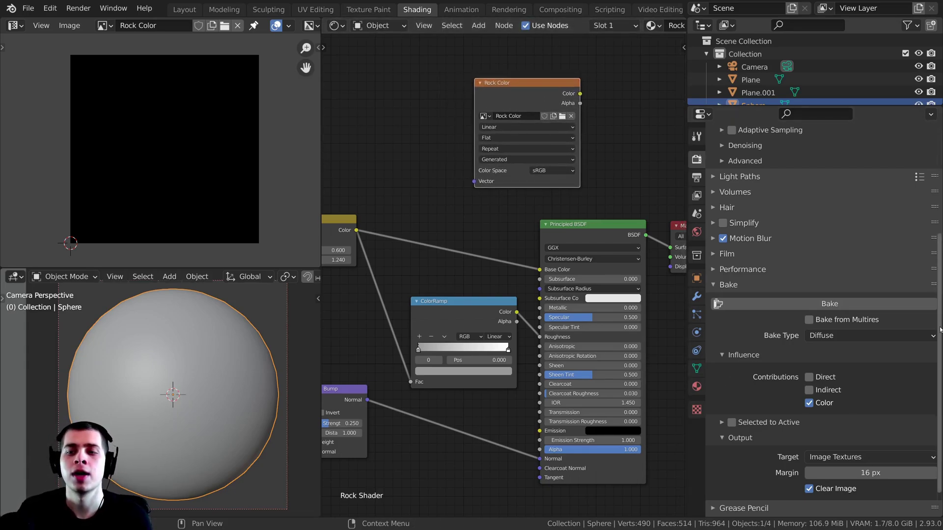
scroll(855, 437, down, 2)
scroll(854, 437, up, 3)
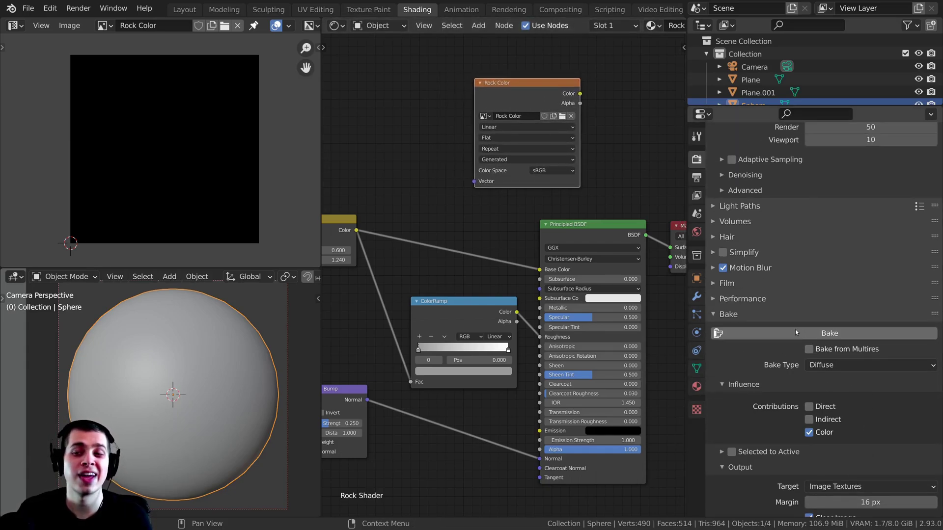
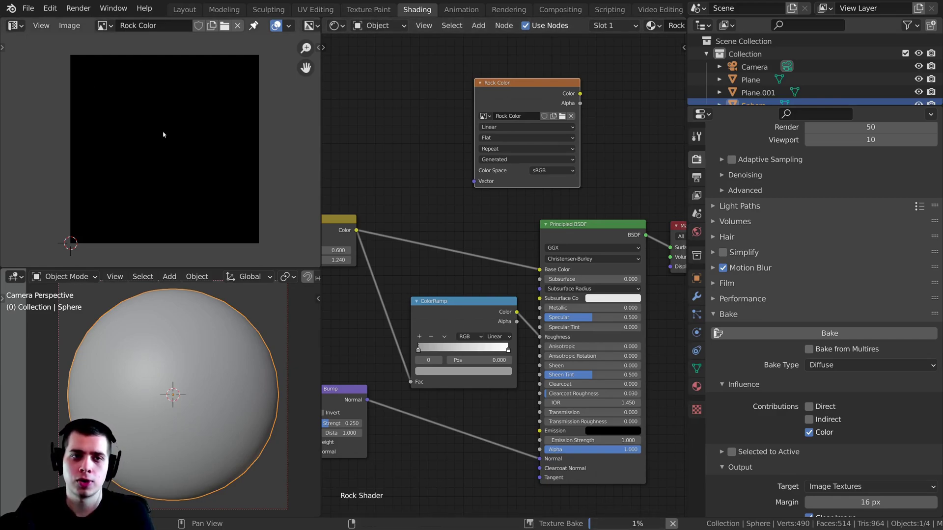
Step: Look over the complete rock shader node tree, from the coordinate nodes to the Material Output, while the texture bake runs
middle_drag(162, 133, 196, 123)
middle_drag(154, 162, 171, 146)
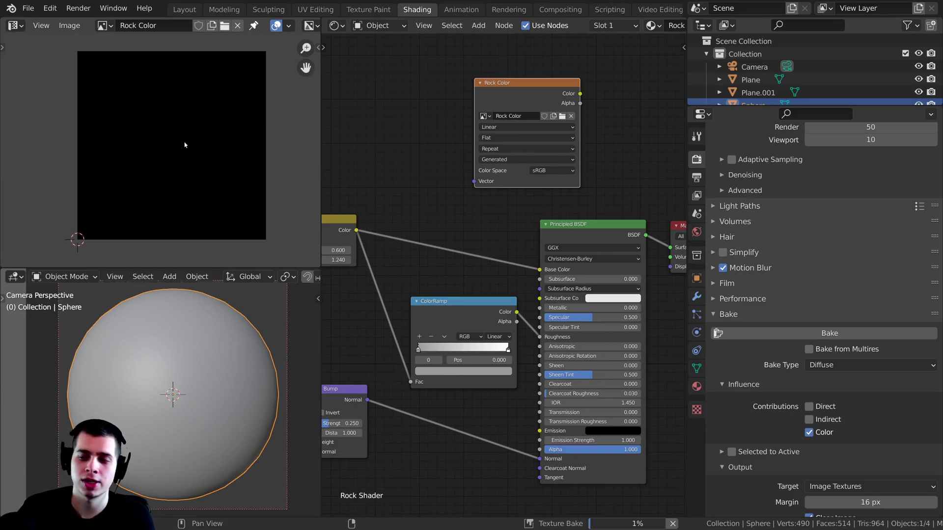
scroll(437, 264, down, 5)
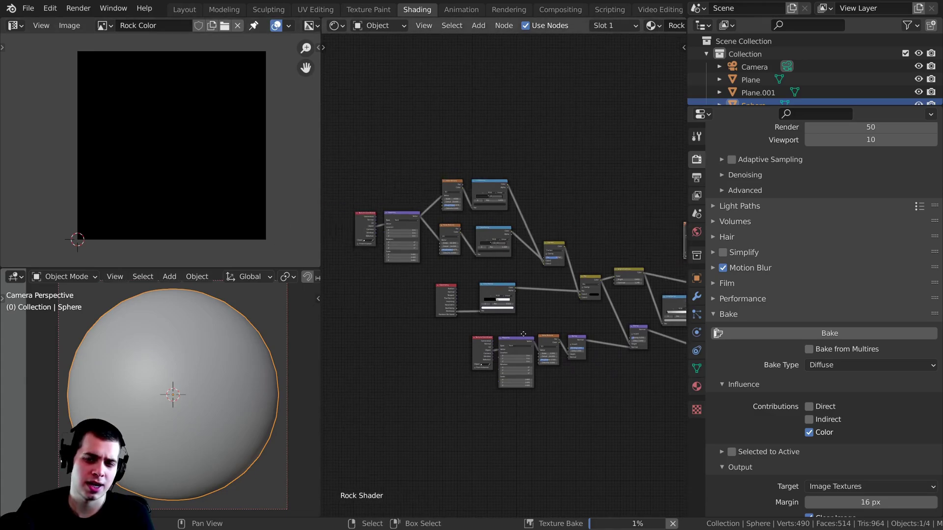
middle_drag(523, 334, 550, 343)
middle_drag(653, 276, 510, 277)
middle_drag(726, 281, 726, 340)
middle_drag(523, 260, 447, 246)
scroll(522, 318, up, 10)
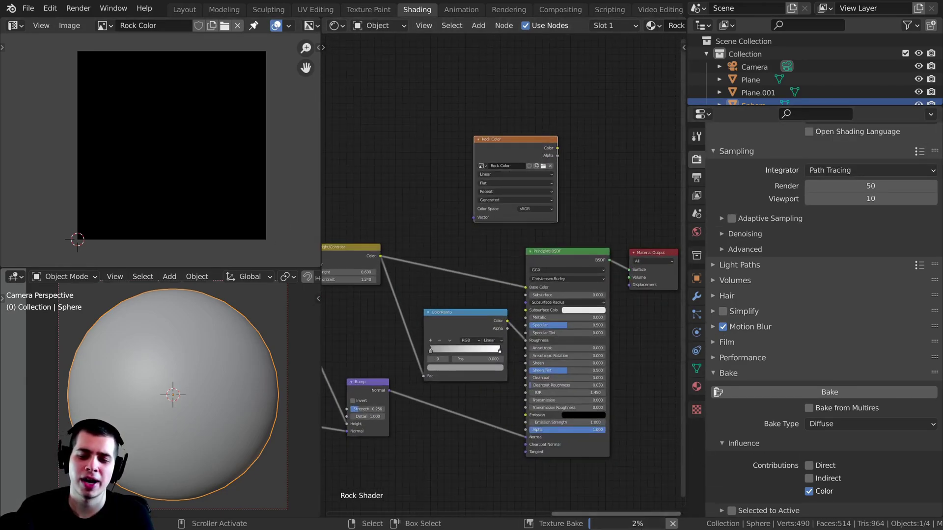
scroll(392, 324, down, 9)
middle_drag(378, 313, 597, 347)
scroll(596, 348, down, 1)
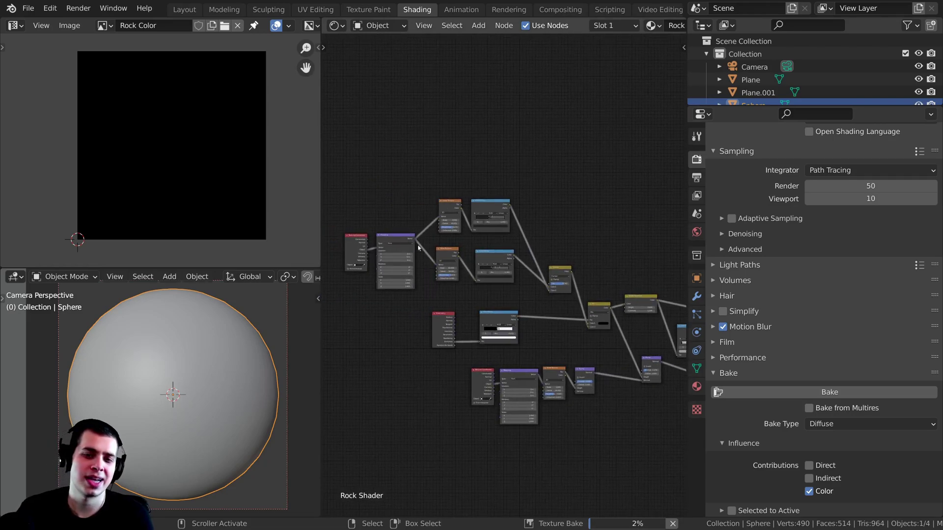
scroll(564, 275, up, 1)
middle_drag(564, 275, 372, 176)
scroll(452, 230, up, 6)
middle_drag(135, 96, 115, 99)
middle_drag(568, 289, 525, 293)
scroll(543, 291, up, 1)
scroll(531, 256, up, 1)
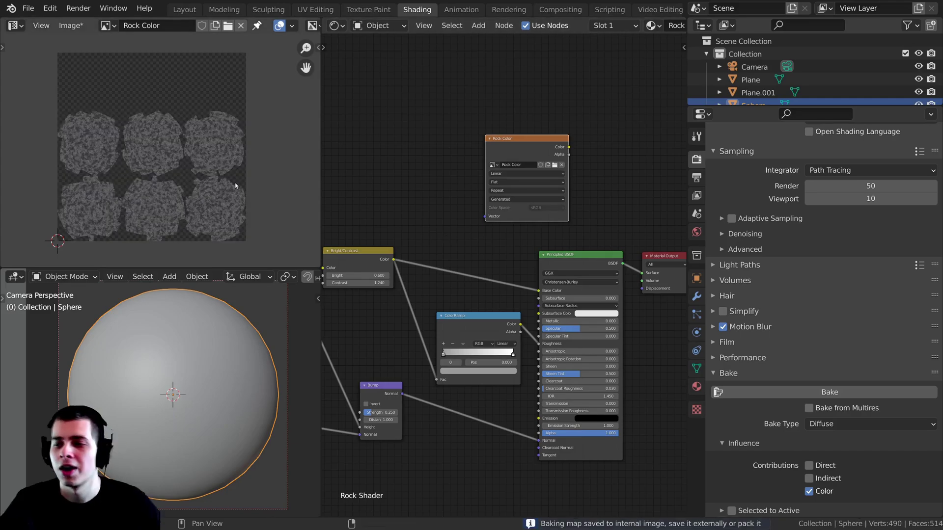
Step: Inspect the baked Rock Color texture and save it to the Prep folder as Rock Color.png in PNG format
scroll(150, 175, up, 8)
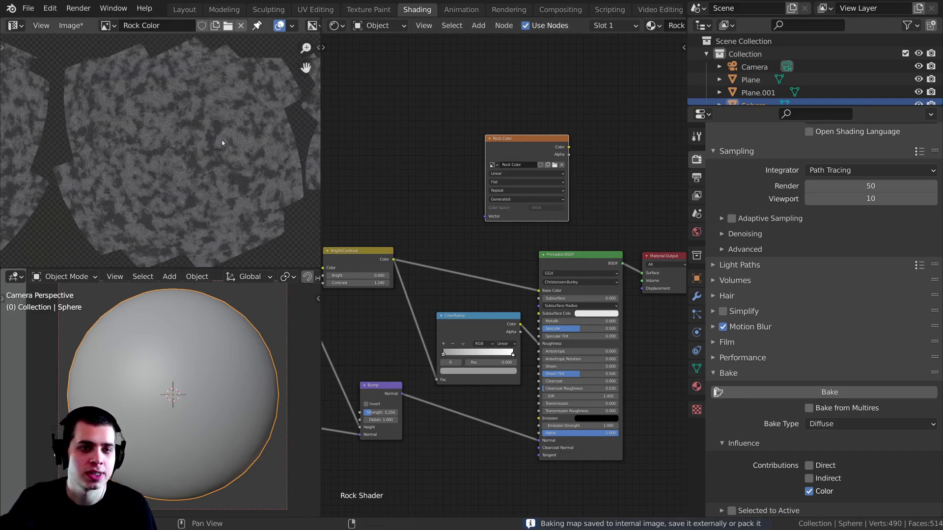
scroll(184, 123, down, 5)
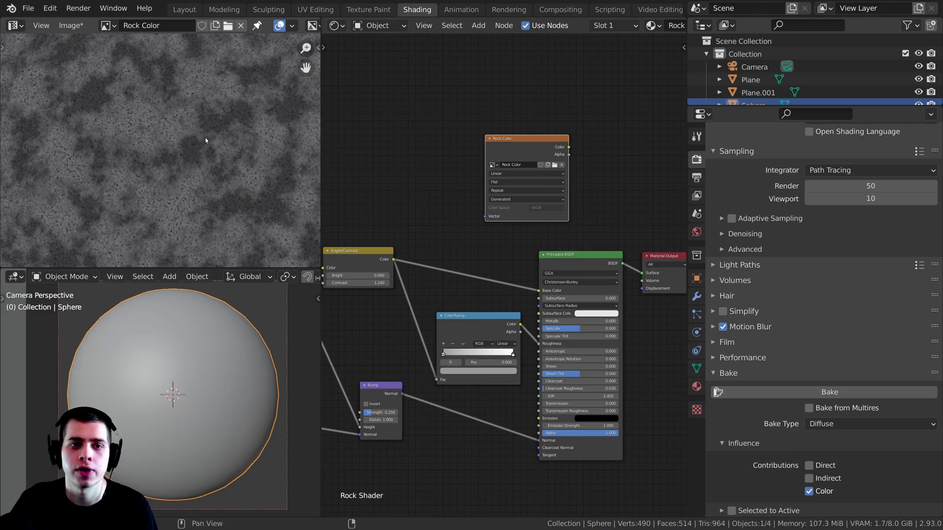
scroll(182, 138, down, 3)
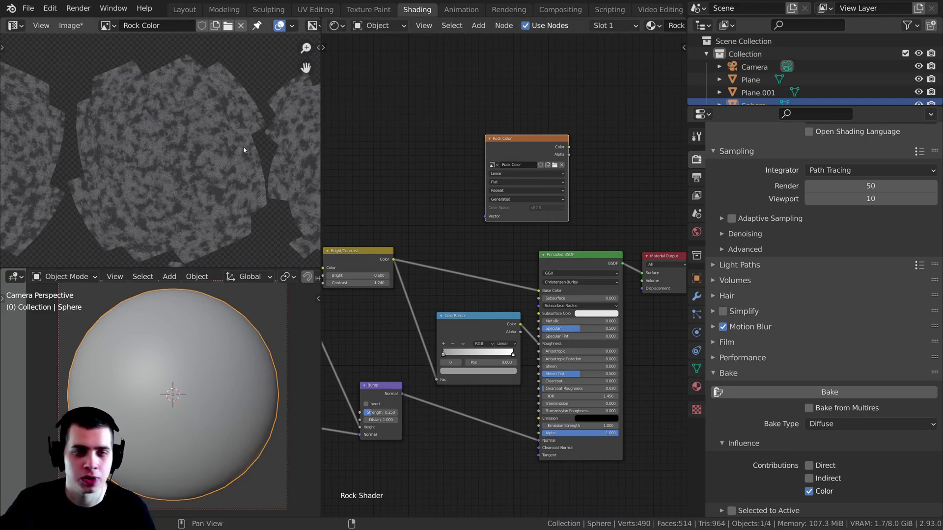
scroll(223, 158, up, 1)
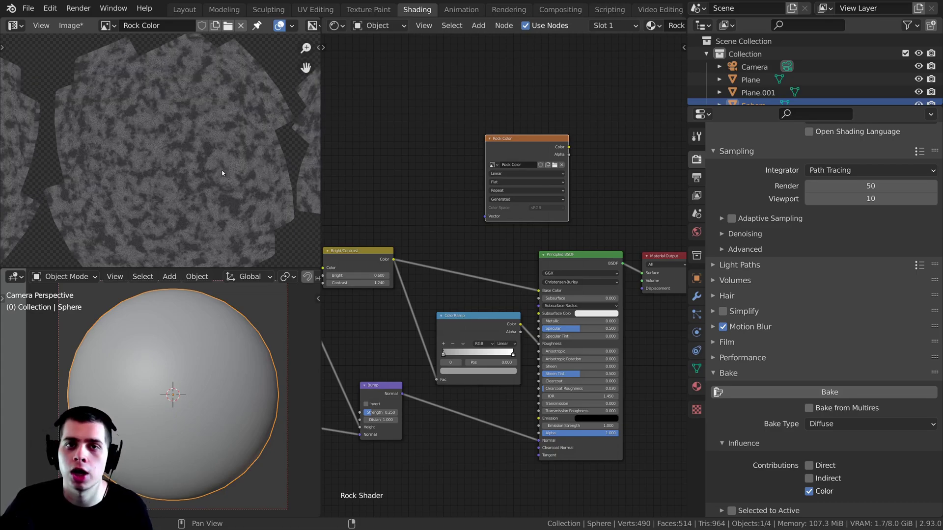
drag(490, 152, 444, 153)
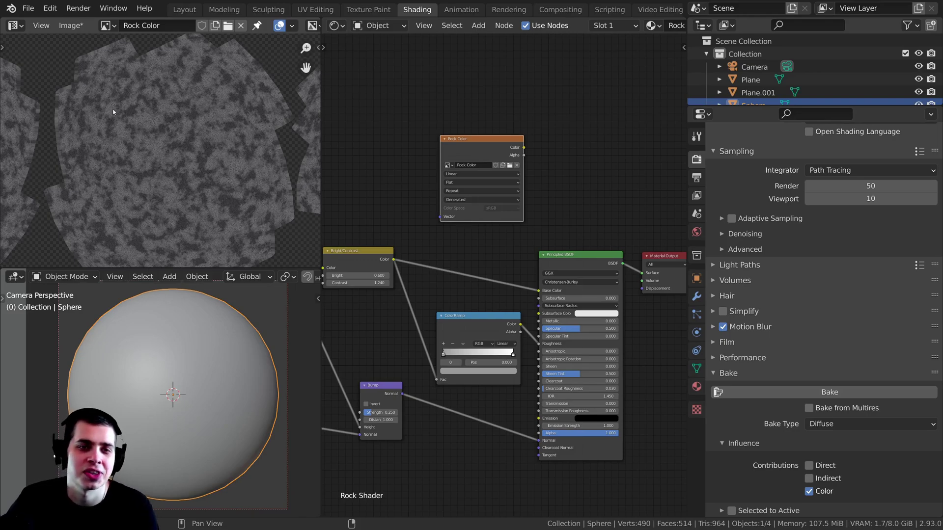
scroll(144, 126, down, 4)
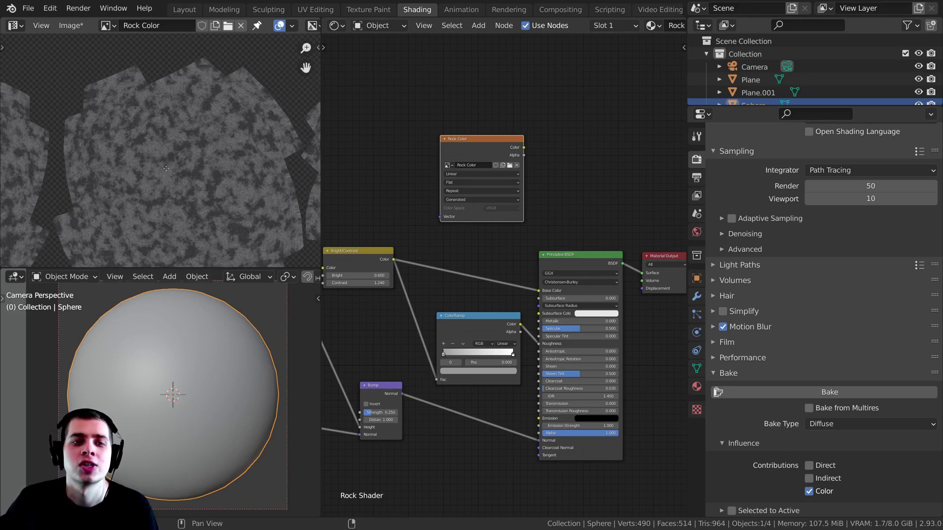
click(73, 26)
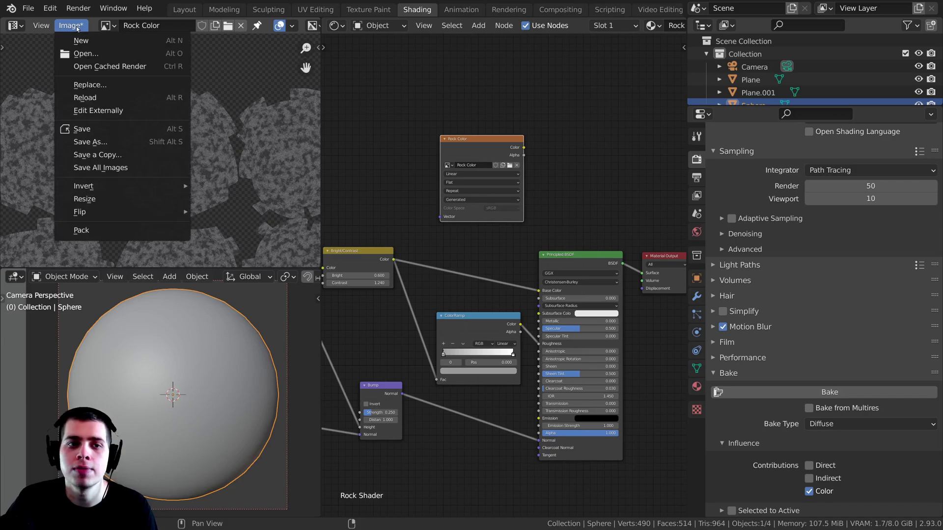
click(148, 143)
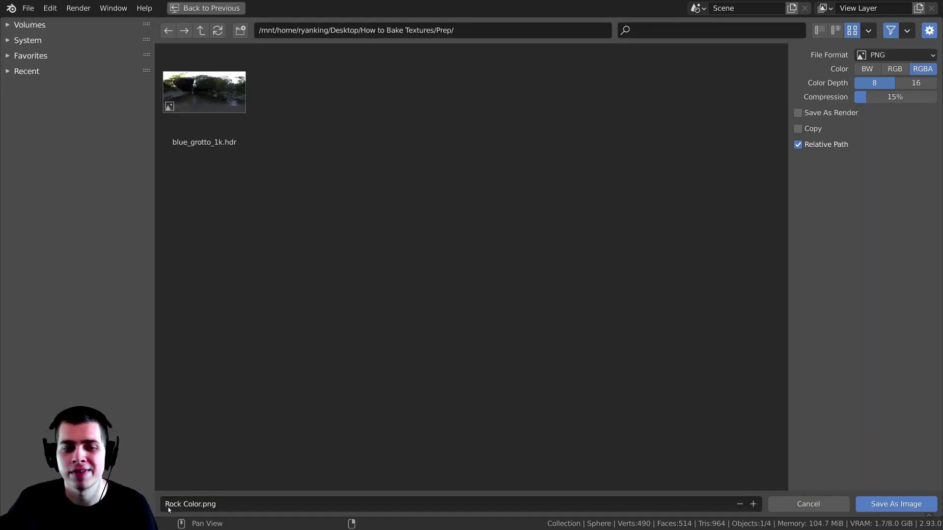
click(876, 55)
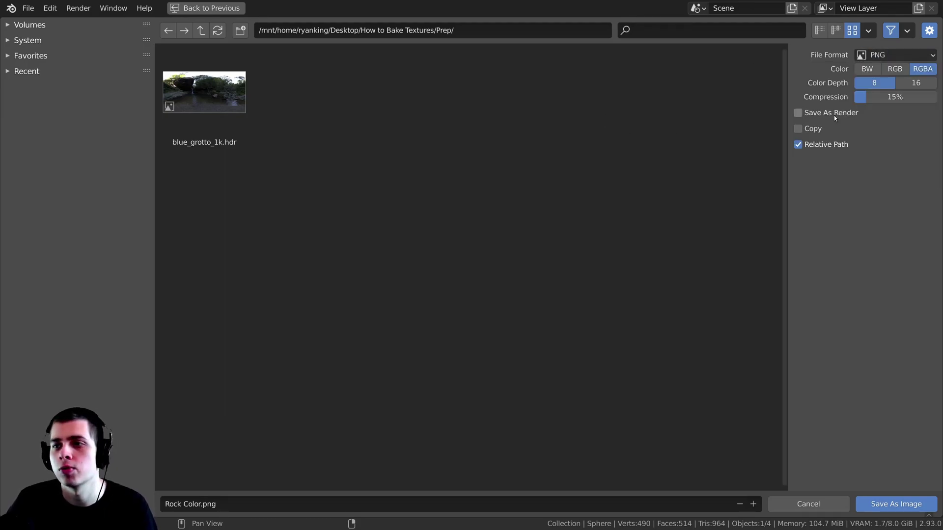
click(881, 505)
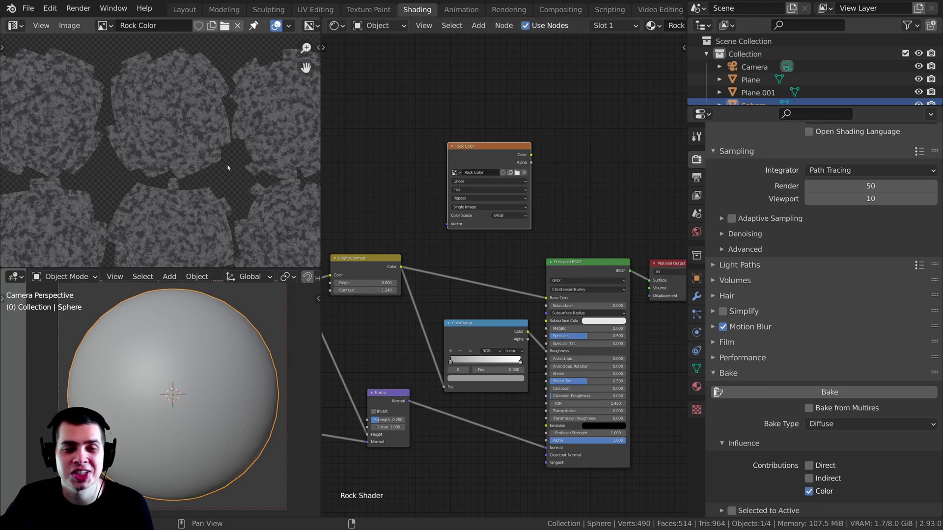
Step: Unlink the Rock Color image from both the Image Texture node and the image editor
scroll(241, 185, down, 3)
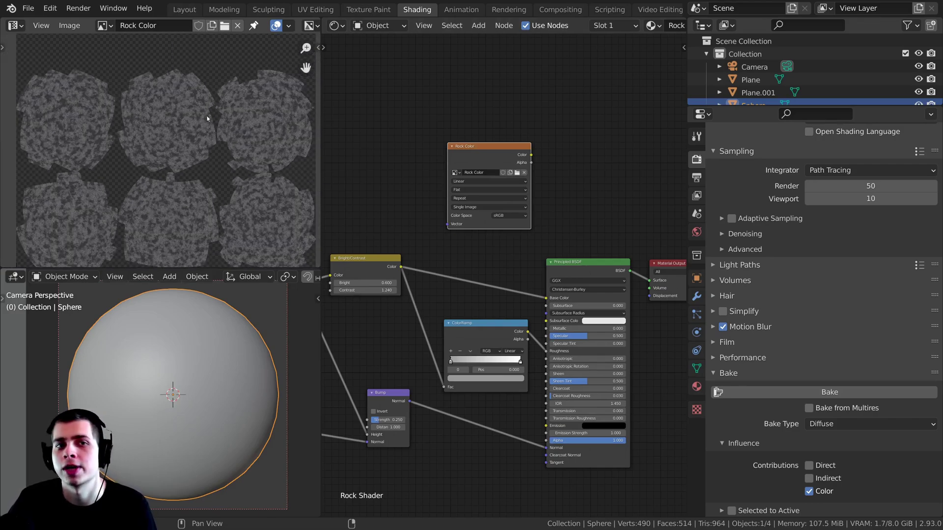
scroll(467, 160, up, 4)
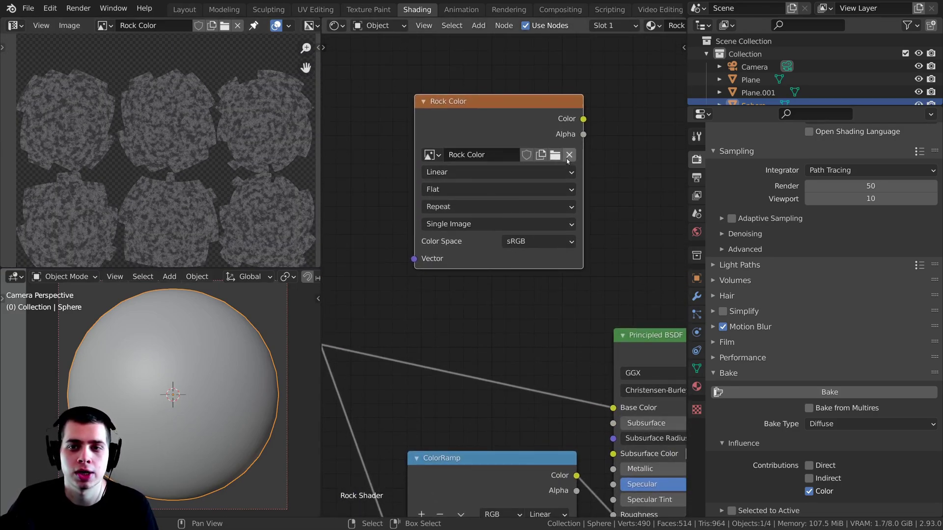
click(569, 155)
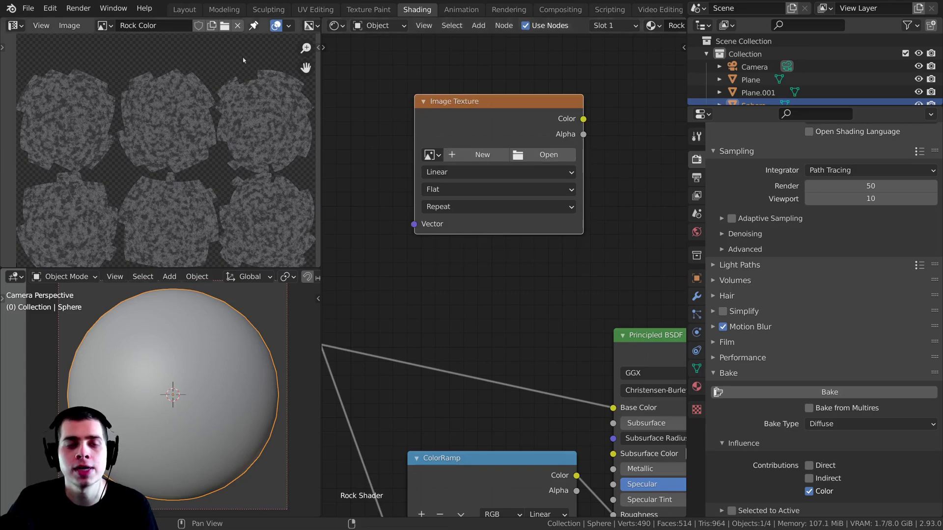
click(237, 27)
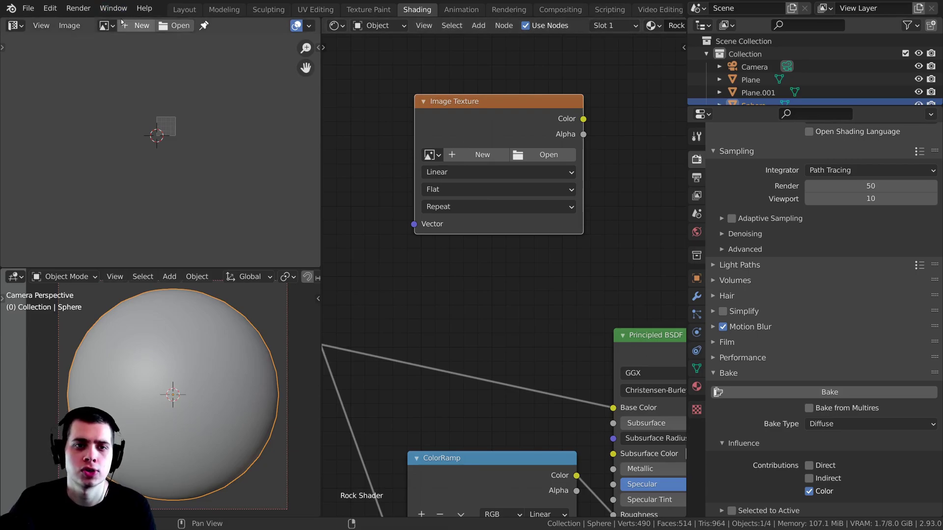
Step: Create a blank 4096 × 4096 px image named Rock Roughness in the Image Texture node and nudge the node slightly
click(462, 156)
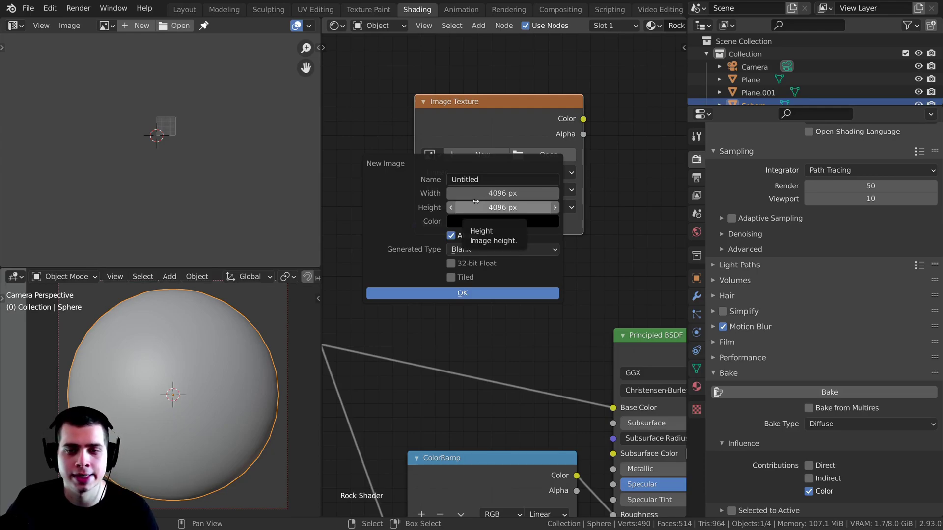
click(483, 179)
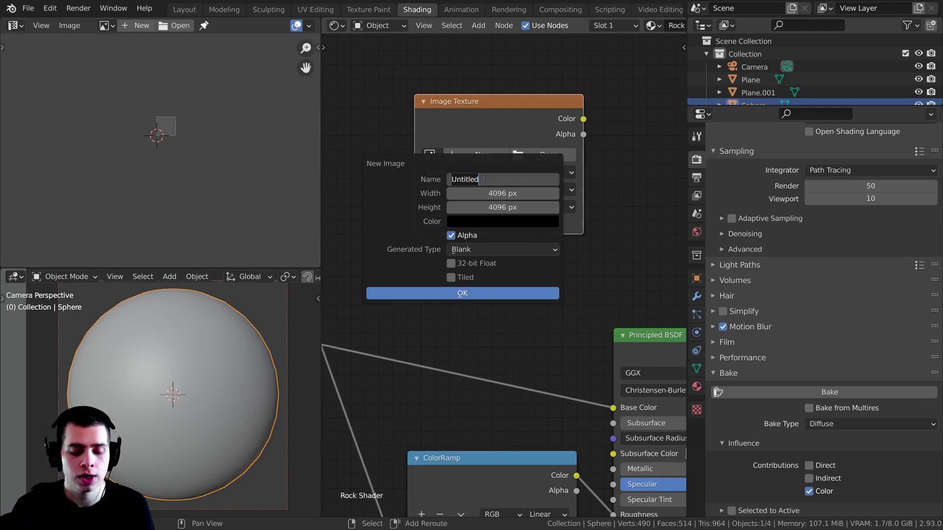
text(Rock Roughness)
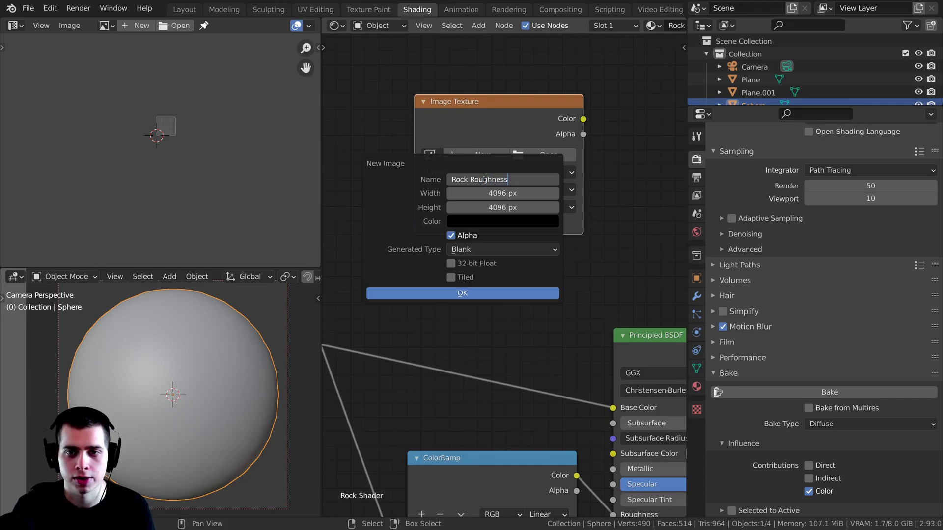
key(Return)
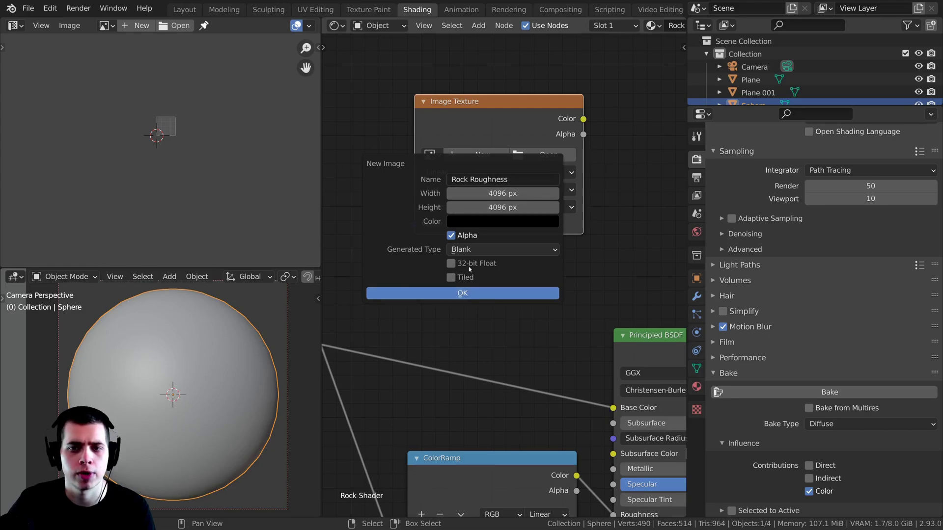
click(464, 293)
drag(476, 107, 479, 115)
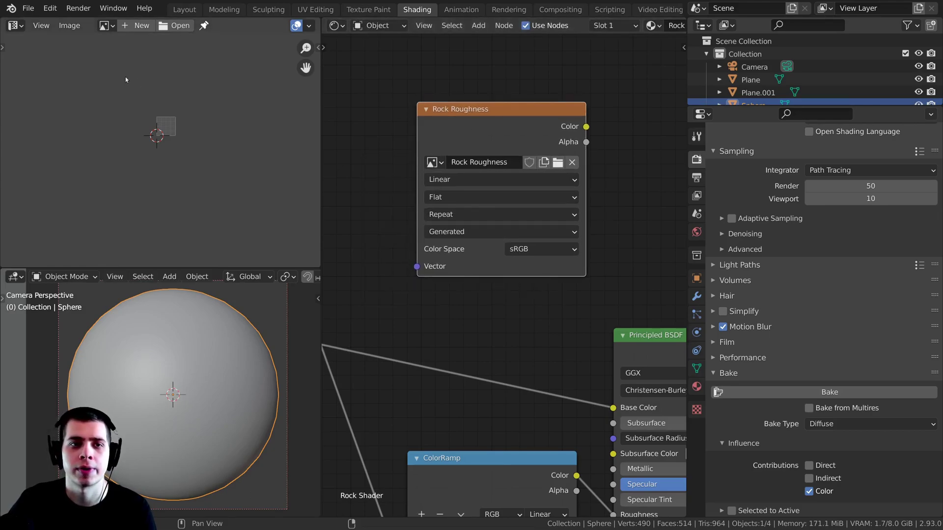
Step: Display the Rock Roughness image in the image editor
click(106, 25)
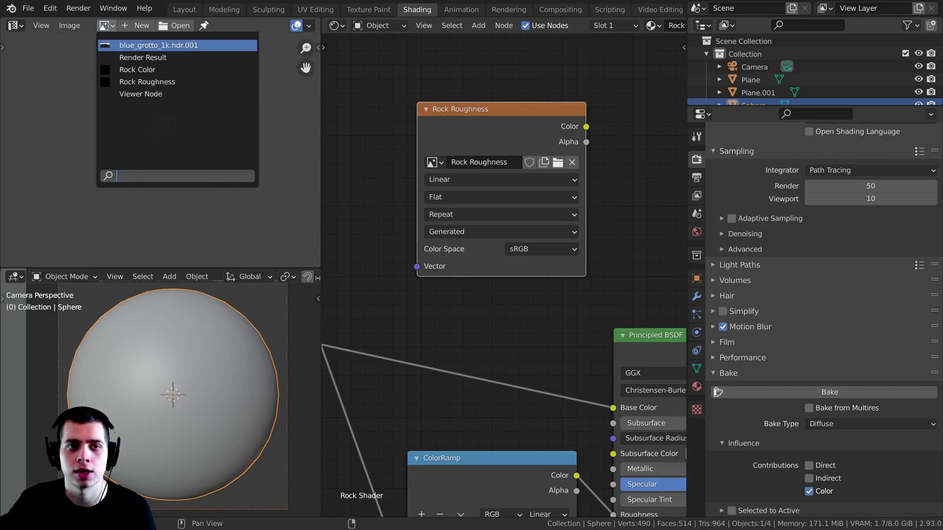
click(145, 82)
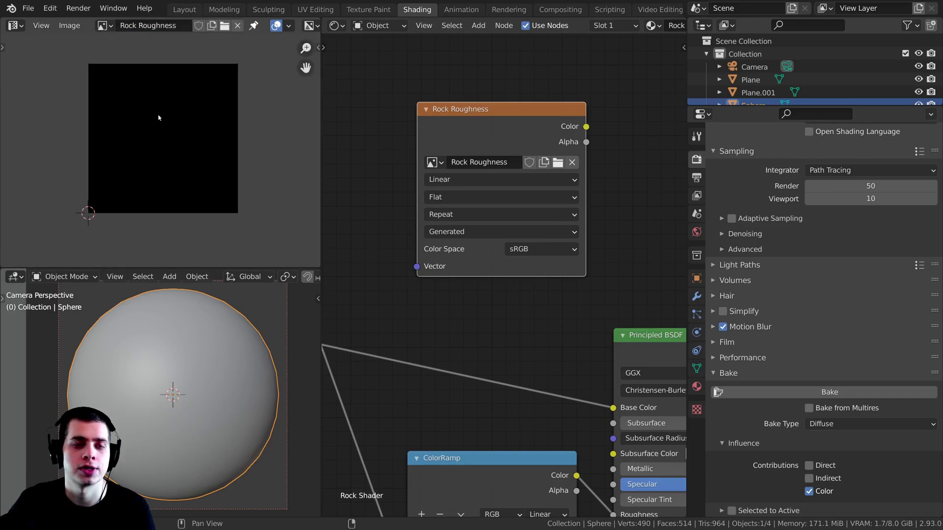
middle_drag(215, 119, 217, 136)
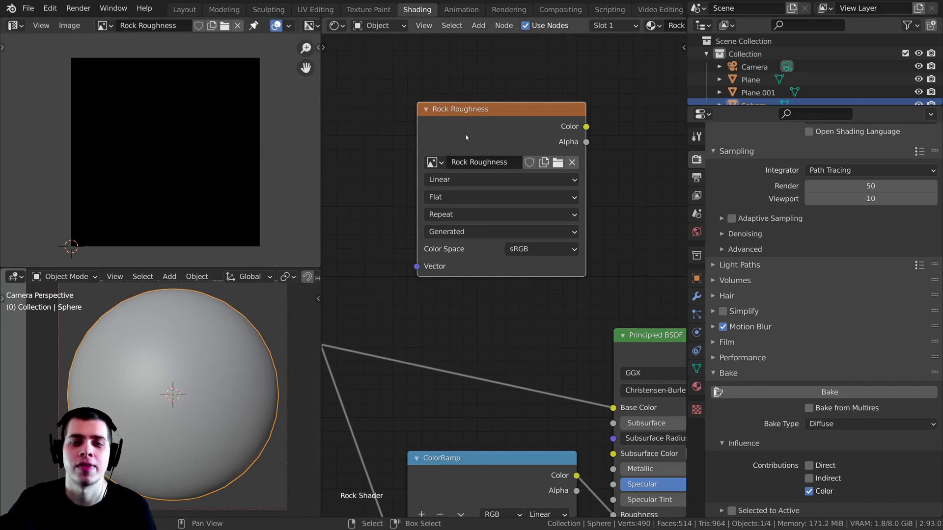
Step: Move the Rock Roughness image node higher, clear of the ColorRamp and Principled BSDF nodes
drag(486, 135, 503, 107)
scroll(159, 384, down, 3)
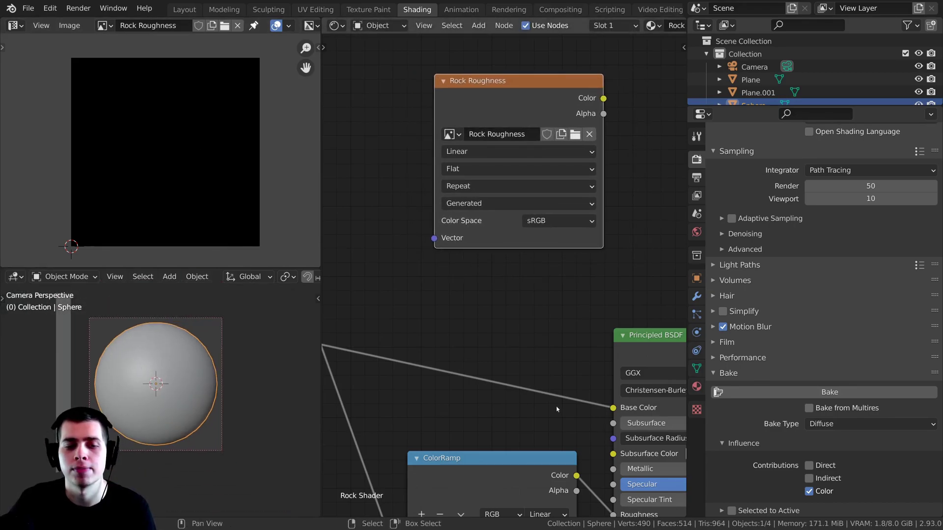
scroll(556, 409, down, 7)
middle_drag(526, 378, 530, 346)
scroll(535, 300, up, 5)
scroll(530, 320, down, 2)
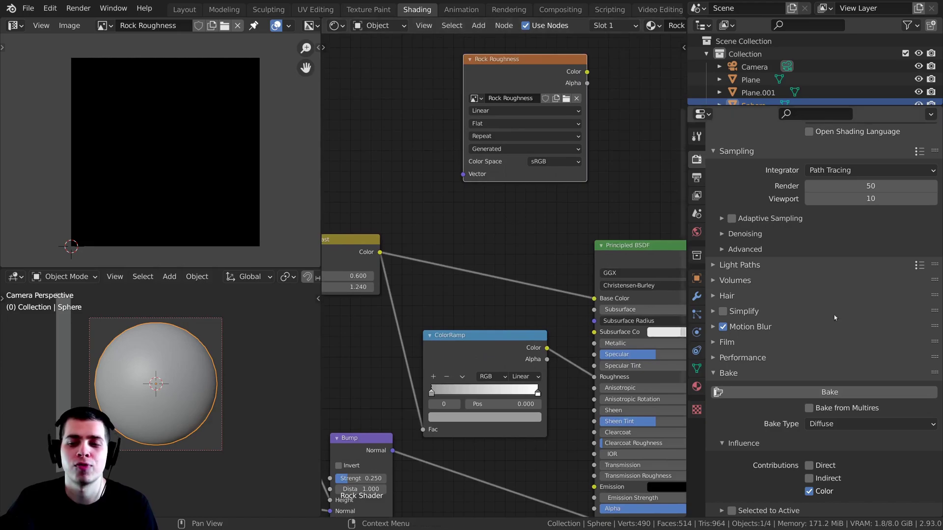
scroll(868, 425, down, 3)
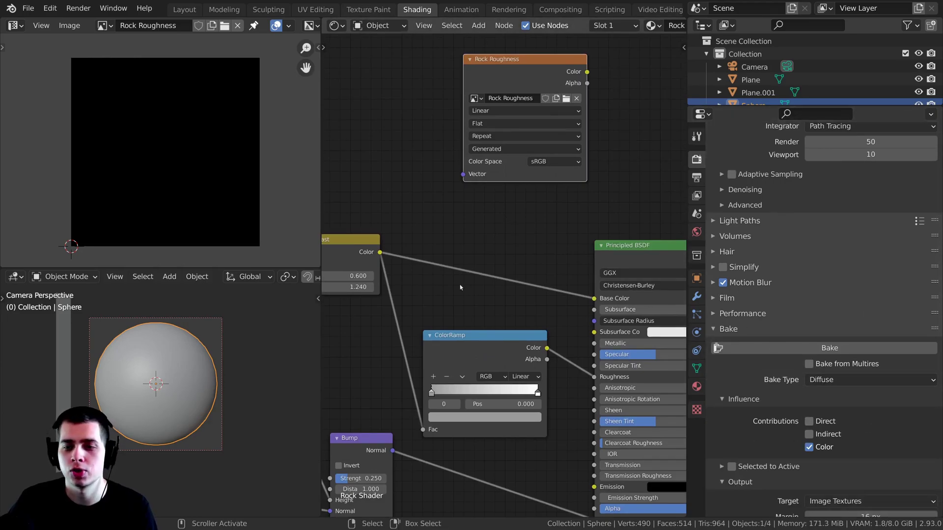
scroll(554, 210, down, 1)
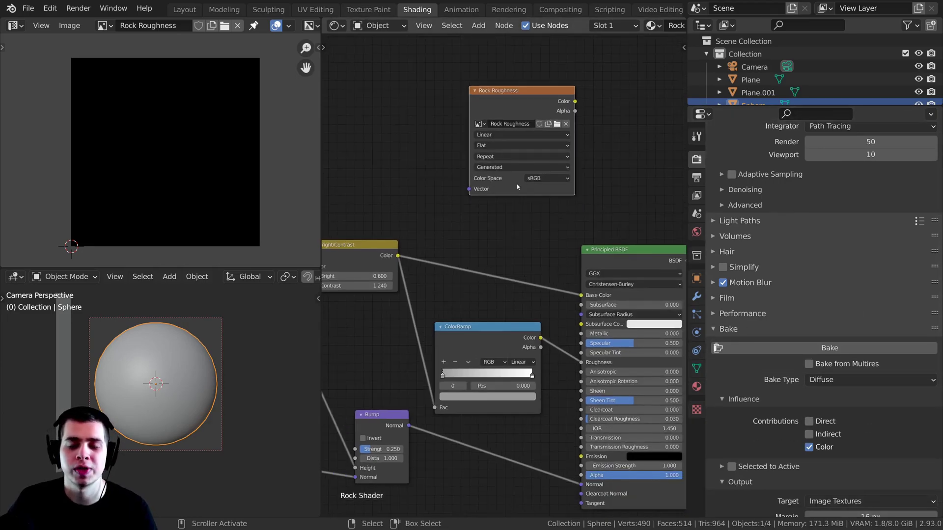
Step: Nudge the Rock Roughness image node, set the bake type to Roughness and save the project file
drag(523, 107, 528, 109)
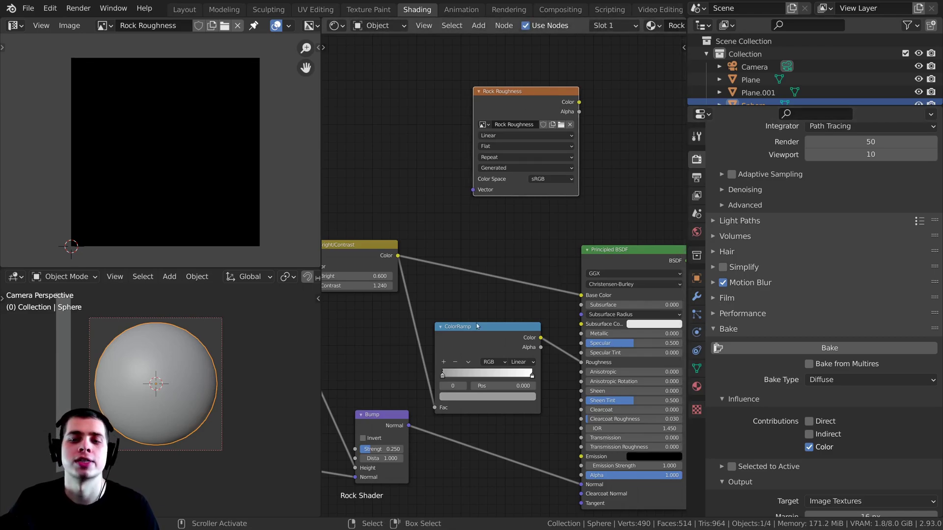
click(828, 386)
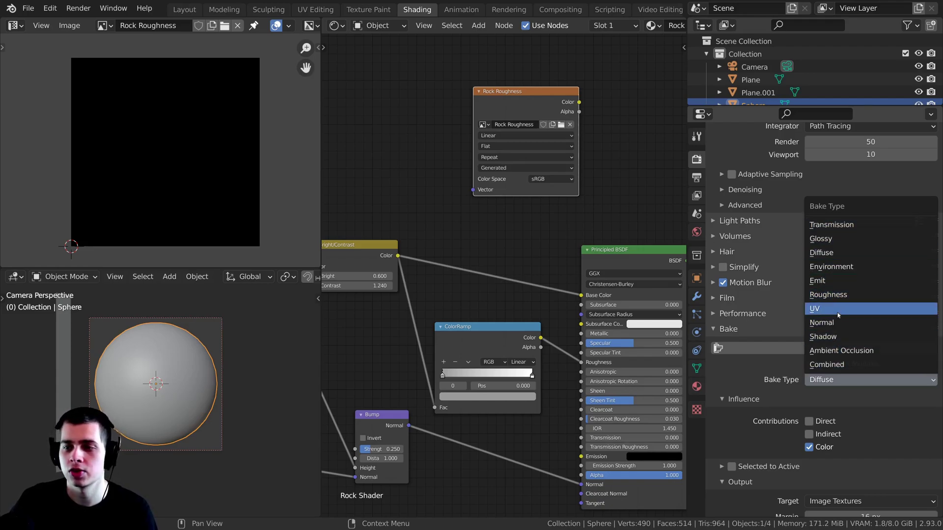
click(828, 295)
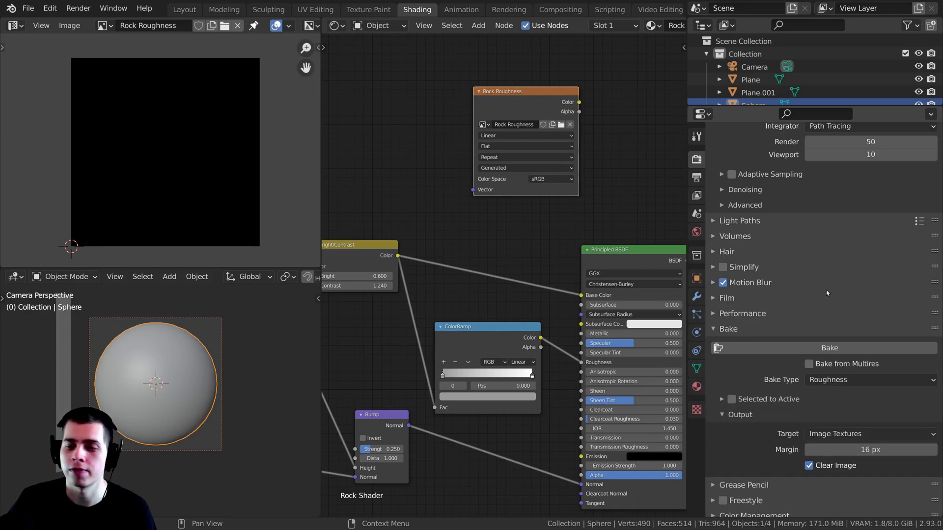
click(28, 8)
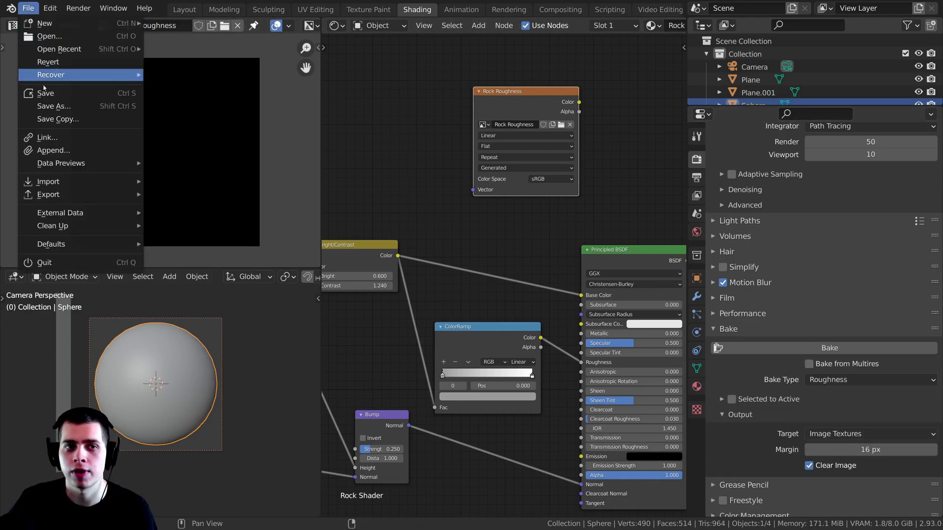
click(41, 93)
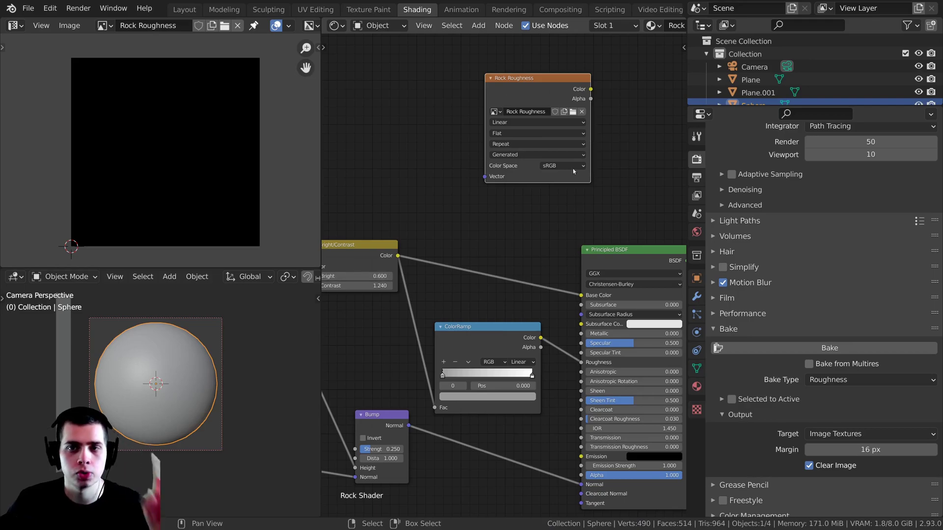
Step: With the Rock Roughness image node selected, bake the sphere's roughness into its image and check the baked map up close
mouse_move(510, 89)
mouse_down()
mouse_move(460, 98)
mouse_move(497, 70)
mouse_move(511, 93)
mouse_move(501, 101)
mouse_up()
click(497, 115)
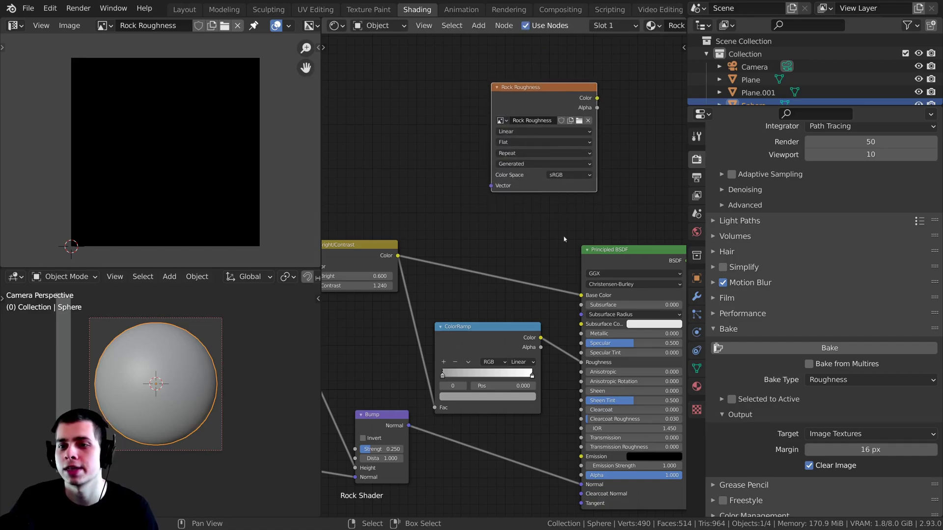
click(804, 349)
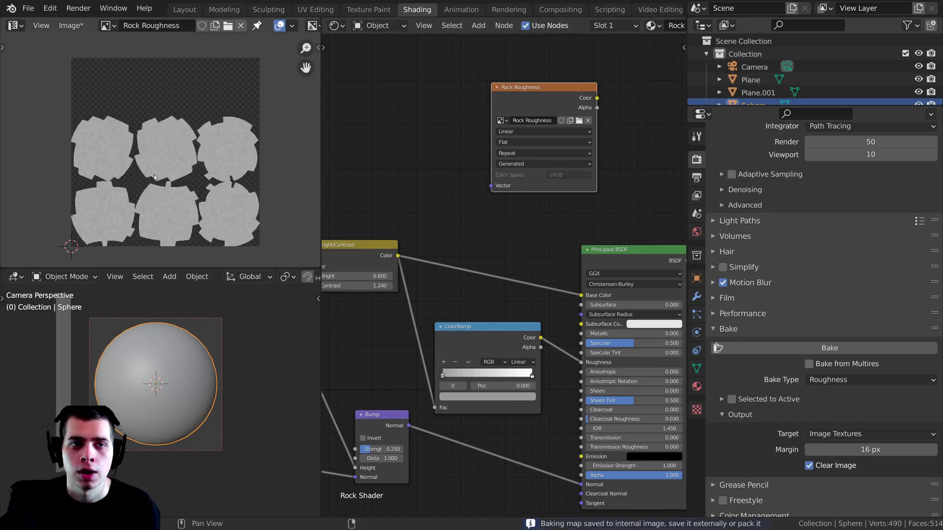
scroll(157, 142, up, 2)
scroll(156, 147, up, 5)
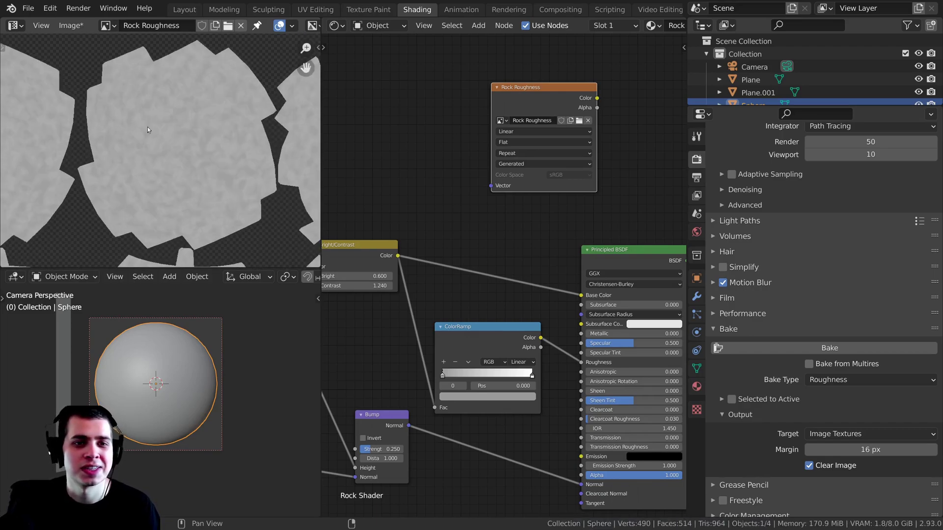
scroll(181, 133, down, 2)
scroll(180, 137, down, 5)
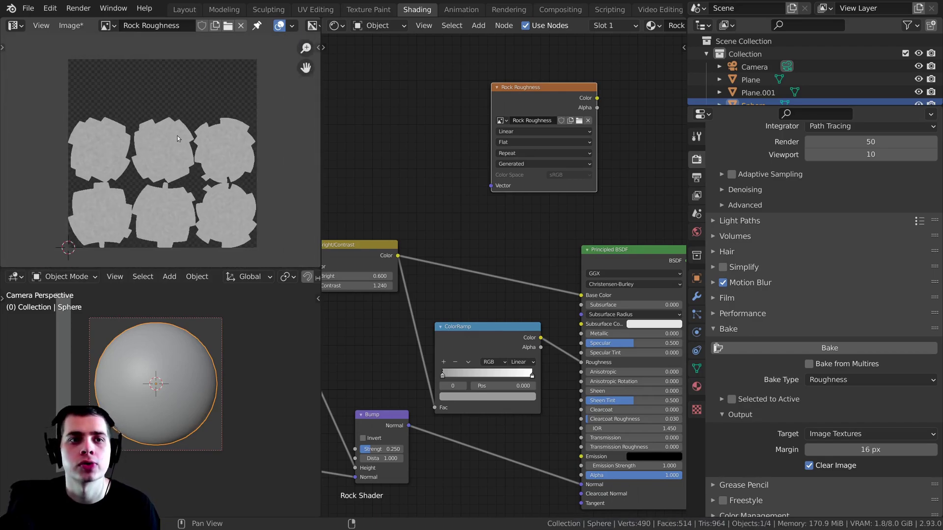
middle_drag(179, 136, 174, 124)
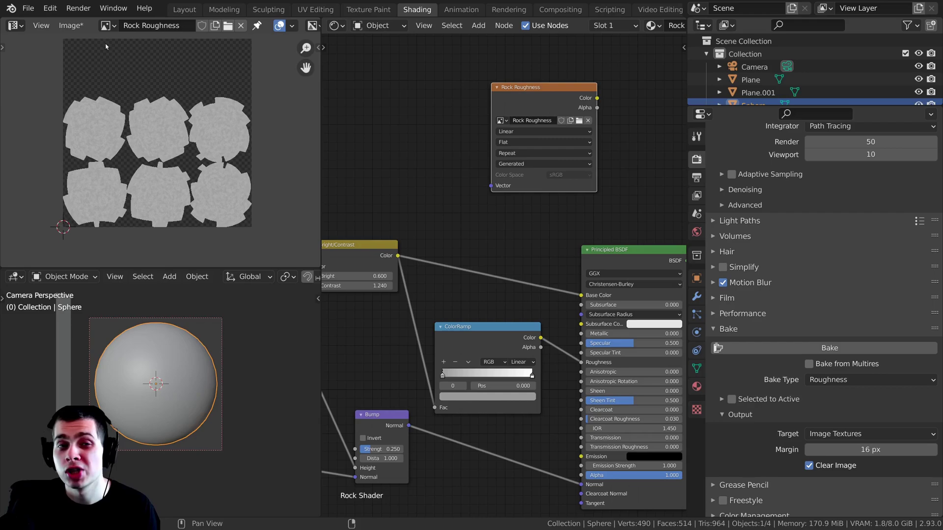
Step: Save the baked image as Rock Roughness.png in the Prep folder and save the project file
click(78, 30)
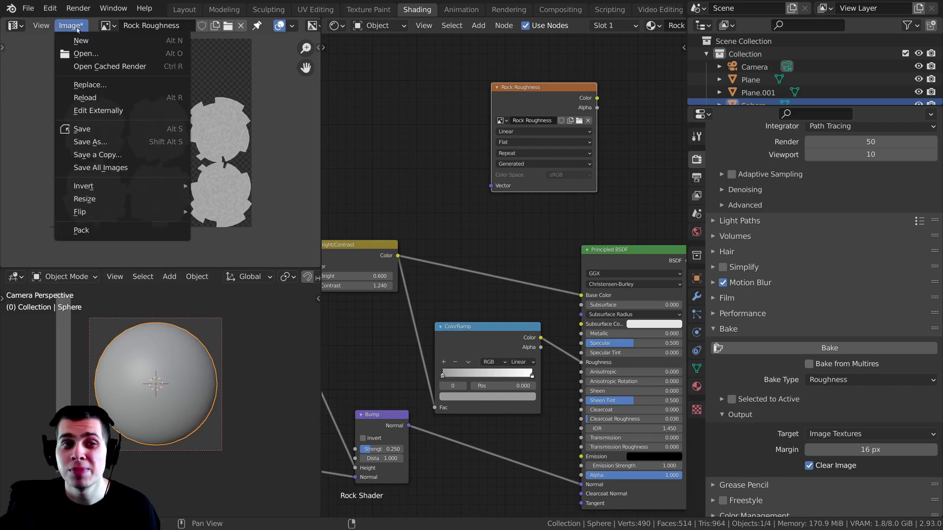
click(130, 144)
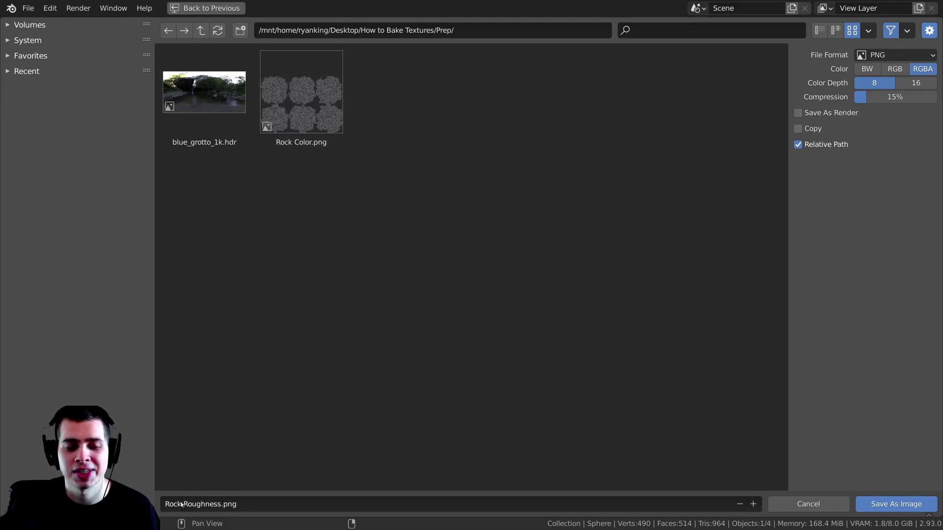
click(876, 507)
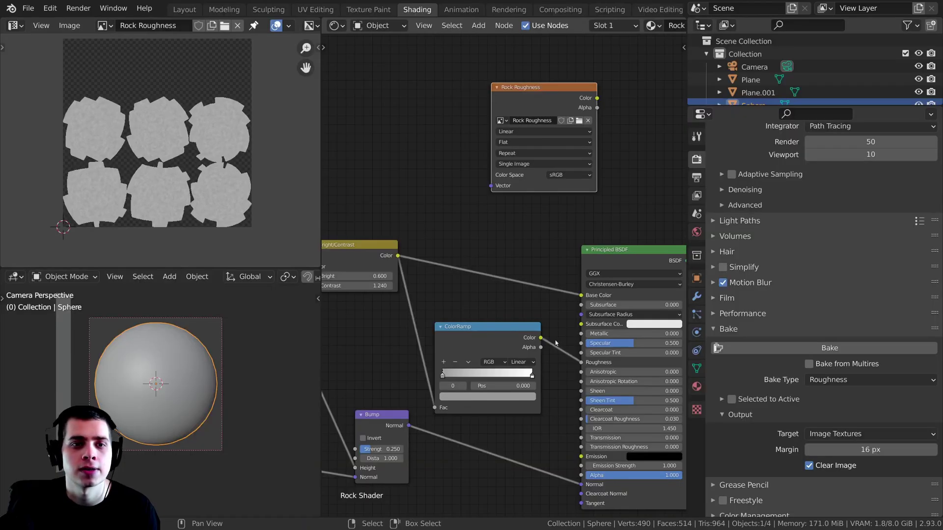
middle_drag(484, 252, 479, 246)
key(ctrl+s)
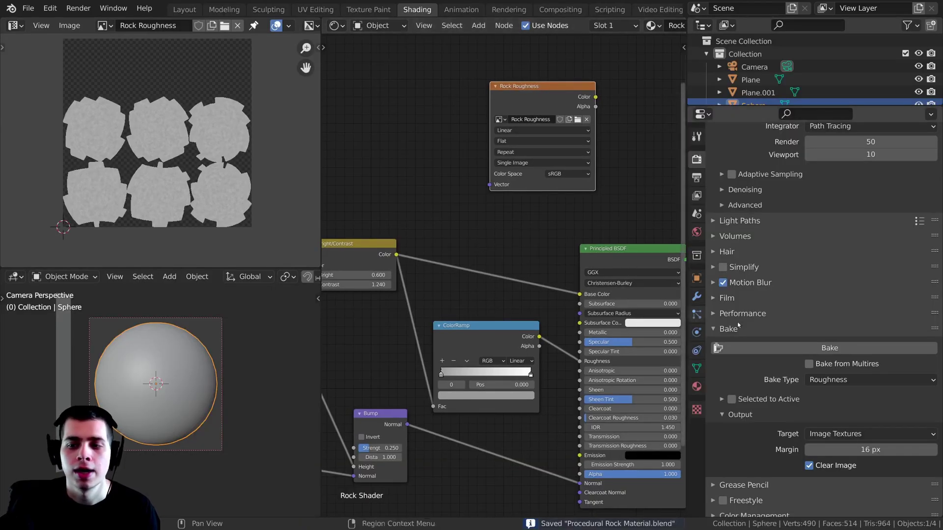
Step: Set the bake type to Normal and shift the Bump node slightly
click(837, 381)
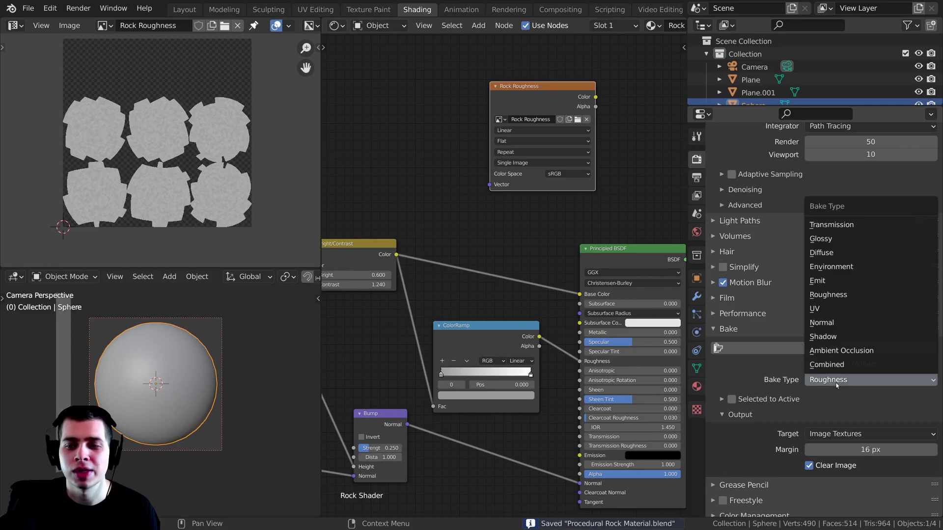
click(832, 324)
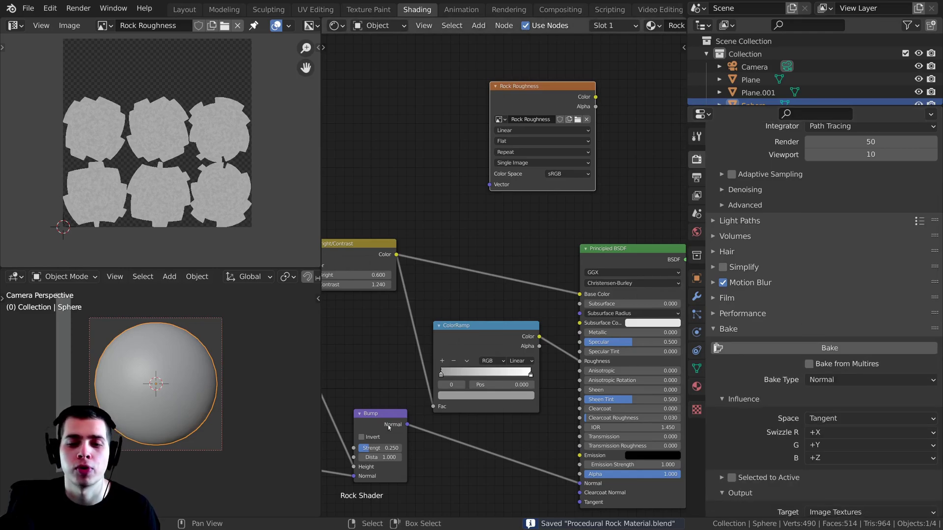
drag(379, 454, 375, 450)
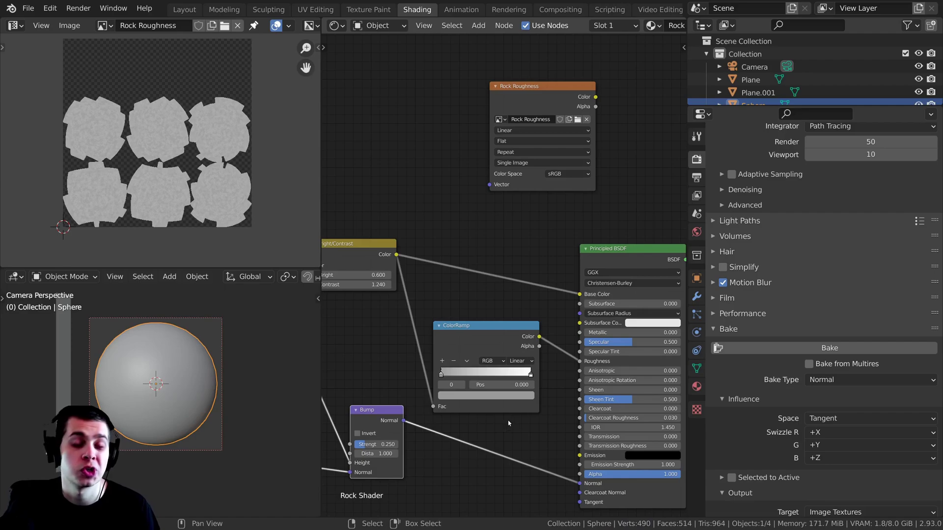
Step: Shift the image node slightly and unlink the Rock Roughness image from both the node and the image editor
drag(566, 102, 557, 96)
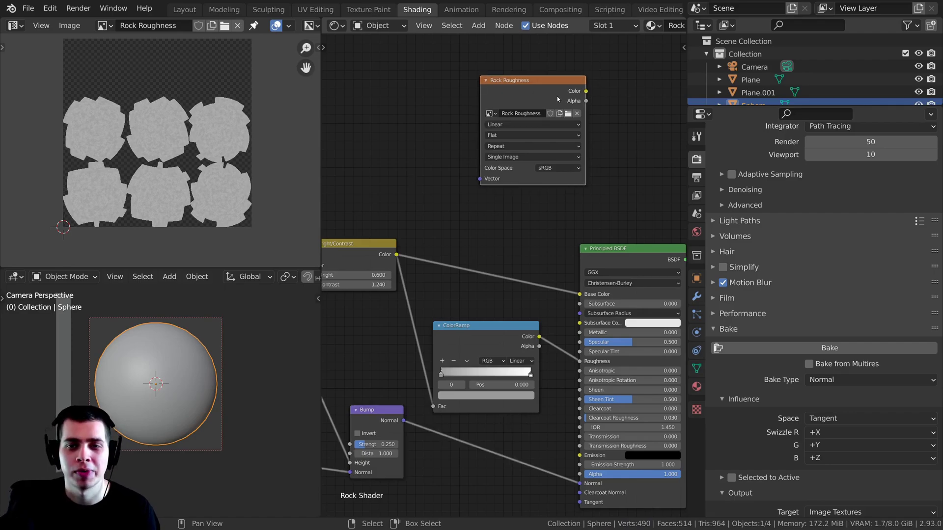
click(576, 113)
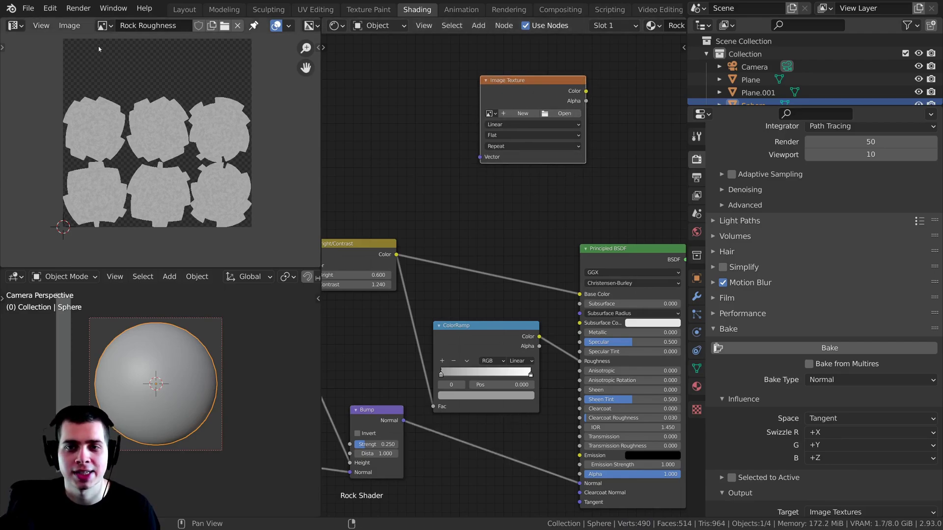
click(238, 26)
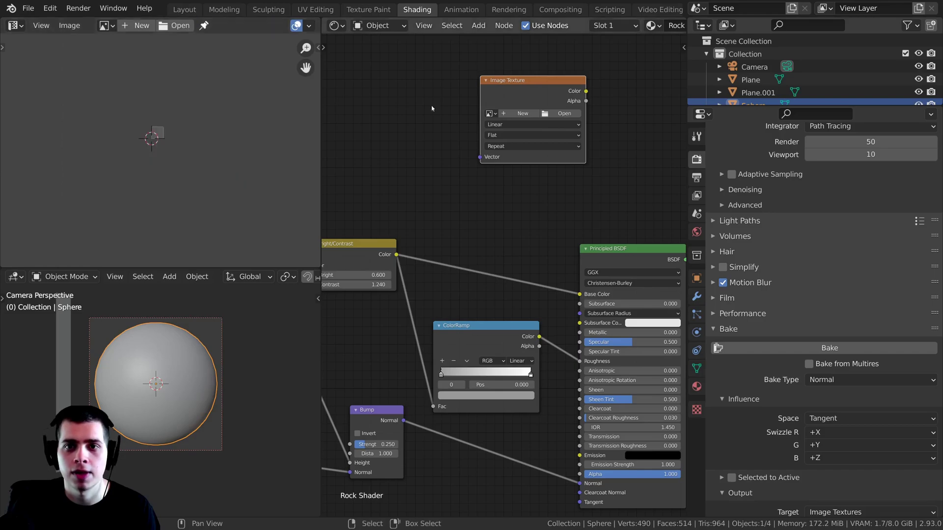
Step: Create a blank 4096 × 4096 px image named Rock Normal in the Image Texture node
click(523, 114)
click(534, 136)
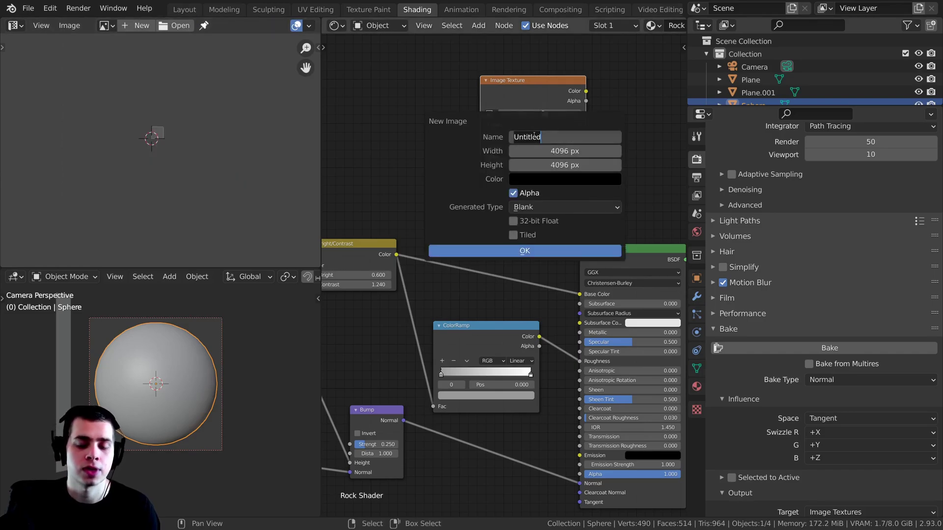
text(Rock No)
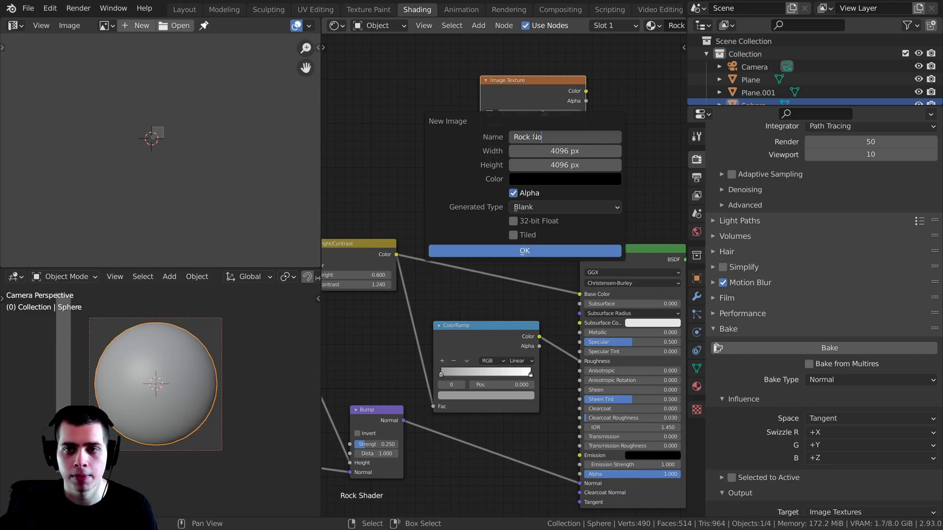
text(rmal)
key(Return)
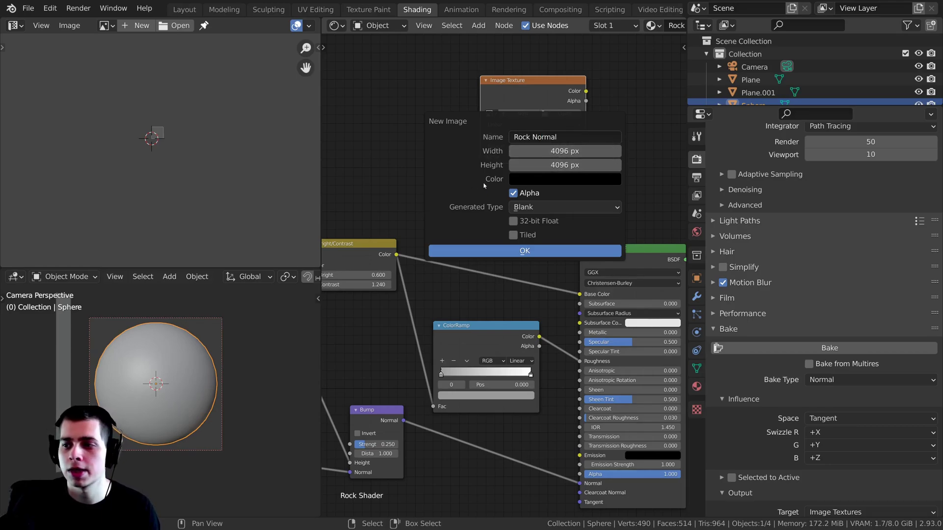
click(518, 251)
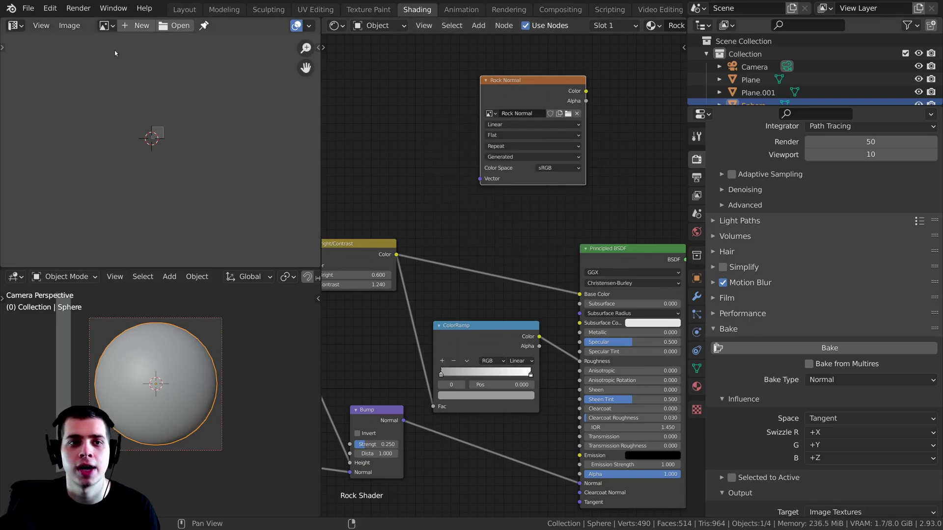
Step: Display the Rock Normal image in the image editor and bake the sphere's normals into it with its node selected
click(106, 25)
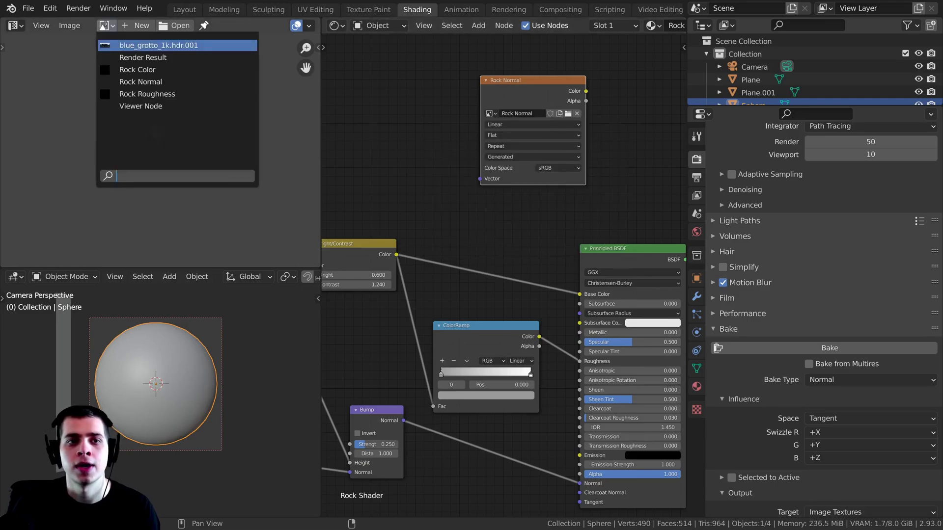
click(129, 82)
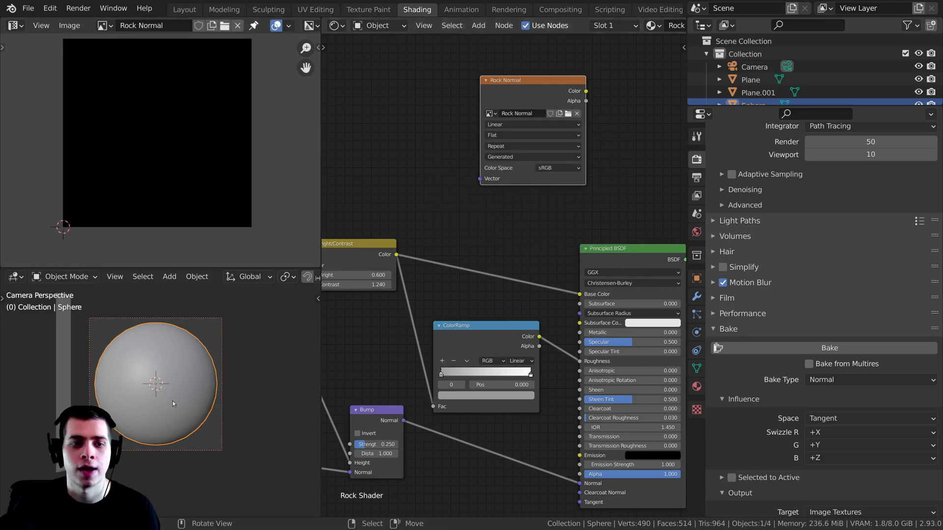
drag(530, 96, 515, 107)
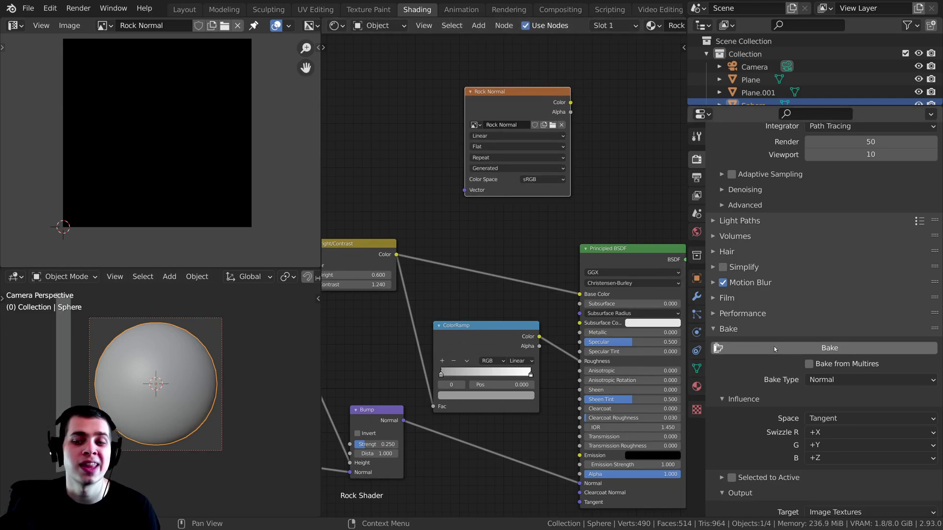
click(818, 349)
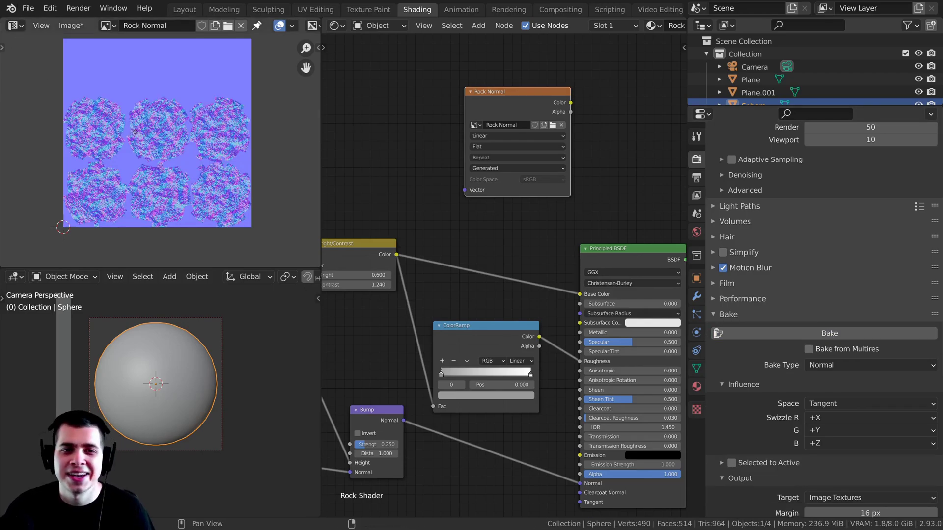
Step: Examine the surface detail of the baked Rock Normal map up close across its UV islands
scroll(89, 187, up, 5)
scroll(89, 187, up, 2)
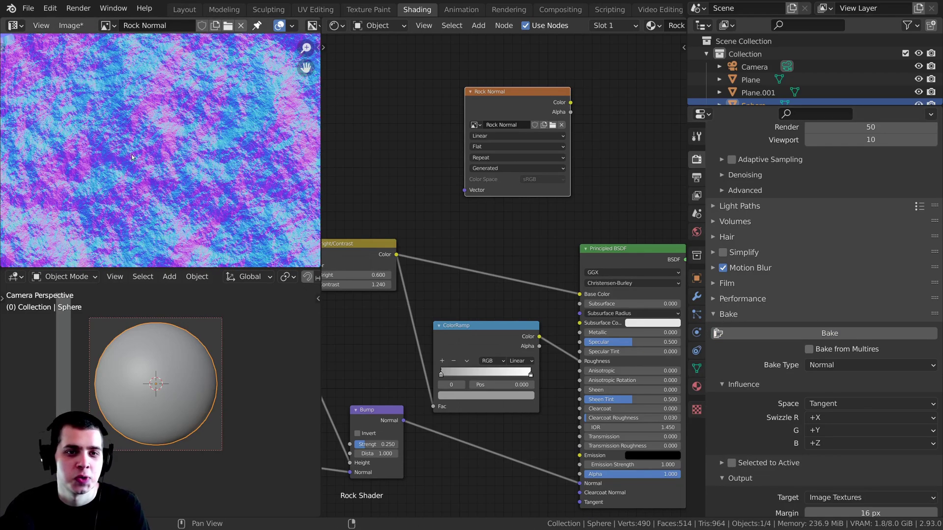
scroll(168, 136, down, 6)
scroll(169, 136, down, 1)
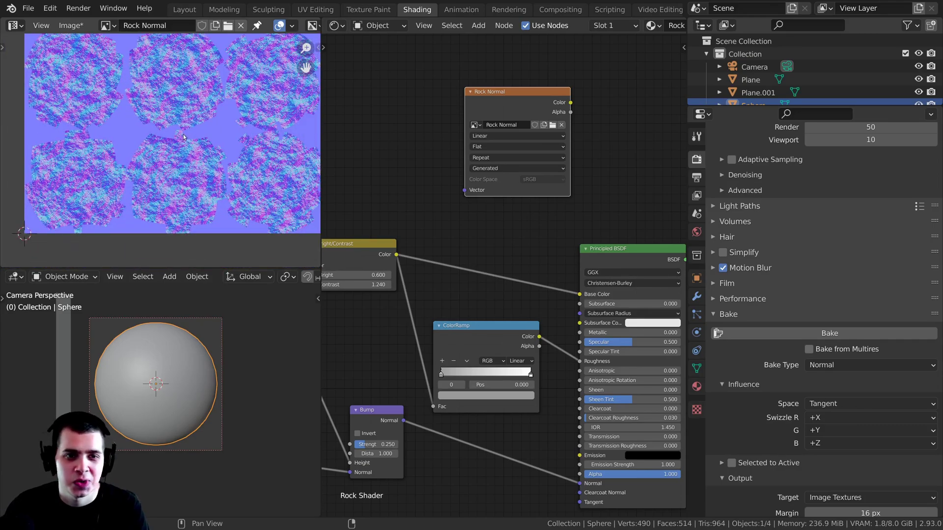
scroll(126, 137, up, 5)
scroll(184, 123, down, 1)
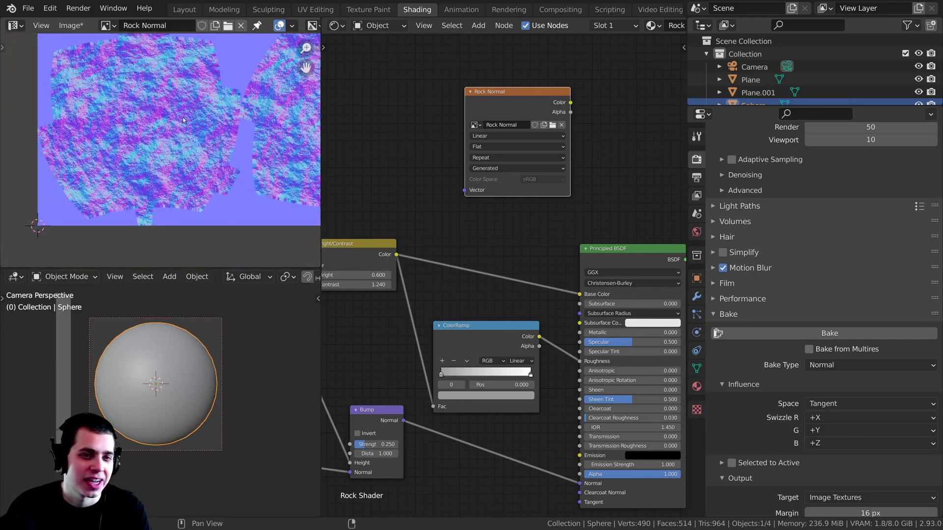
scroll(184, 117, up, 1)
scroll(184, 117, down, 1)
middle_drag(184, 117, 159, 208)
scroll(174, 140, up, 2)
scroll(174, 141, down, 3)
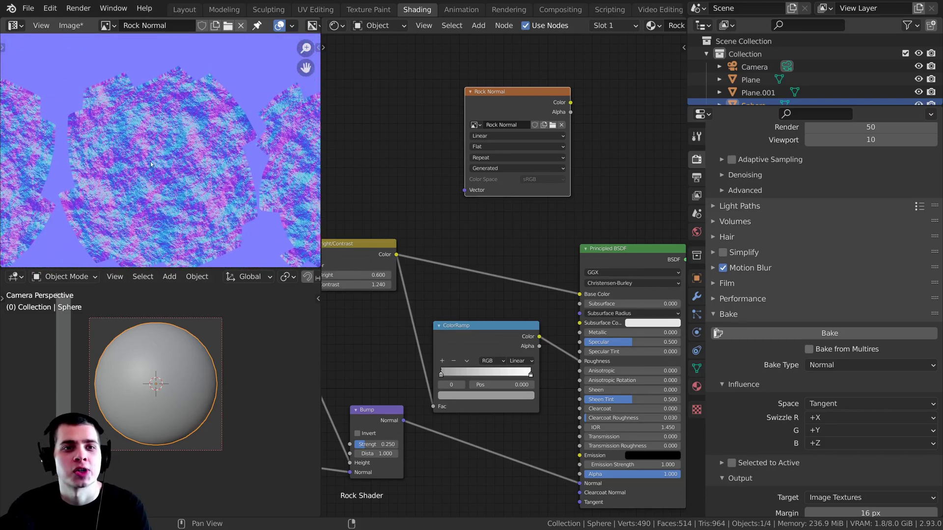
Step: Save the baked normal map as Rock Normal.png in the Prep folder
click(71, 26)
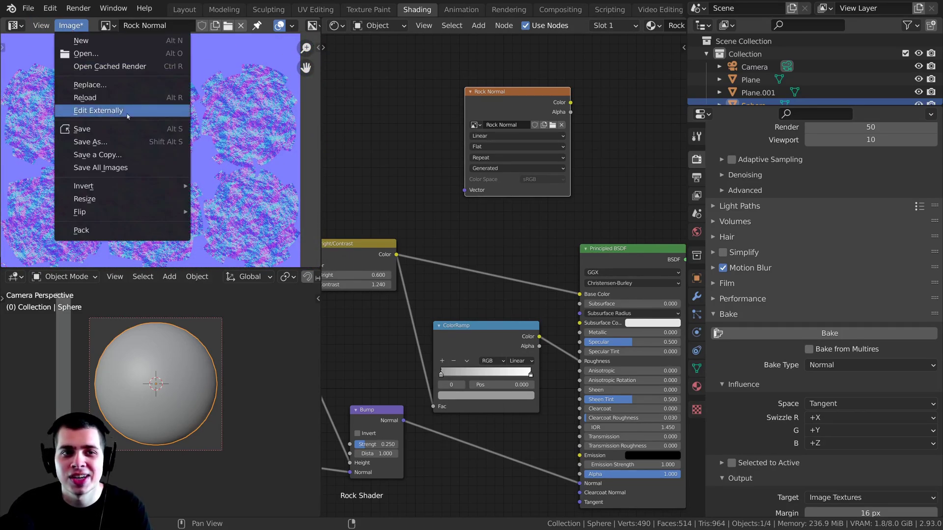
click(97, 142)
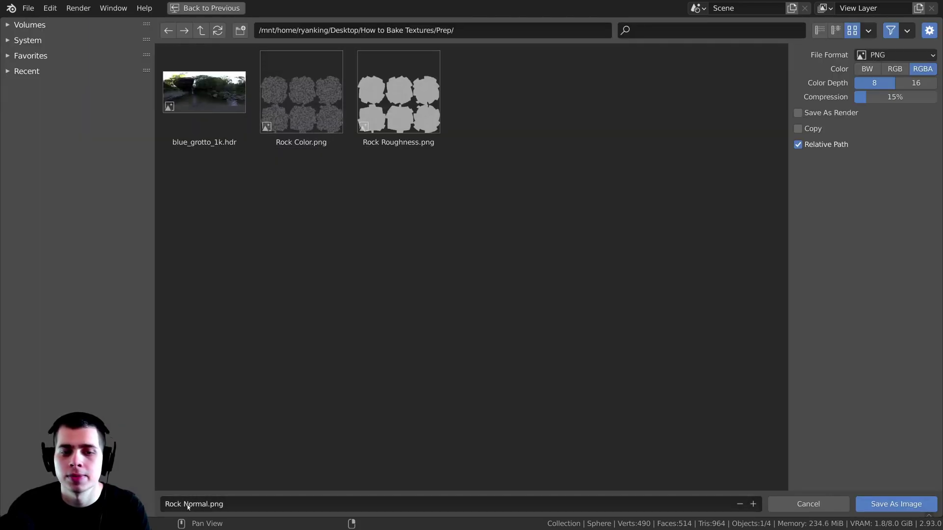
click(872, 502)
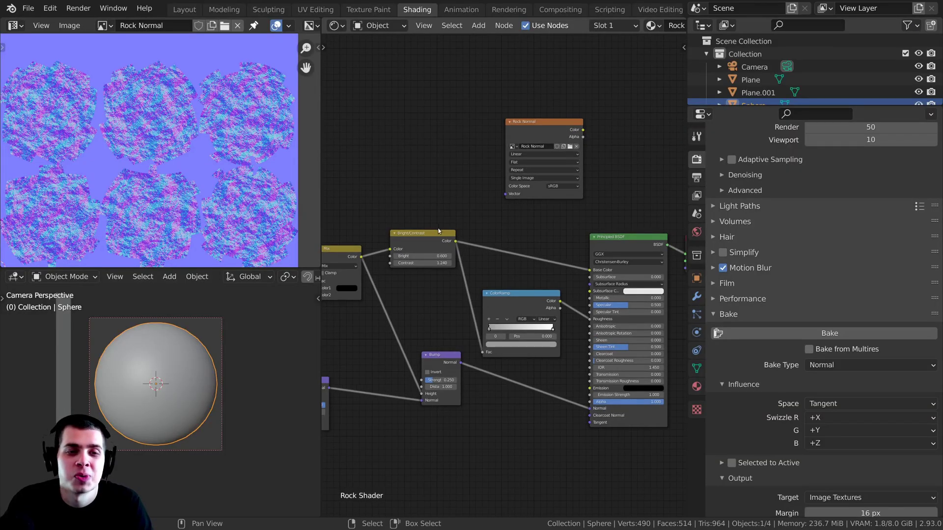
Step: Disconnect the procedural nodes from the Principled BSDF's Base Color, Roughness and Normal inputs
scroll(438, 228, down, 2)
middle_drag(471, 226, 496, 208)
scroll(520, 218, up, 2)
scroll(543, 230, down, 3)
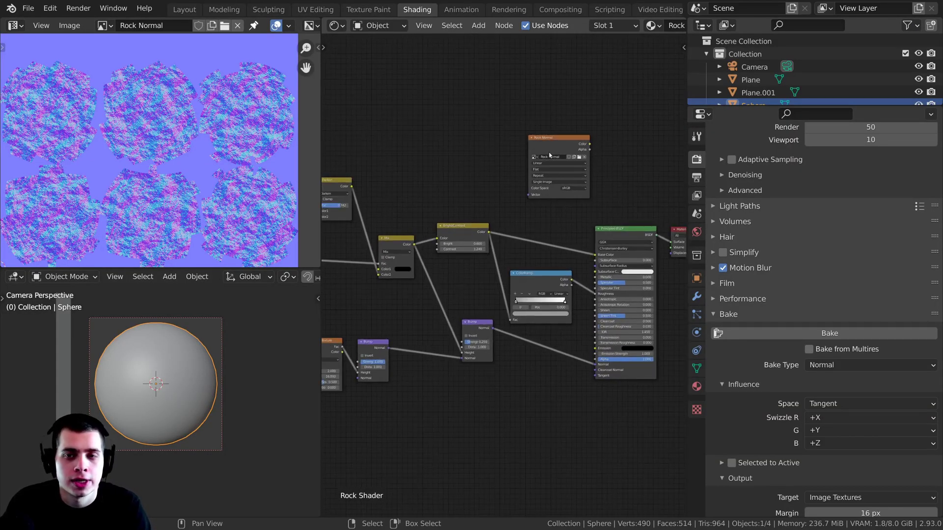
scroll(565, 255, up, 4)
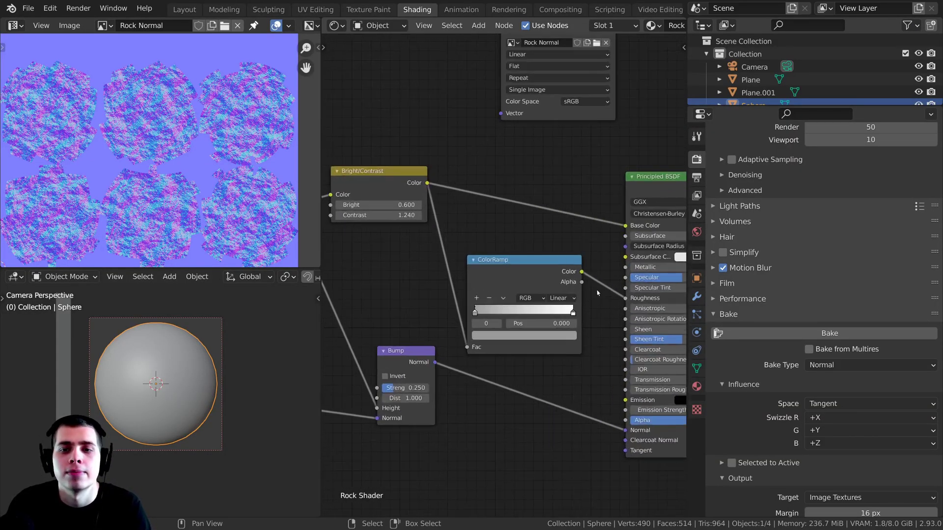
drag(619, 298, 616, 294)
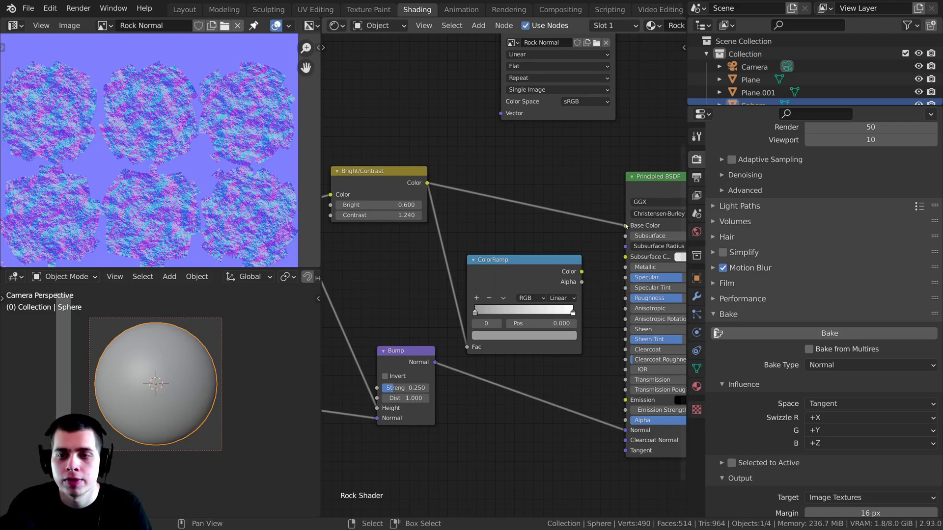
drag(626, 225, 604, 312)
drag(625, 431, 567, 378)
scroll(667, 345, down, 6)
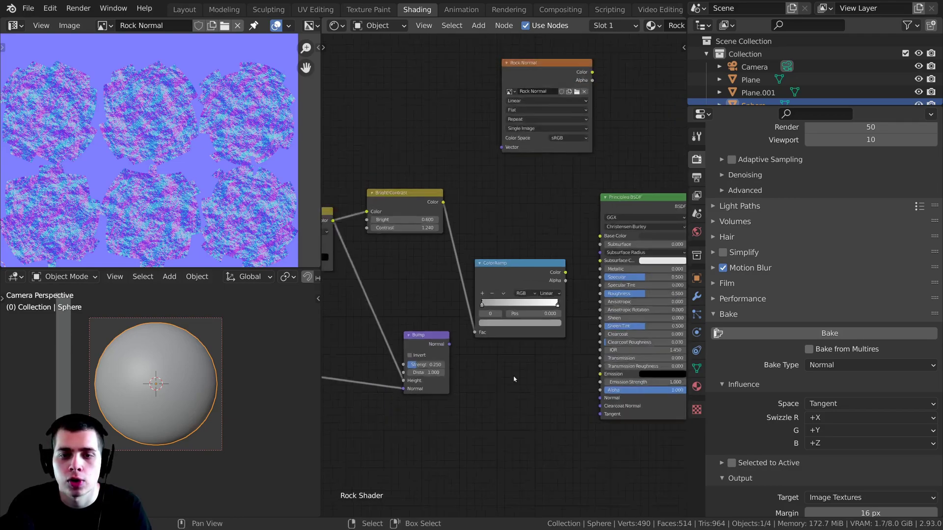
Step: Select all the procedural rock nodes and move them away from the Principled BSDF to clear space beside it
scroll(631, 286, down, 2)
key(b)
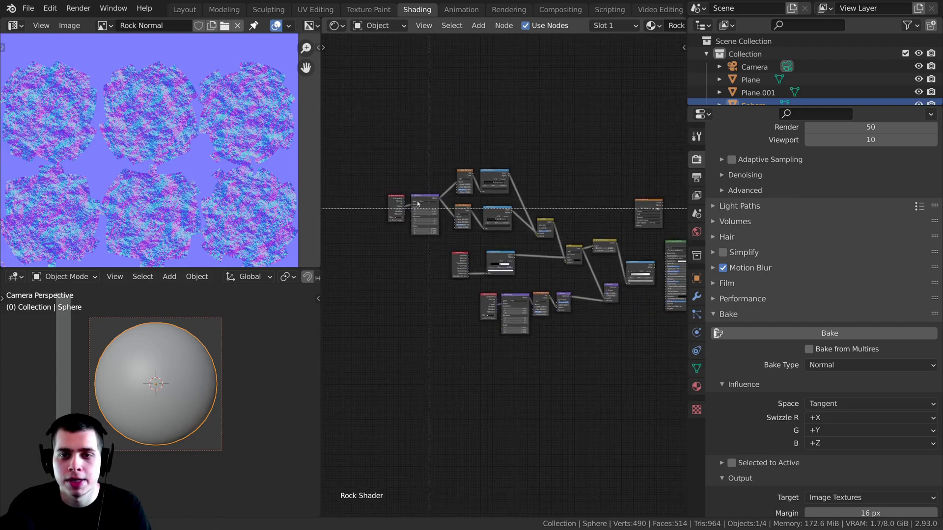
drag(368, 165, 575, 346)
middle_drag(539, 331, 500, 324)
key(b)
drag(515, 237, 595, 296)
key(g)
click(497, 292)
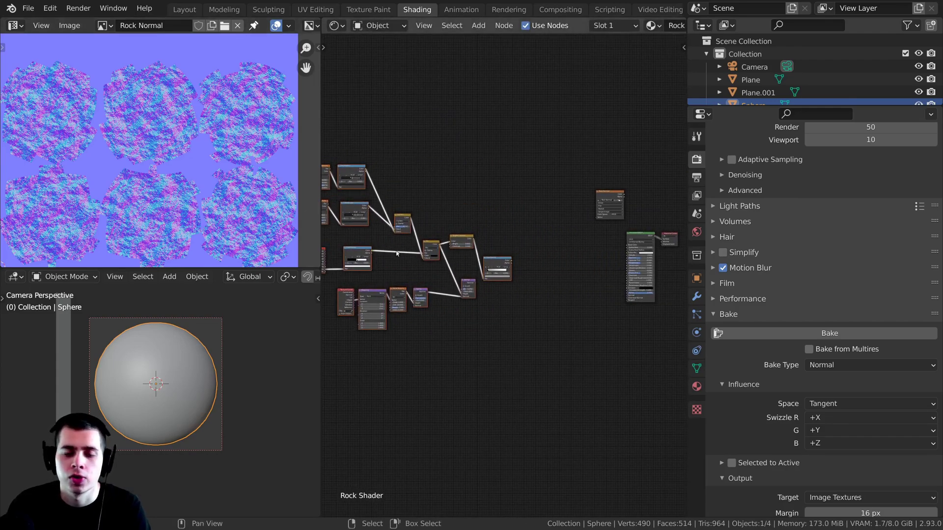
Step: Place the Rock Normal image texture node beside the lower part of the Principled BSDF, on its input side
scroll(497, 265, up, 2)
scroll(497, 252, up, 5)
middle_drag(534, 266, 478, 265)
scroll(478, 265, up, 2)
middle_drag(534, 244, 437, 256)
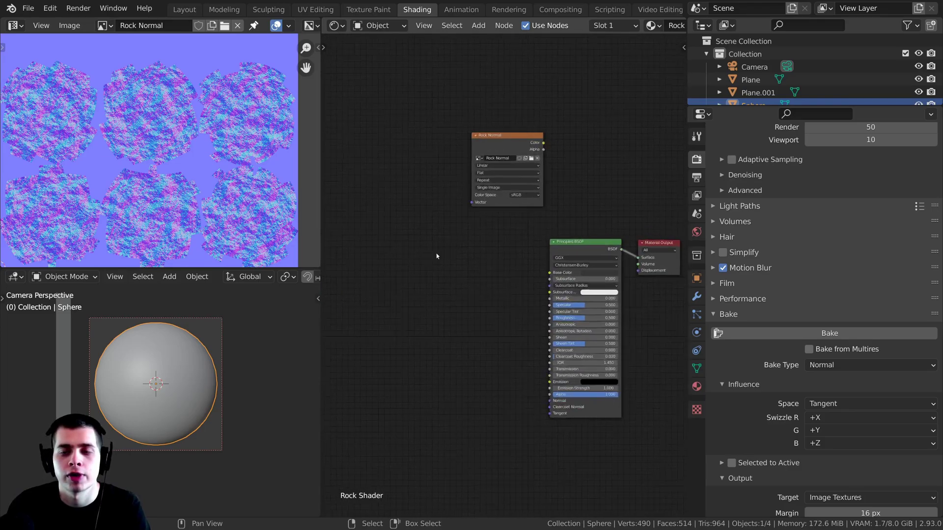
scroll(437, 256, up, 2)
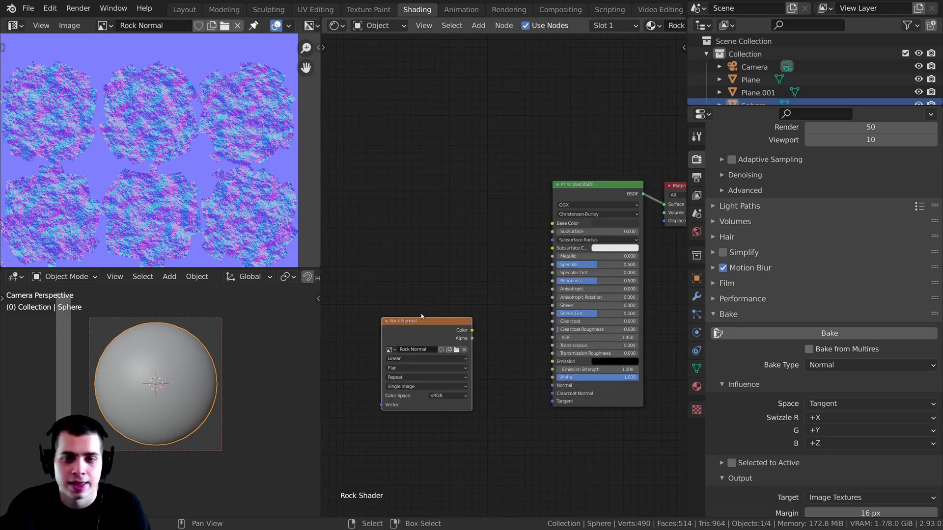
drag(418, 337, 417, 342)
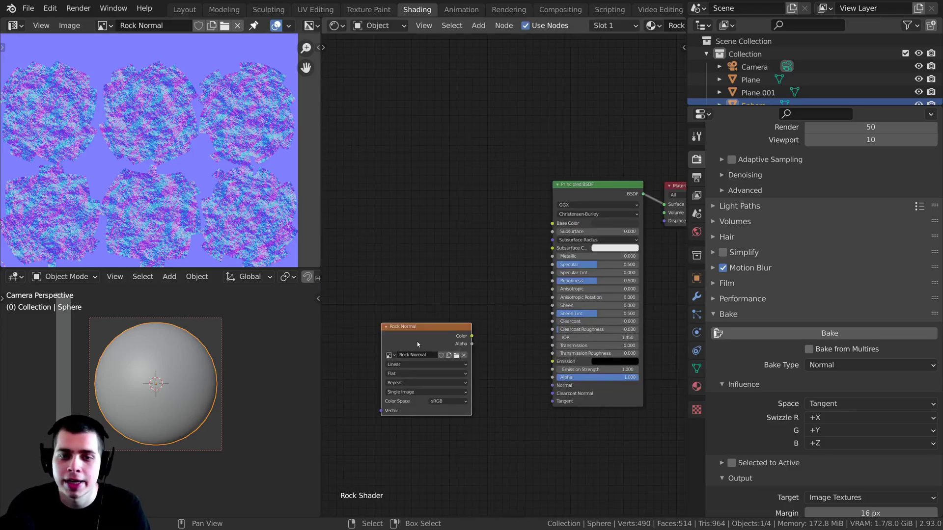
middle_drag(401, 365, 404, 373)
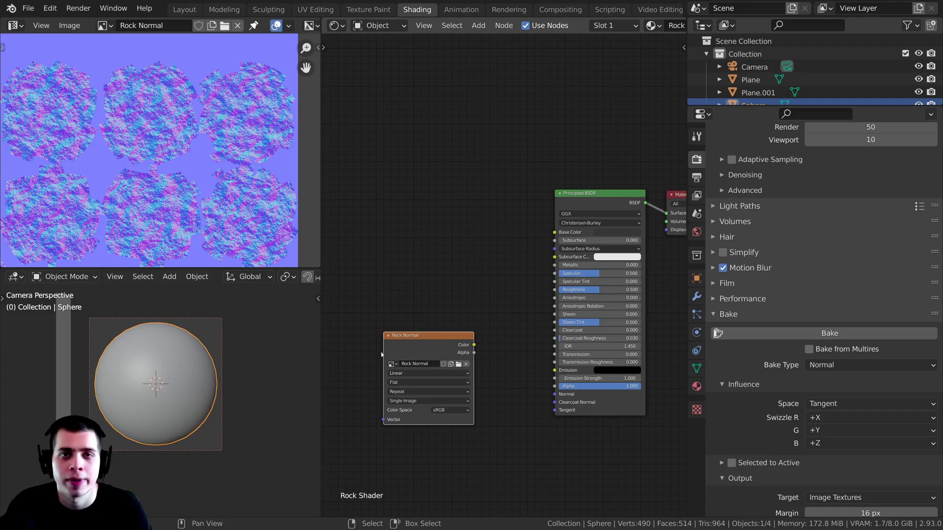
scroll(381, 354, up, 3)
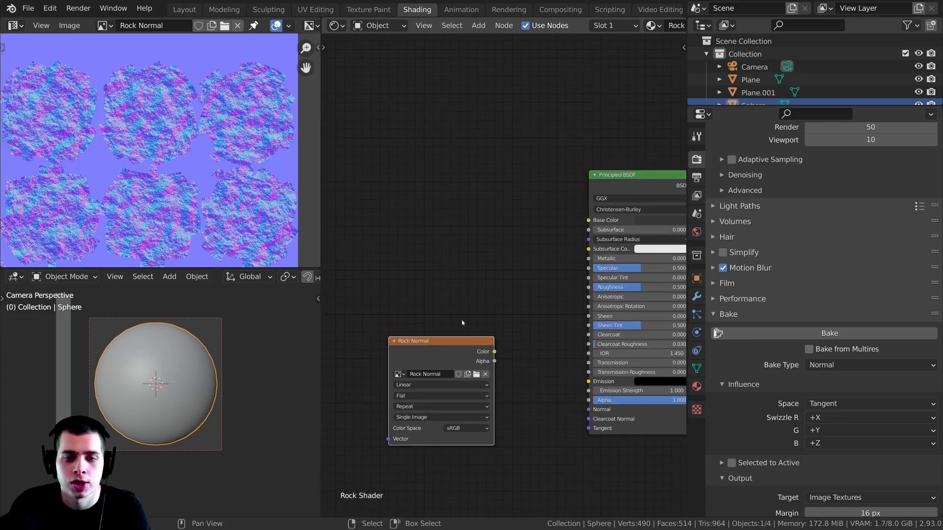
Step: Duplicate the Rock Normal texture node twice and stack the copies above the original
key(shift+d)
click(489, 259)
key(shift+d)
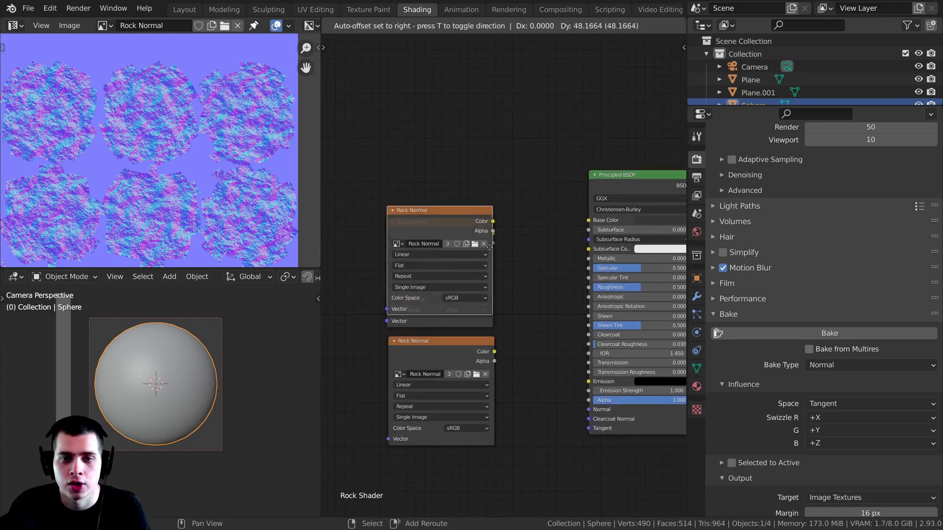
click(486, 163)
drag(454, 222, 454, 221)
drag(438, 112, 441, 105)
Step: Assign the Rock Color image to the uppermost texture node and Rock Roughness to the middle one
click(397, 137)
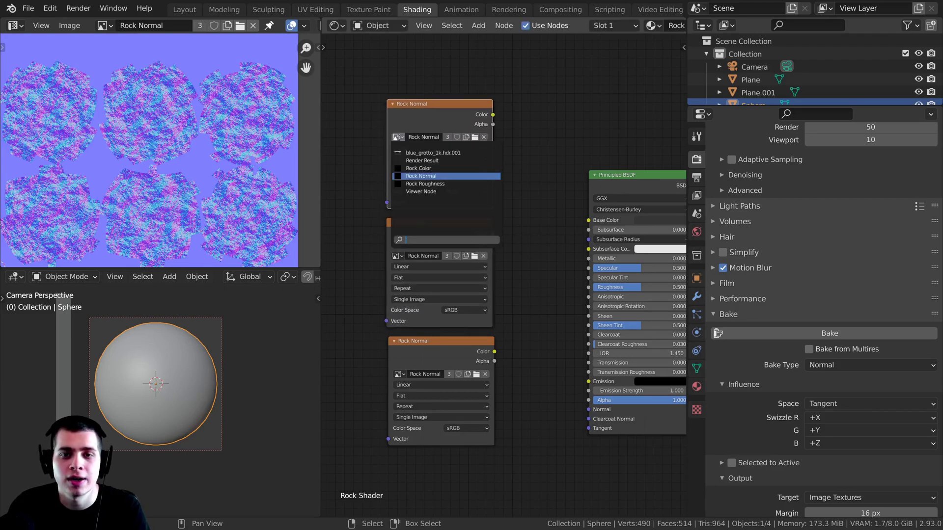
click(419, 168)
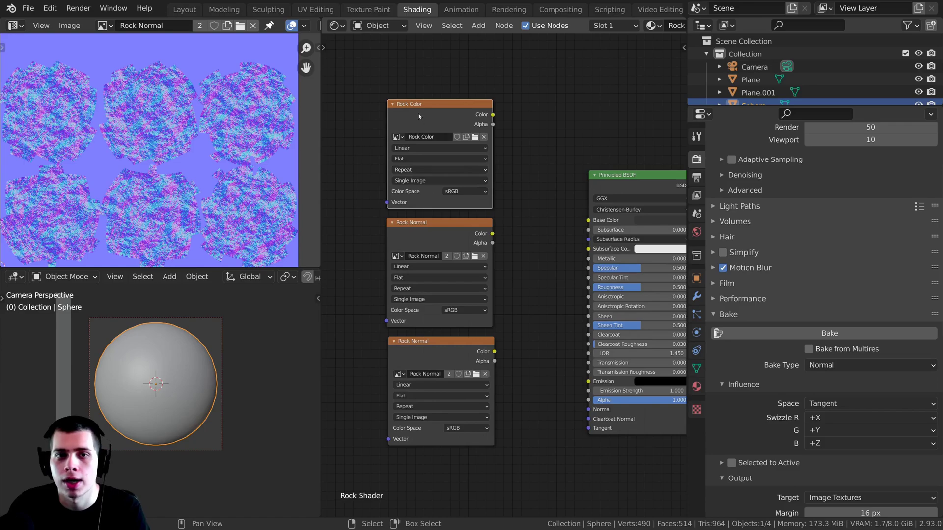
drag(419, 116, 415, 114)
click(397, 256)
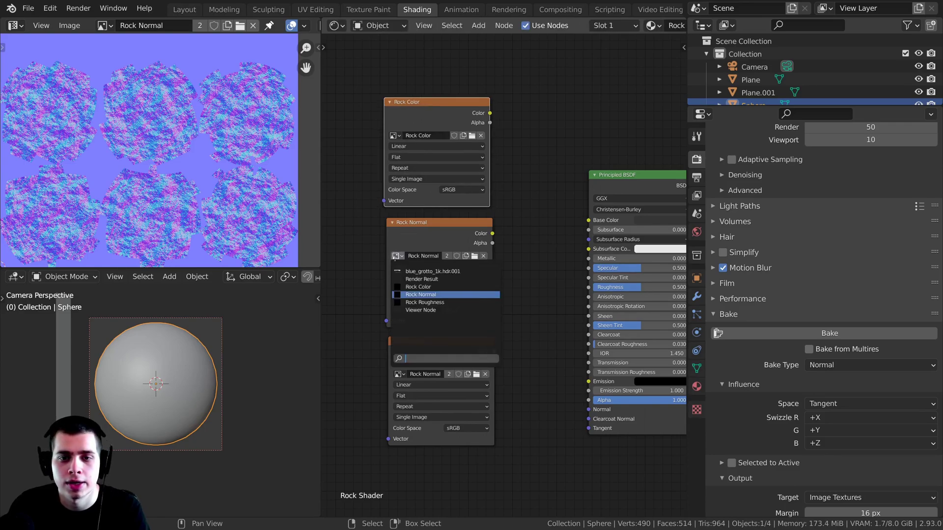
click(398, 302)
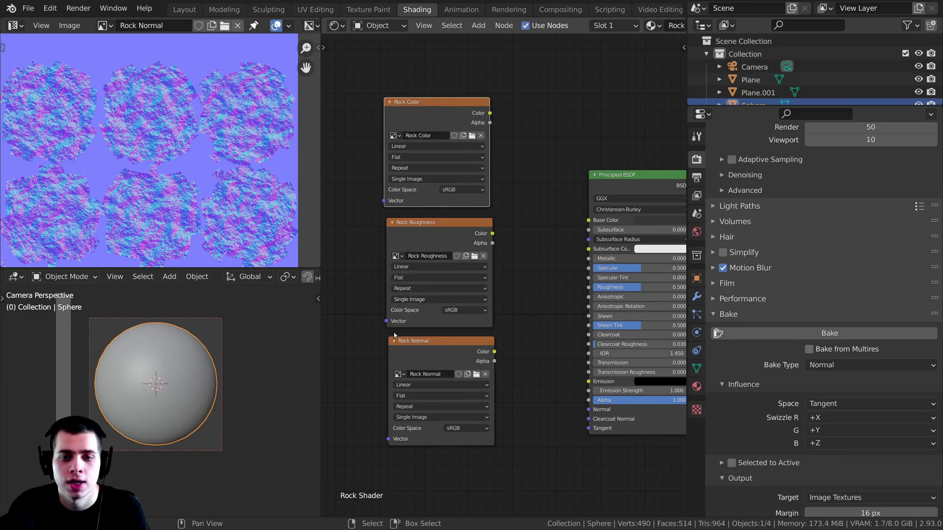
Step: Keep Rock Normal in the lowest texture node and connect Rock Color's color output to the Principled BSDF's Base Color
click(397, 373)
click(408, 412)
drag(404, 358, 399, 358)
drag(446, 102, 588, 220)
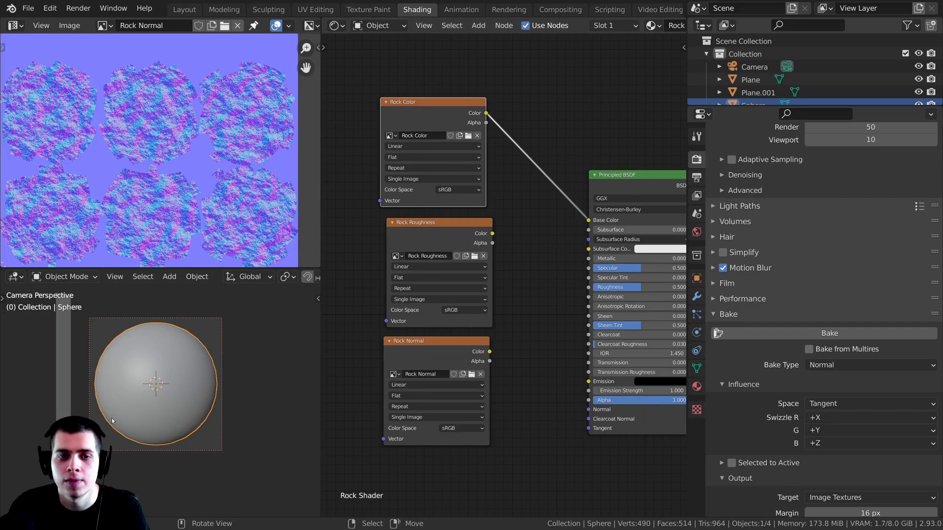
Step: Set the Cycles render device to GPU Compute and show the sphere in Rendered viewport shading
scroll(162, 407, up, 1)
shift+middle_drag(190, 396, 240, 413)
scroll(873, 181, up, 5)
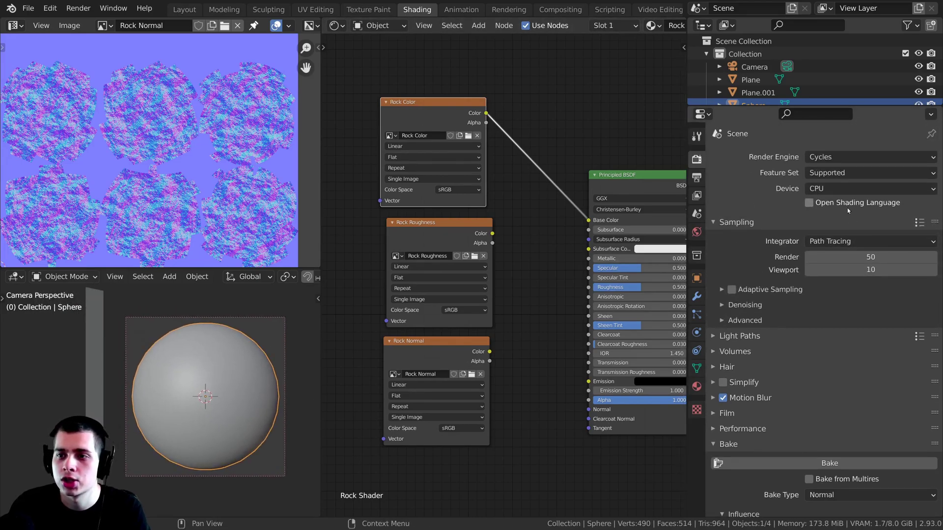
click(836, 188)
click(835, 214)
key(z)
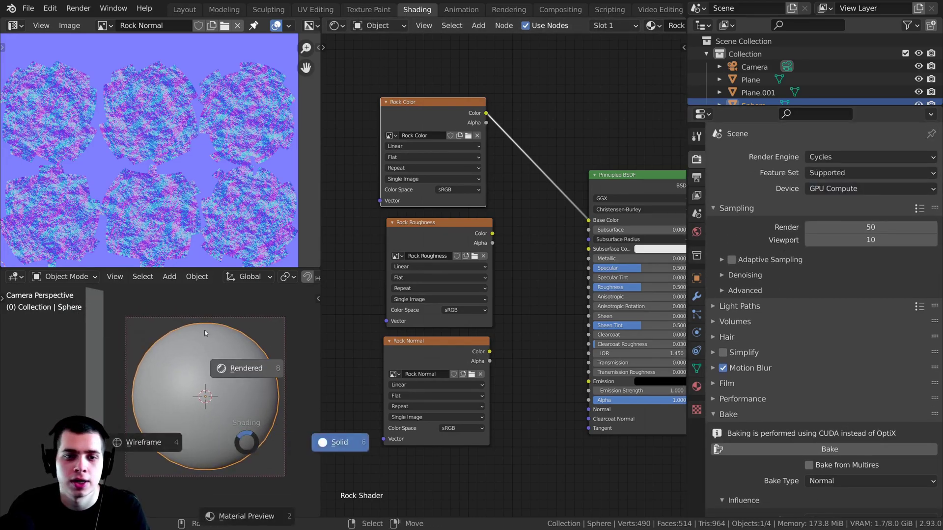
click(205, 332)
scroll(233, 344, up, 1)
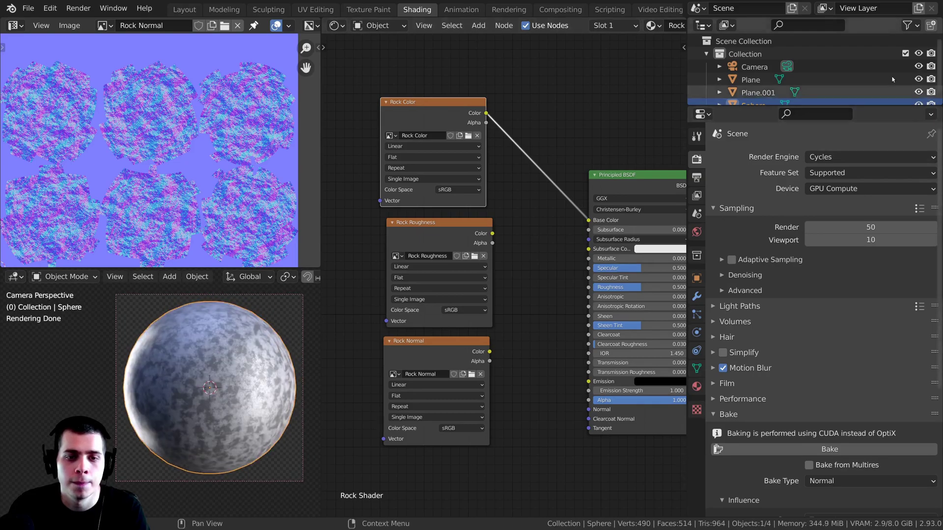
Step: Examine the baked color on the rendered sphere and check its UV layout over the baked image in Edit Mode
click(854, 157)
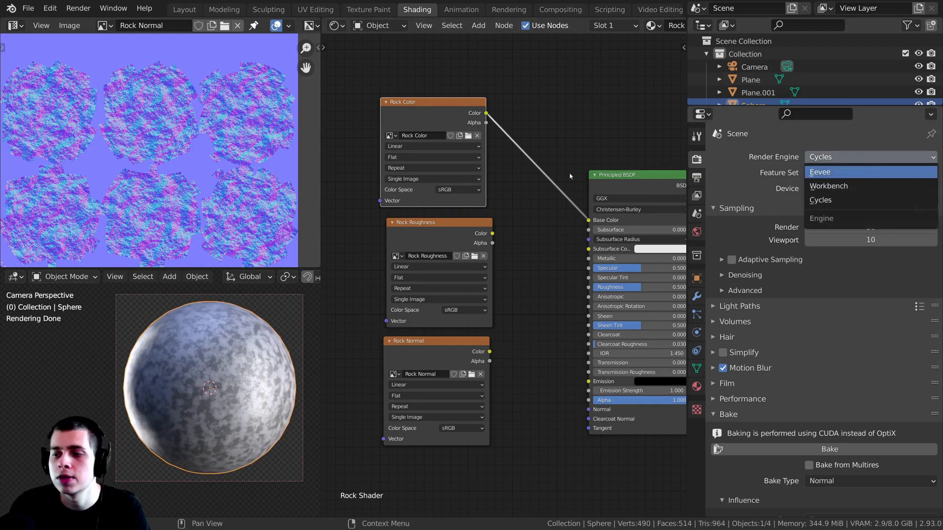
middle_drag(539, 162, 546, 150)
drag(461, 117, 456, 118)
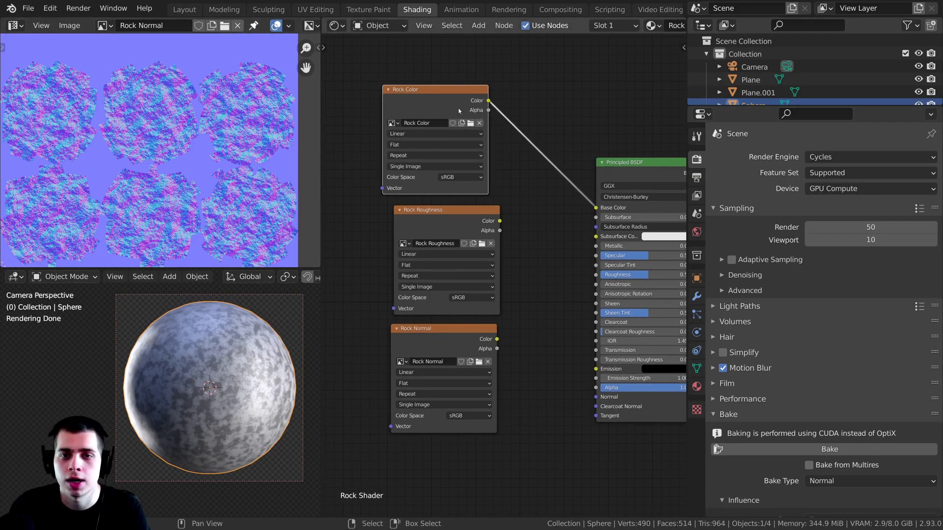
scroll(234, 334, up, 1)
shift+middle_drag(235, 334, 200, 338)
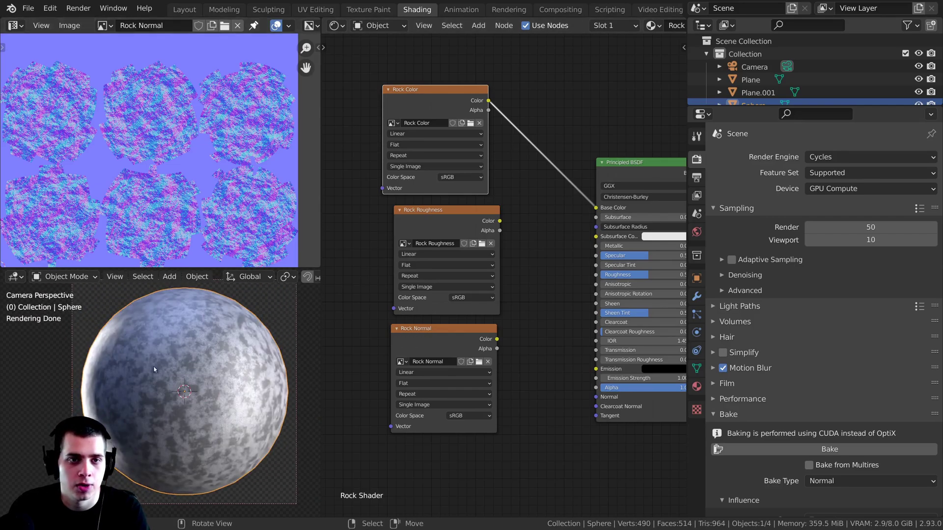
key(Tab)
scroll(177, 160, up, 3)
scroll(177, 160, down, 3)
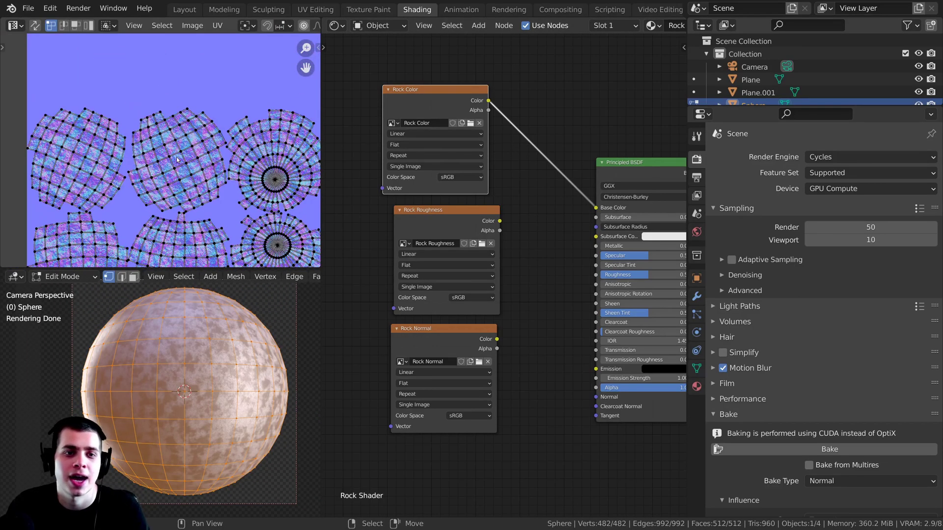
scroll(195, 163, up, 3)
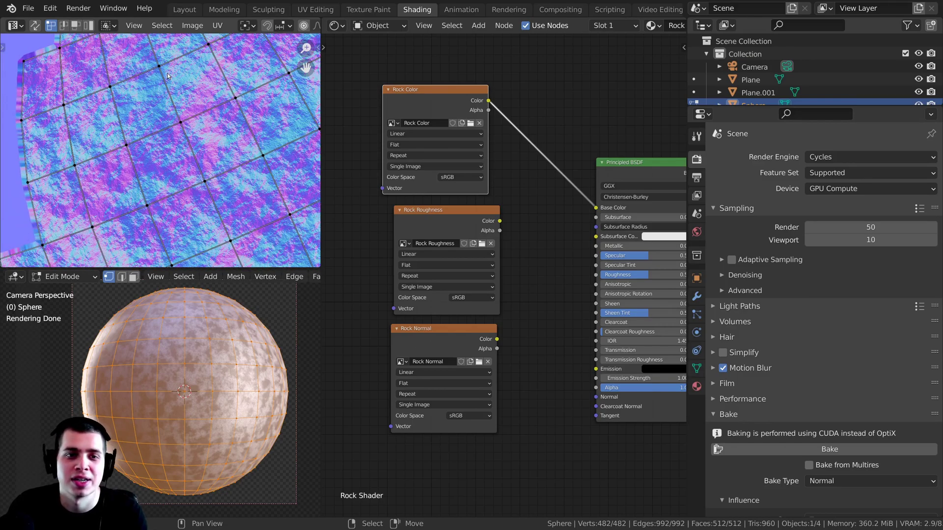
scroll(191, 156, down, 3)
key(Tab)
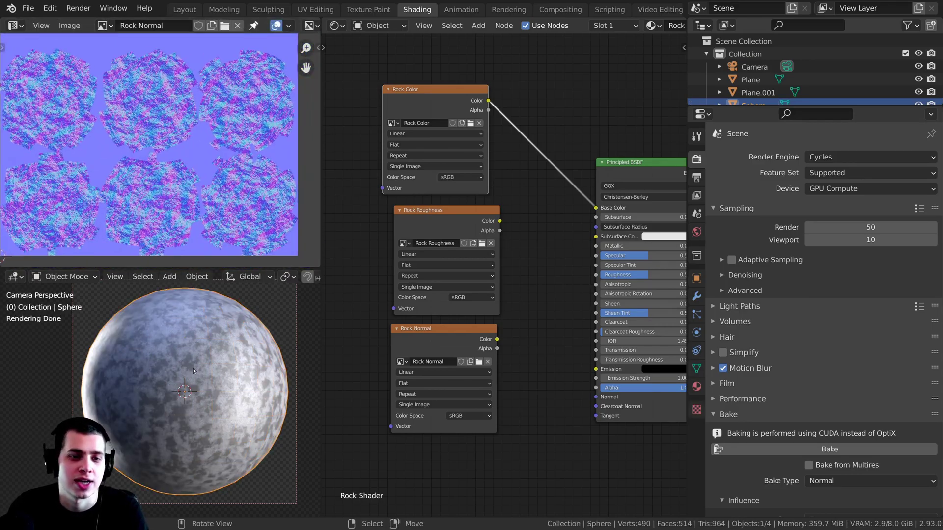
Step: Connect the Rock Roughness texture's color output to the Principled BSDF's Roughness input
shift+middle_drag(193, 367, 173, 355)
middle_drag(442, 217, 458, 196)
drag(458, 196, 448, 196)
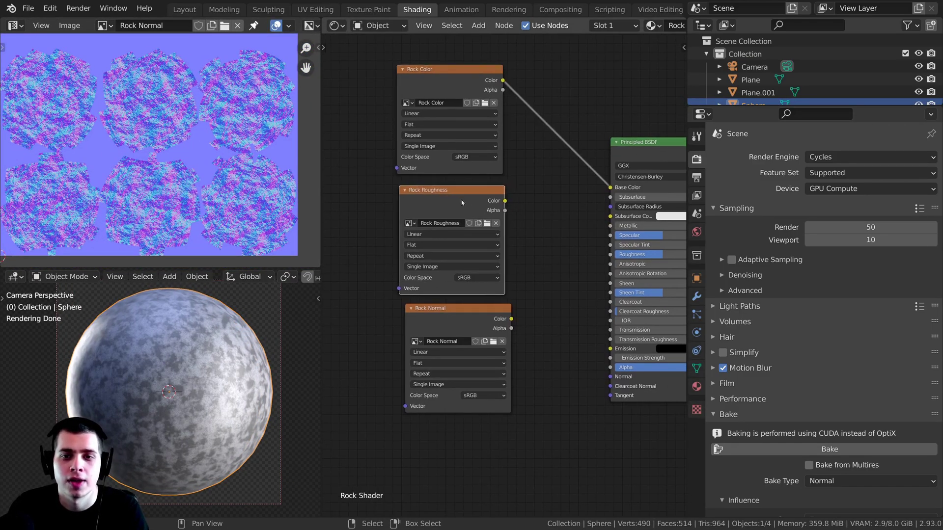
drag(504, 205, 609, 254)
drag(435, 198, 431, 198)
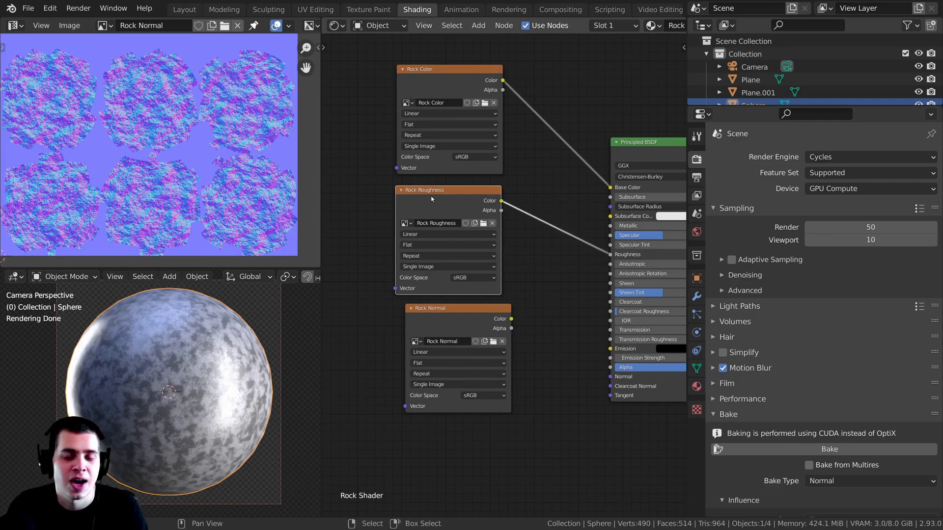
scroll(433, 185, up, 1)
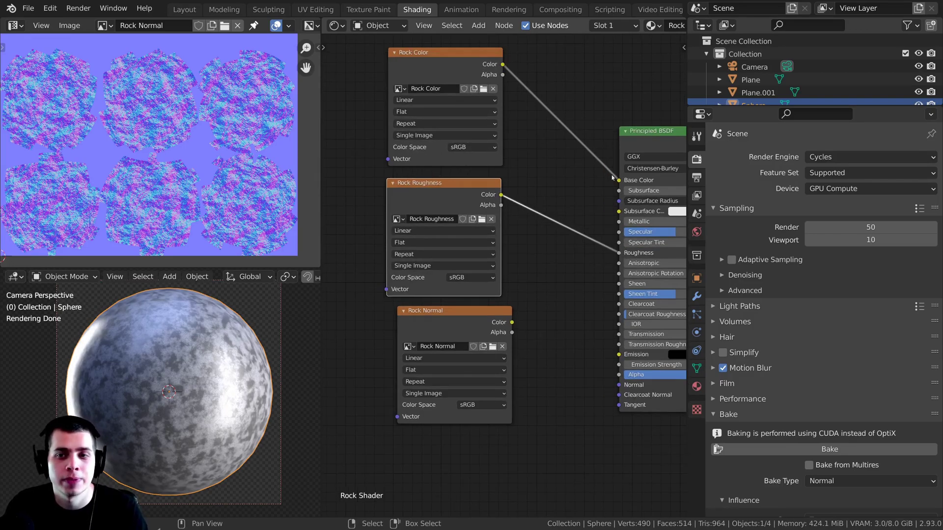
Step: Set the Rock Roughness texture's color space to Non-Color
middle_drag(559, 177, 549, 177)
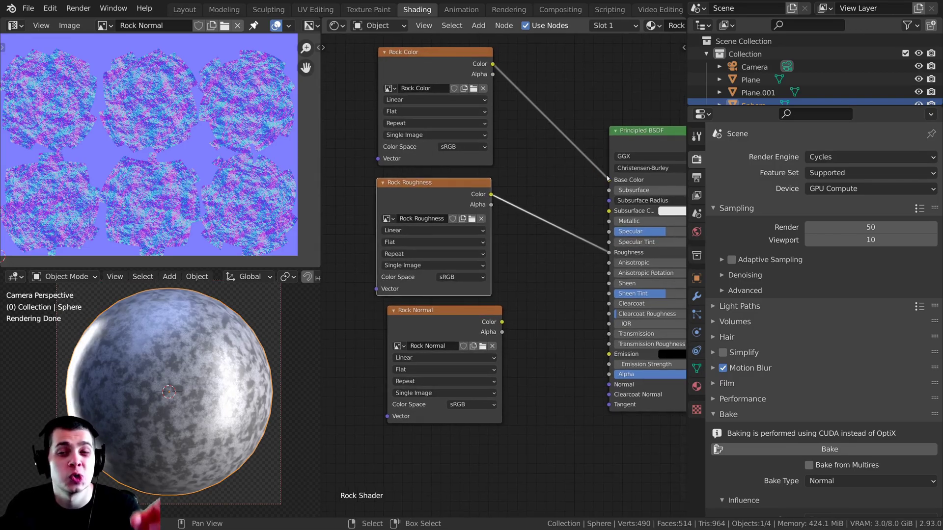
click(443, 278)
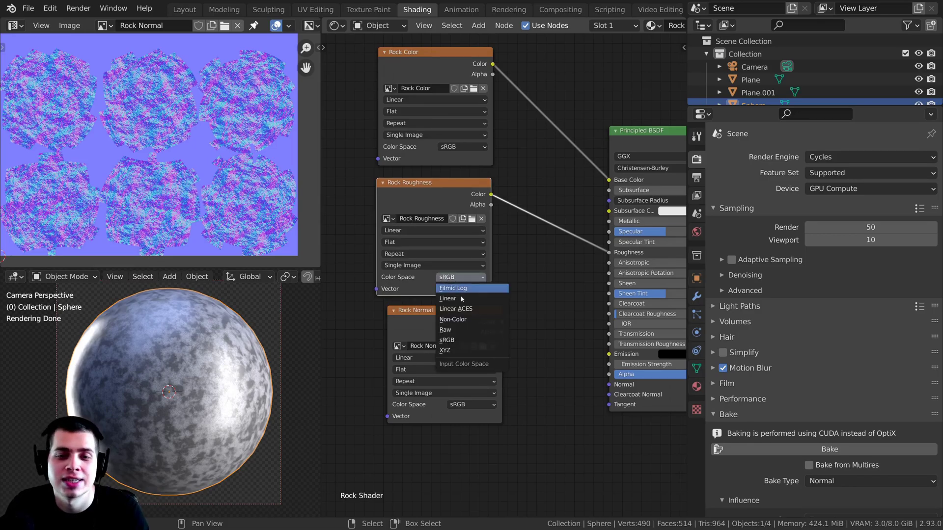
click(456, 320)
drag(437, 196, 433, 195)
middle_drag(446, 307, 452, 310)
key(z)
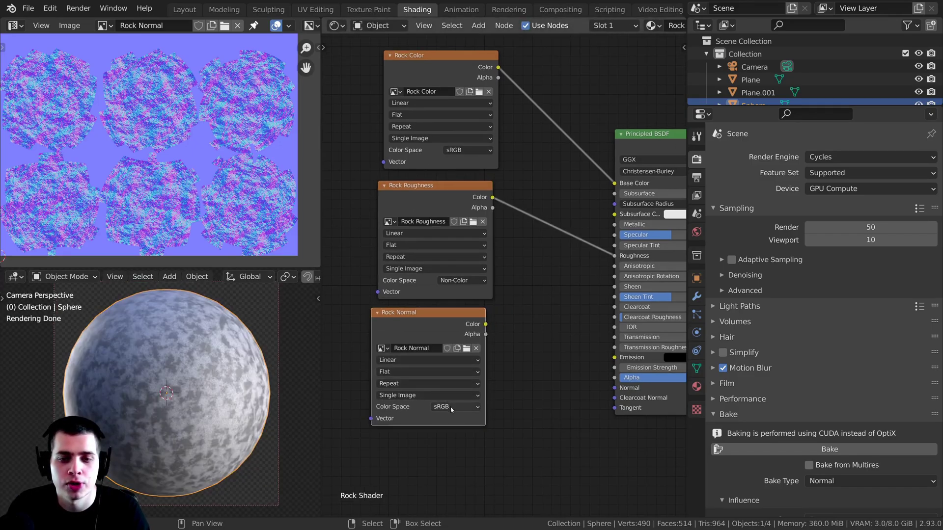
Step: Set the Rock Normal texture's color space to Non-Color and connect its color output to the Principled BSDF's Normal input
click(451, 408)
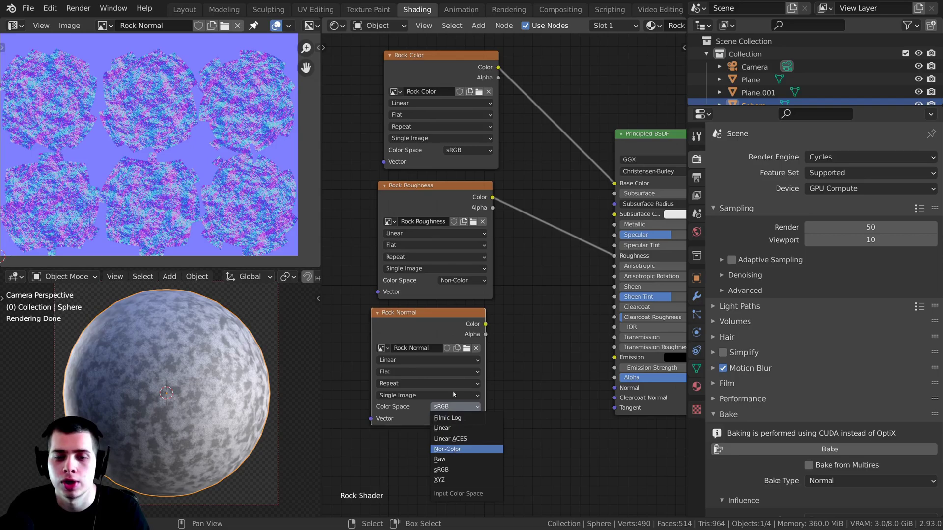
click(447, 448)
drag(485, 325, 614, 389)
middle_drag(592, 380, 581, 378)
shift+middle_drag(183, 351, 139, 388)
scroll(139, 388, up, 2)
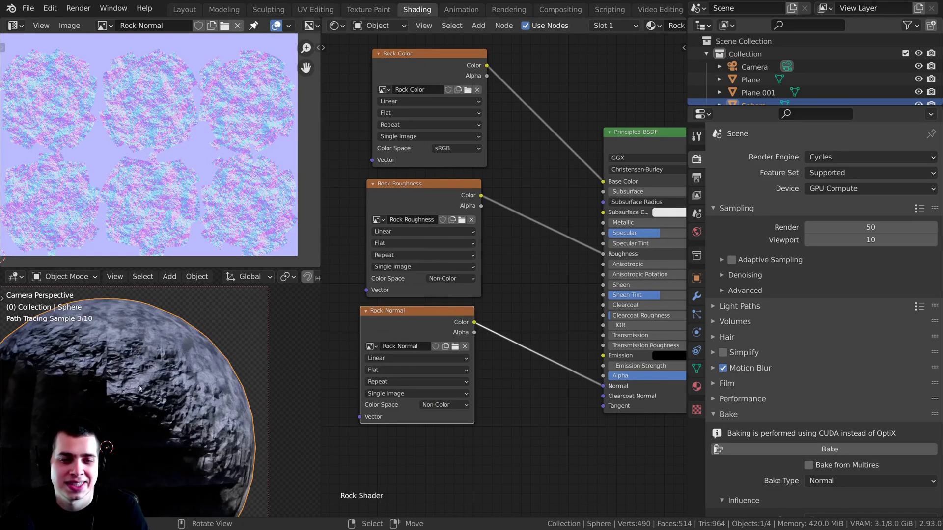
Step: Insert a Normal Map node on the link between the Rock Normal texture and the Principled BSDF's Normal input
middle_drag(536, 305, 543, 304)
key(shift+a)
click(544, 307)
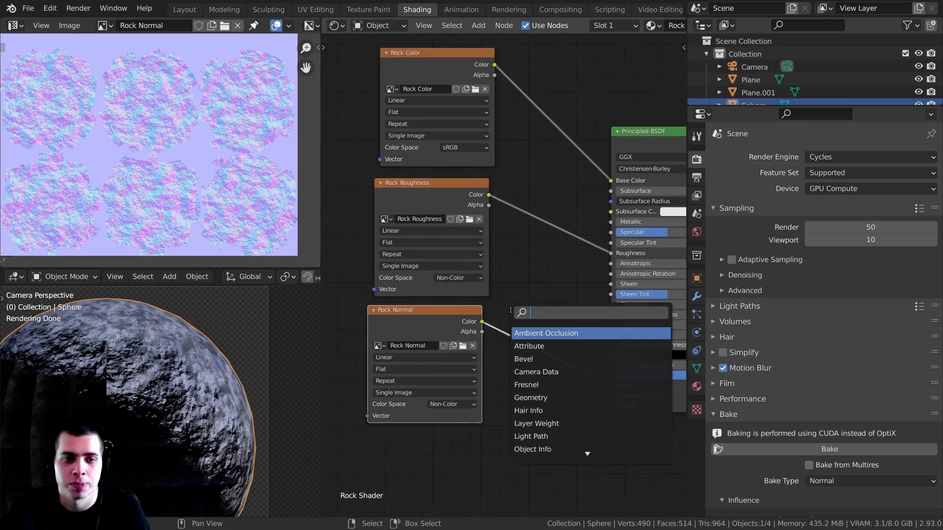
text(no)
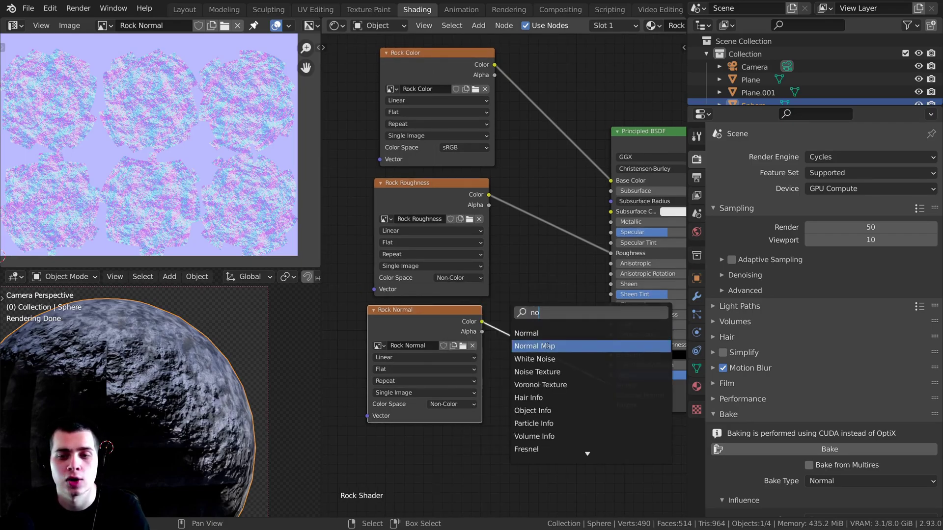
click(535, 346)
click(550, 350)
Step: Tidy the node layout by moving the Rock Normal, Normal Map and Rock Roughness nodes slightly apart
drag(423, 320, 422, 332)
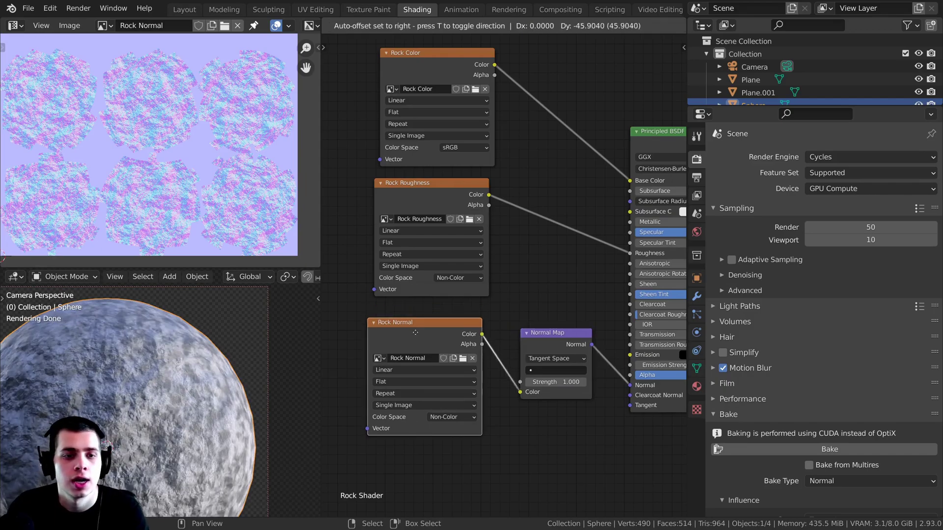
drag(551, 340, 557, 342)
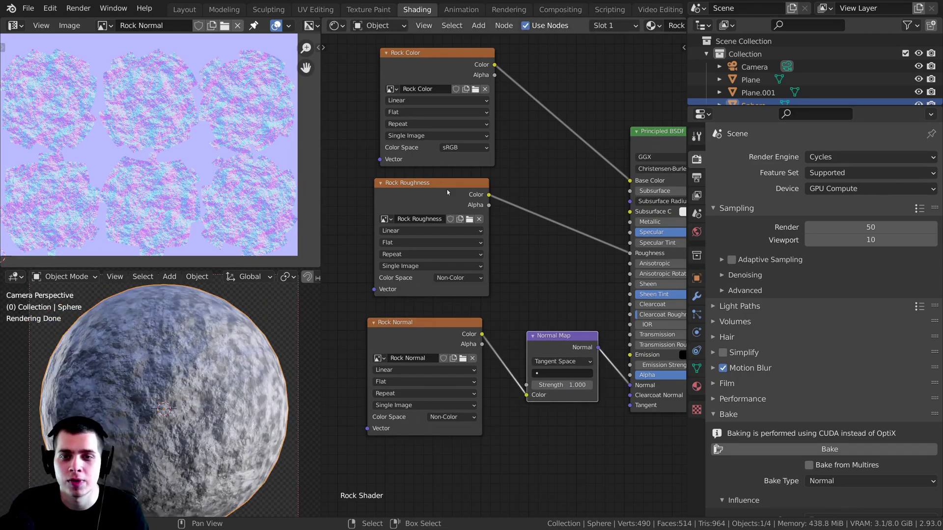
drag(448, 192, 447, 198)
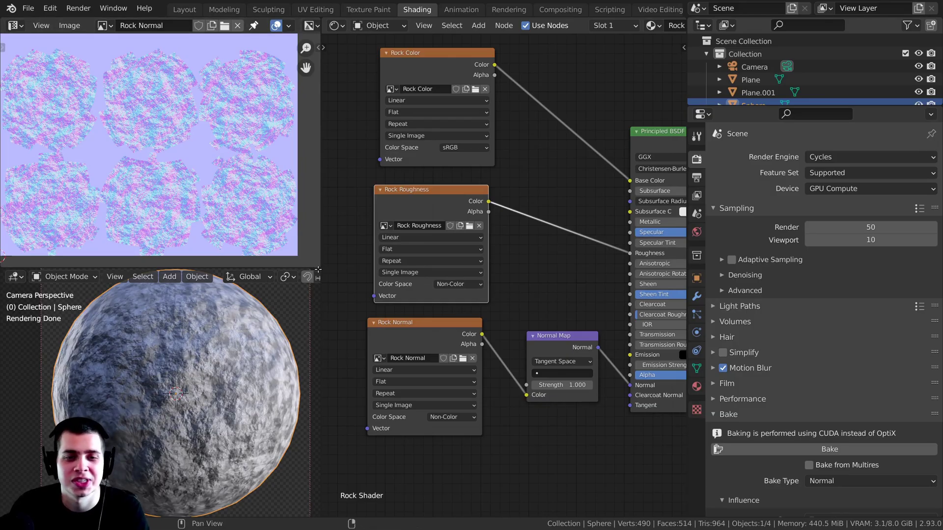
Step: Merge the image editor area into the 3D viewport, orbit around the textured sphere and switch to solid shading
drag(318, 269, 308, 177)
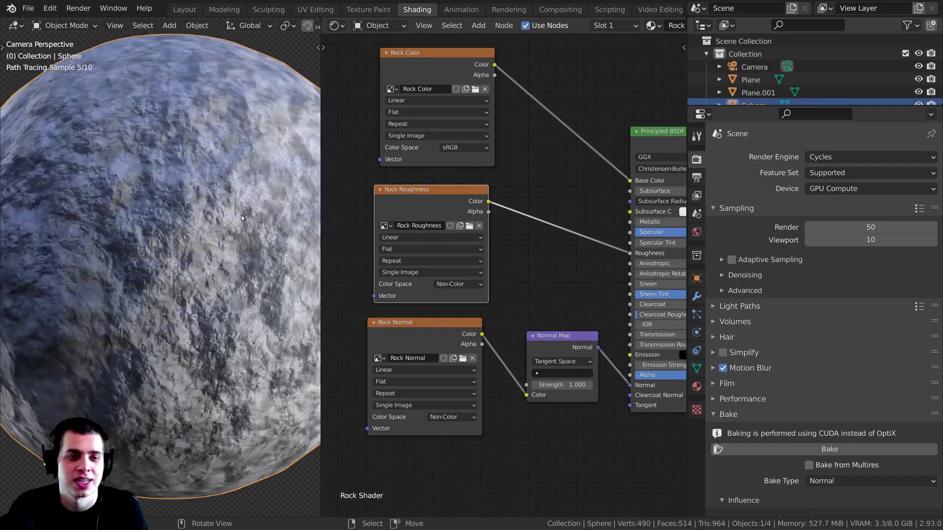
scroll(221, 236, down, 3)
mouse_move(241, 218)
middle_down()
mouse_move(221, 236)
mouse_move(192, 301)
mouse_move(204, 284)
middle_up()
scroll(192, 301, up, 4)
key(z)
click(294, 286)
scroll(446, 161, down, 3)
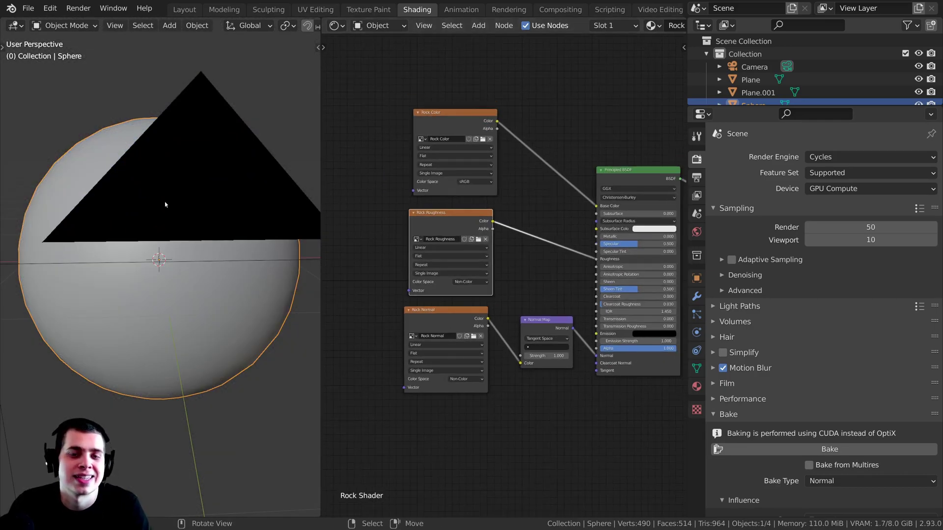
Step: Return the viewport to rendered shading, preview the Rock Color texture on the sphere and look through the camera
middle_drag(165, 205, 144, 353)
key(z)
click(147, 226)
ctrl+shift+click(423, 122)
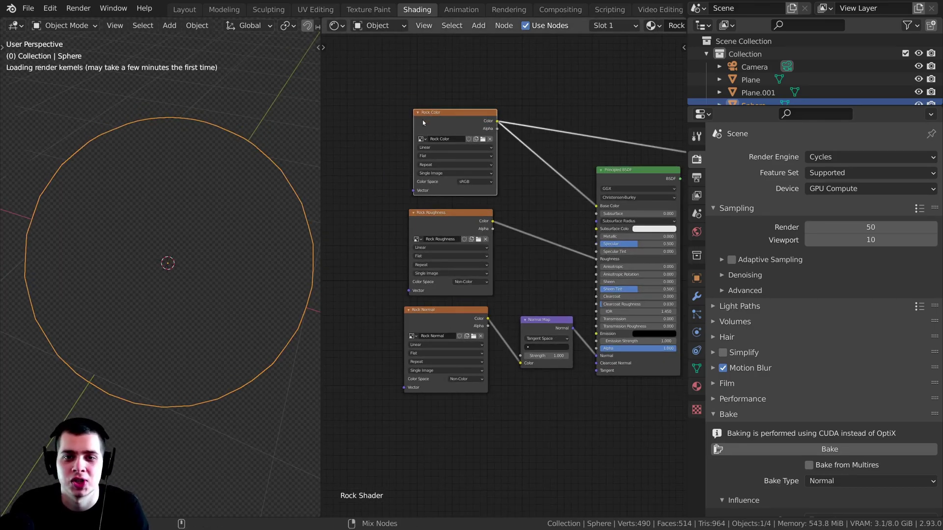
key(KP_0)
Step: Delete the old procedural rock nodes, keeping the three baked textures, Normal Map, Principled BSDF and Material Output
key(Home)
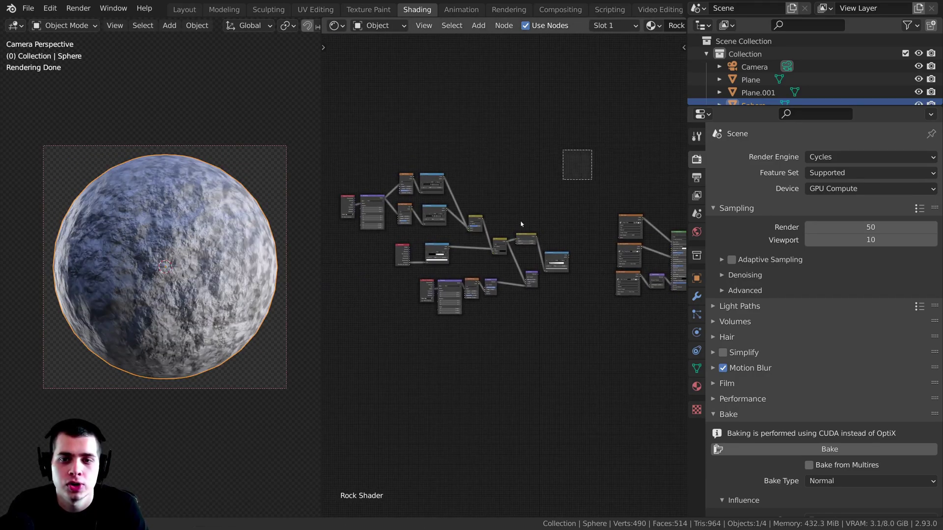
drag(520, 224, 322, 342)
key(x)
scroll(583, 326, up, 5)
middle_drag(459, 278, 538, 269)
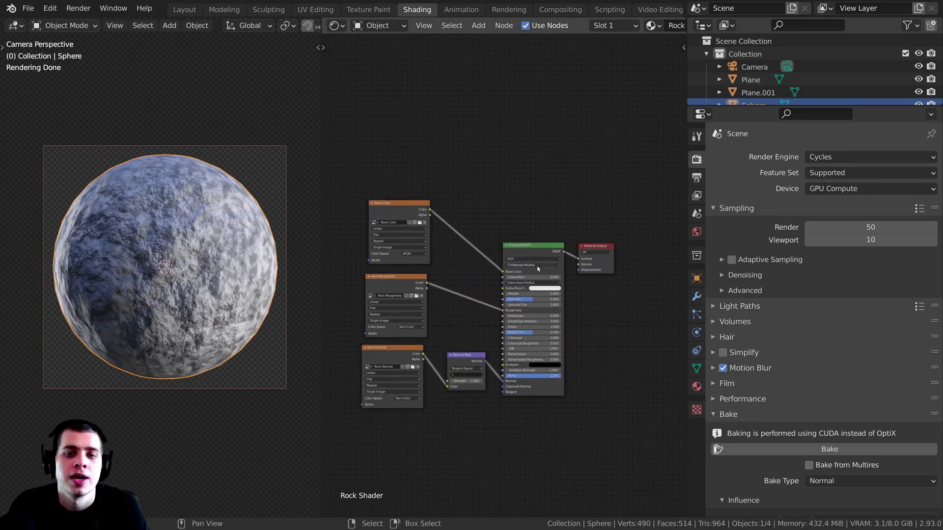
scroll(538, 269, up, 3)
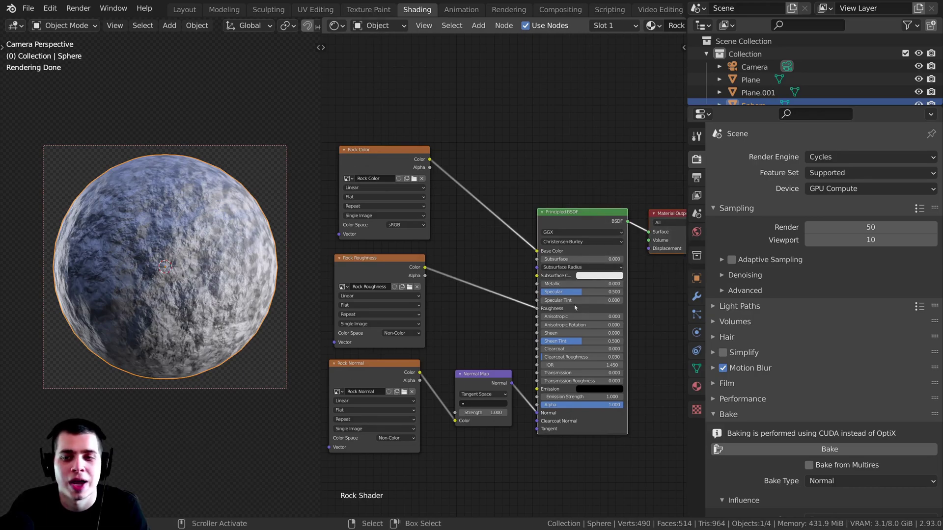
Step: Move the Normal Map, Principled BSDF and Material Output nodes together slightly closer to the texture nodes
key(b)
drag(555, 307, 480, 409)
key(g)
click(470, 396)
key(alt+a)
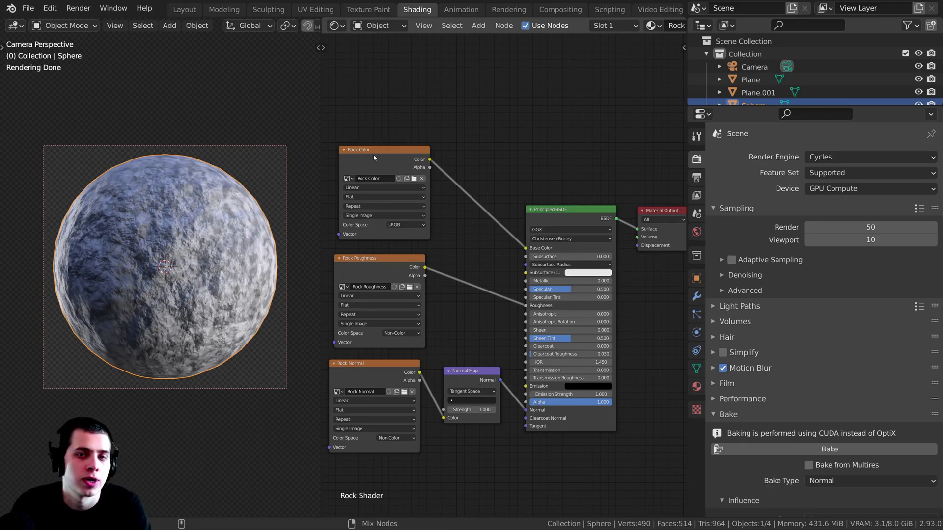
Step: Preview the Rock Color, Rock Roughness and Rock Normal textures on the sphere in turn and restore the Principled BSDF output
ctrl+shift+click(385, 185)
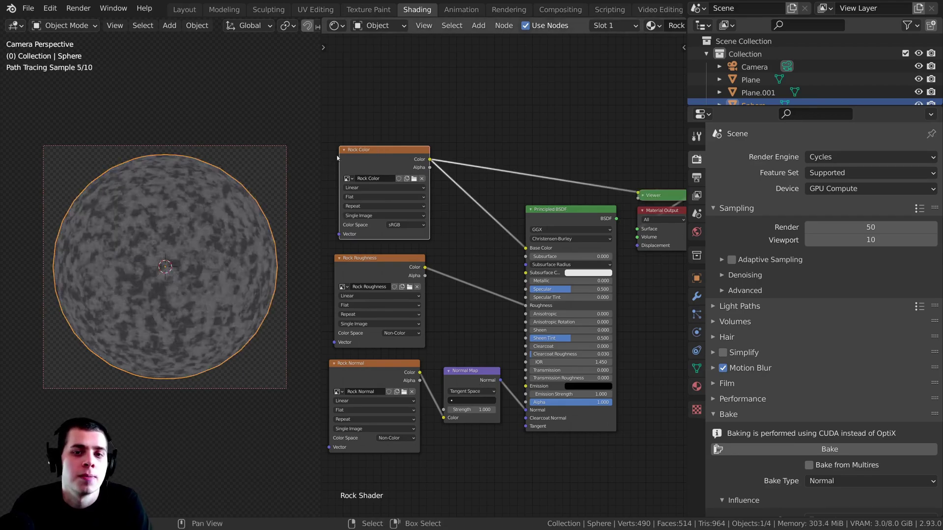
ctrl+shift+click(370, 271)
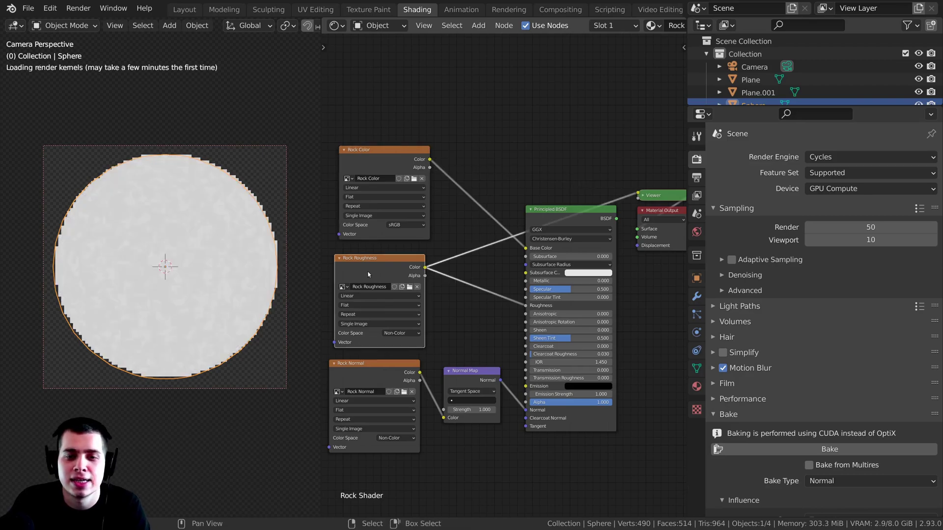
ctrl+shift+click(370, 376)
ctrl+shift+click(554, 220)
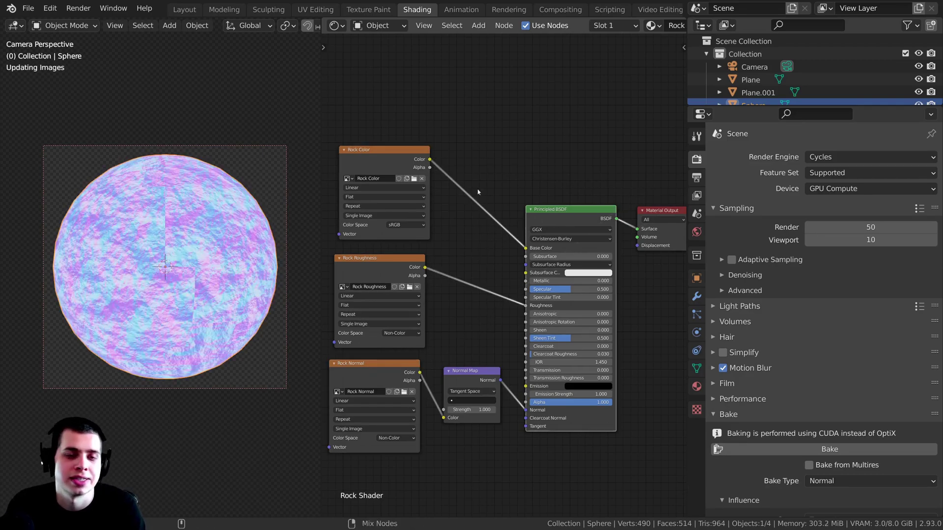
drag(472, 372, 475, 376)
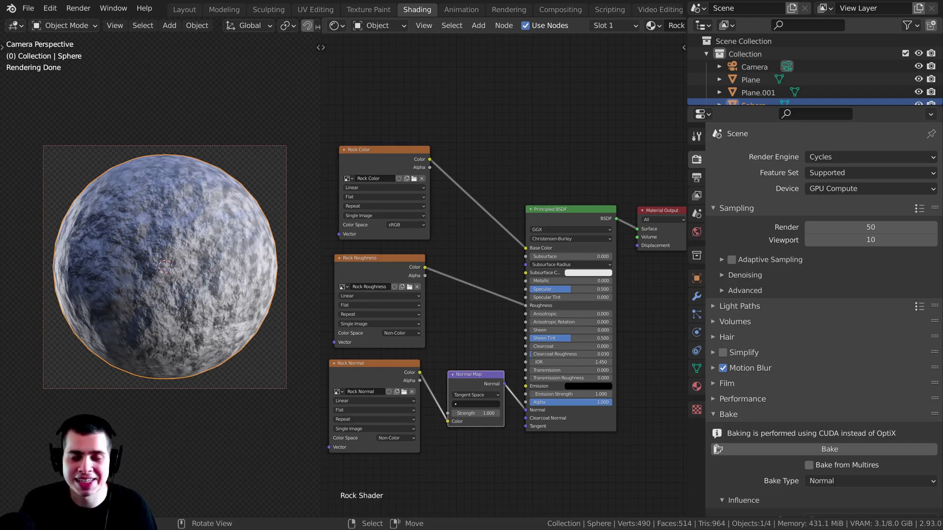